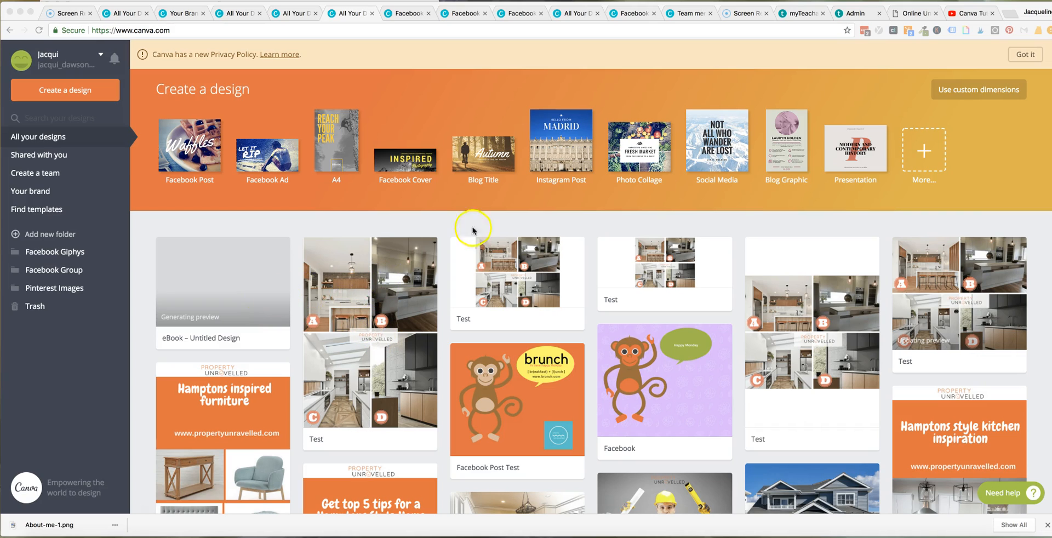
Create a new Book Cover design from the Blogging & eBooks design types.
{"action": "left_click", "coordinate": [920, 151]}
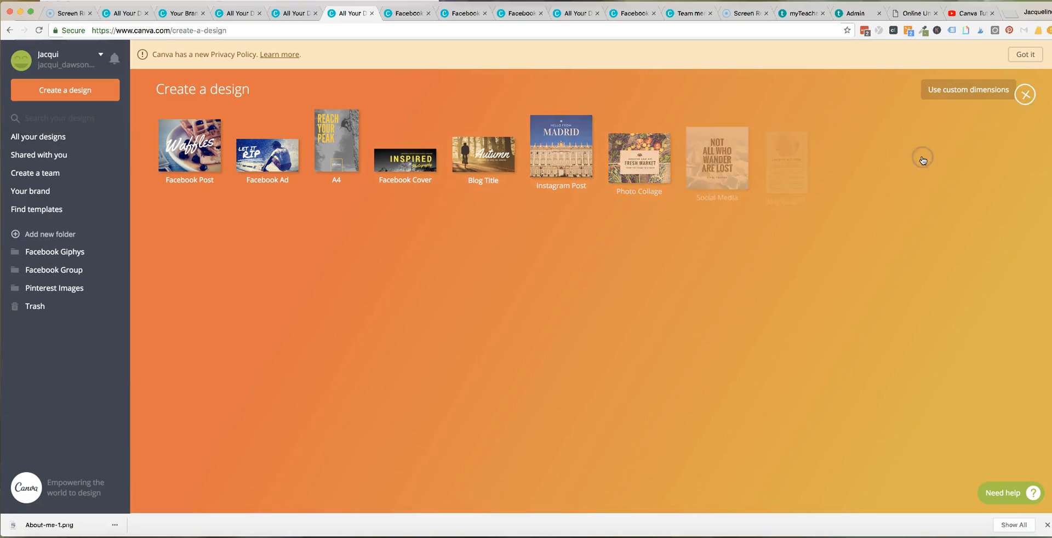
{"action": "scroll", "coordinate": [608, 296], "scroll_direction": "down", "scroll_amount": 5}
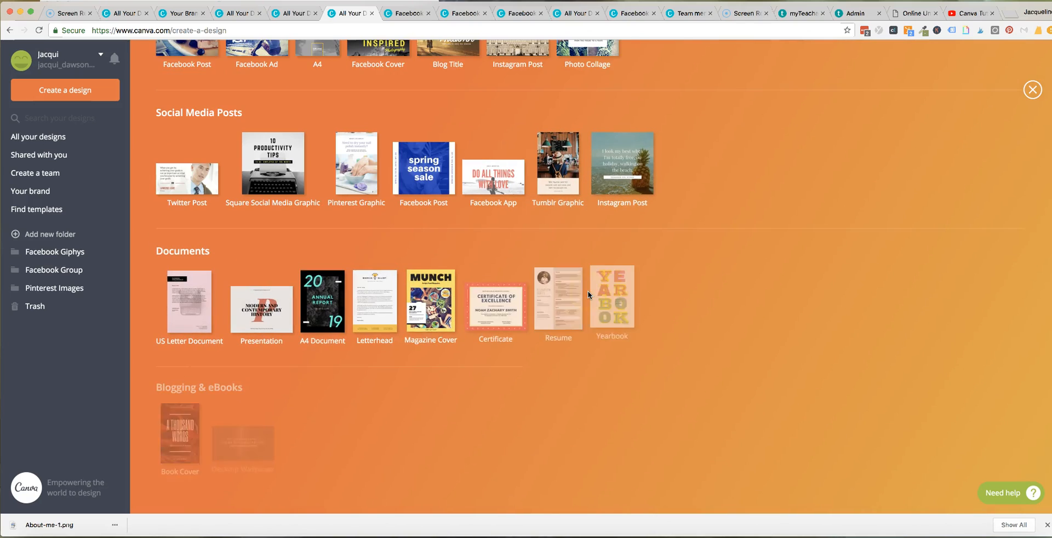
{"action": "scroll", "coordinate": [588, 295], "scroll_direction": "down", "scroll_amount": 3}
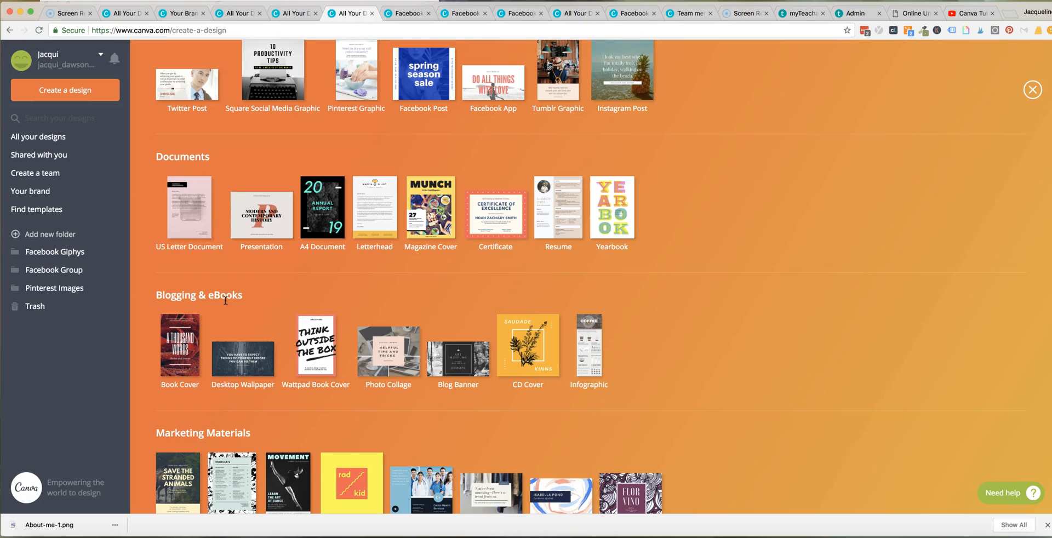
{"action": "scroll", "coordinate": [226, 300], "scroll_direction": "down", "scroll_amount": 3}
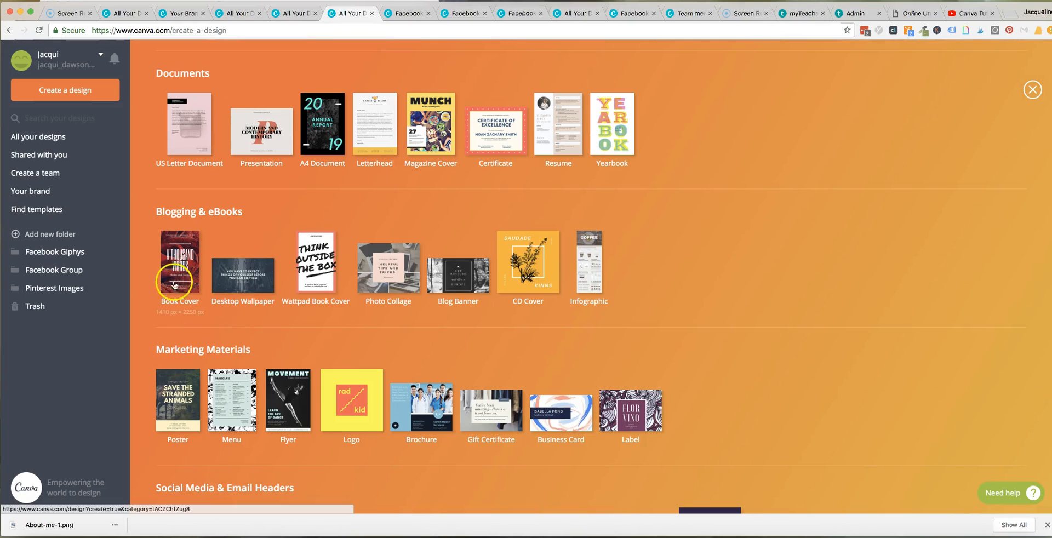
{"action": "left_click", "coordinate": [185, 268]}
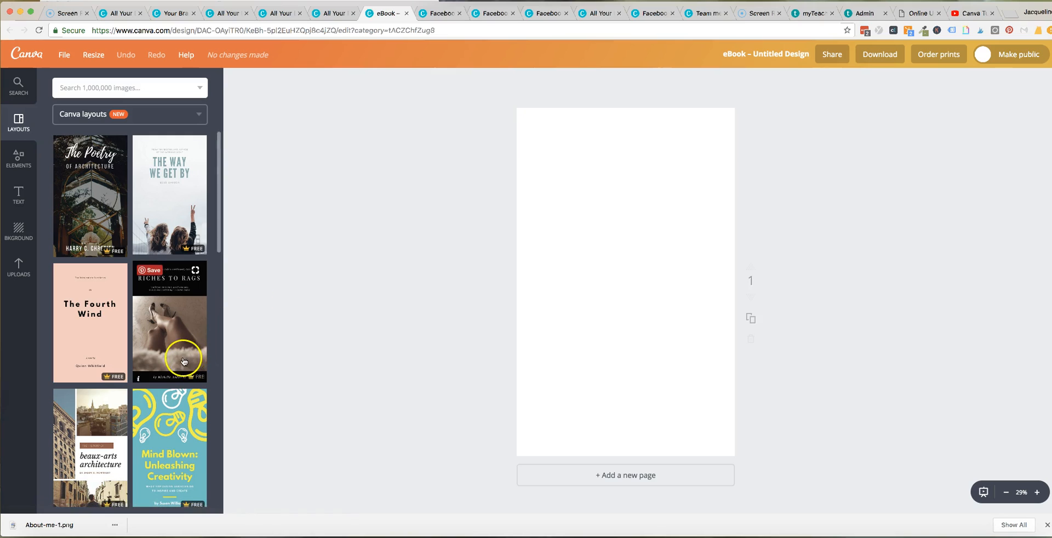
Apply the free Food Journal layout with the green bean photo to the blank cover page.
{"action": "scroll", "coordinate": [182, 357], "scroll_direction": "down", "scroll_amount": 3}
{"action": "scroll", "coordinate": [183, 359], "scroll_direction": "down", "scroll_amount": 5}
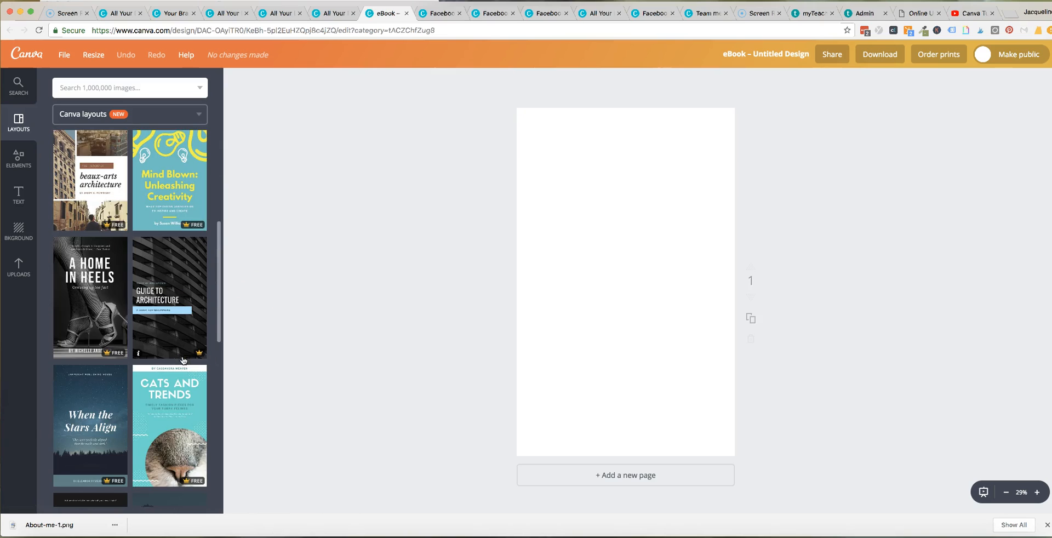
{"action": "scroll", "coordinate": [183, 357], "scroll_direction": "down", "scroll_amount": 6}
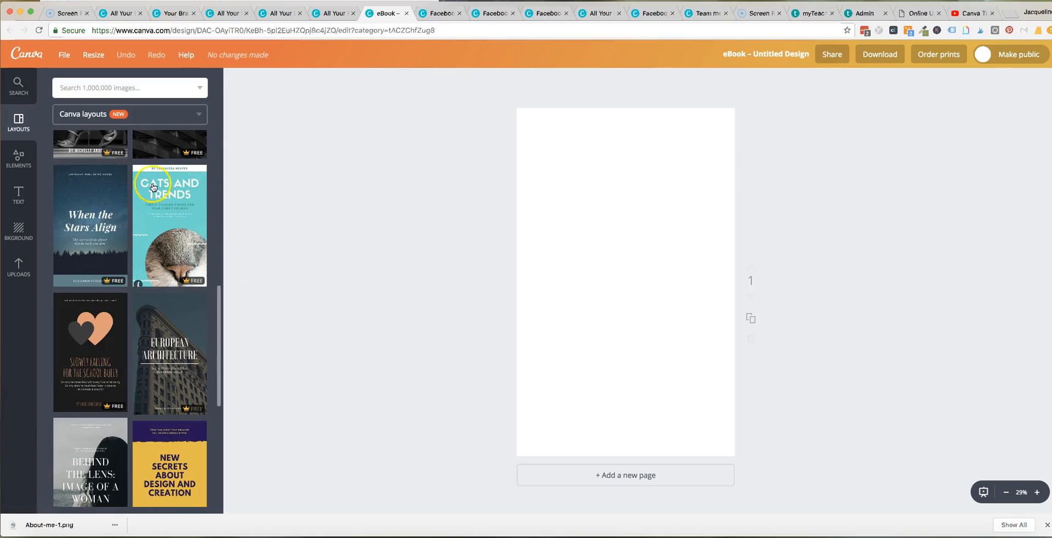
{"action": "scroll", "coordinate": [124, 384], "scroll_direction": "down", "scroll_amount": 8}
{"action": "scroll", "coordinate": [126, 387], "scroll_direction": "down", "scroll_amount": 9}
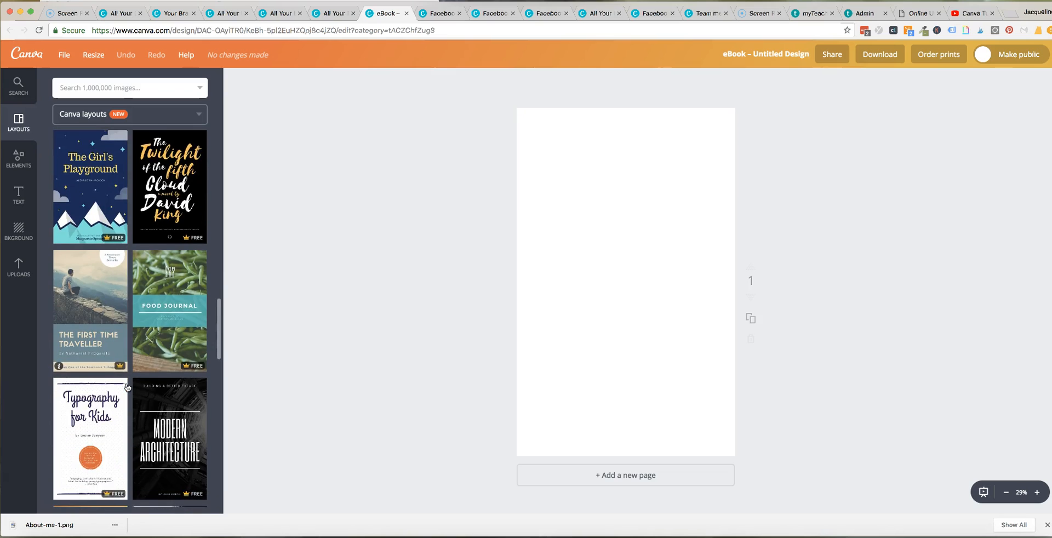
{"action": "scroll", "coordinate": [127, 387], "scroll_direction": "down", "scroll_amount": 3}
{"action": "scroll", "coordinate": [127, 387], "scroll_direction": "down", "scroll_amount": 1}
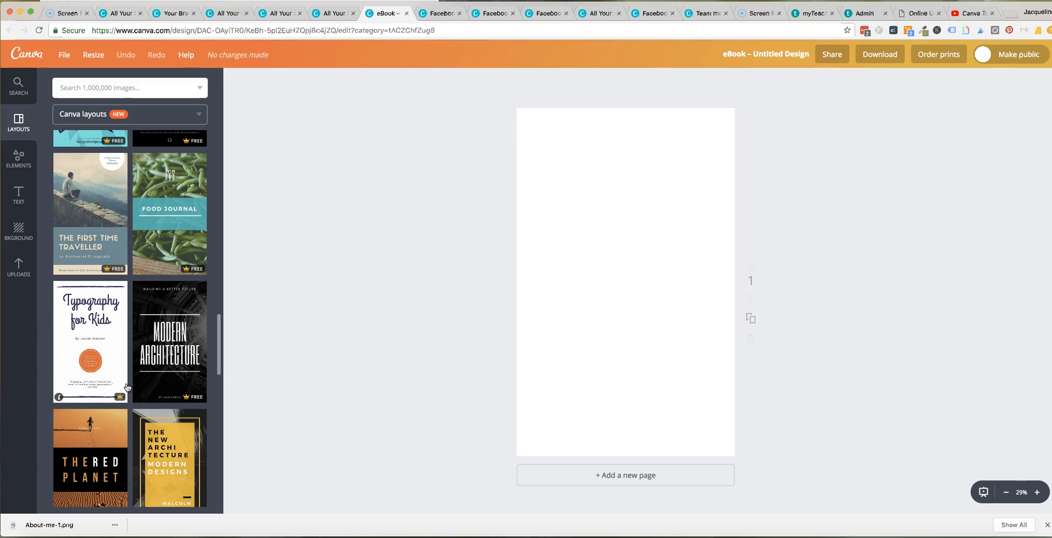
{"action": "scroll", "coordinate": [127, 387], "scroll_direction": "down", "scroll_amount": 6}
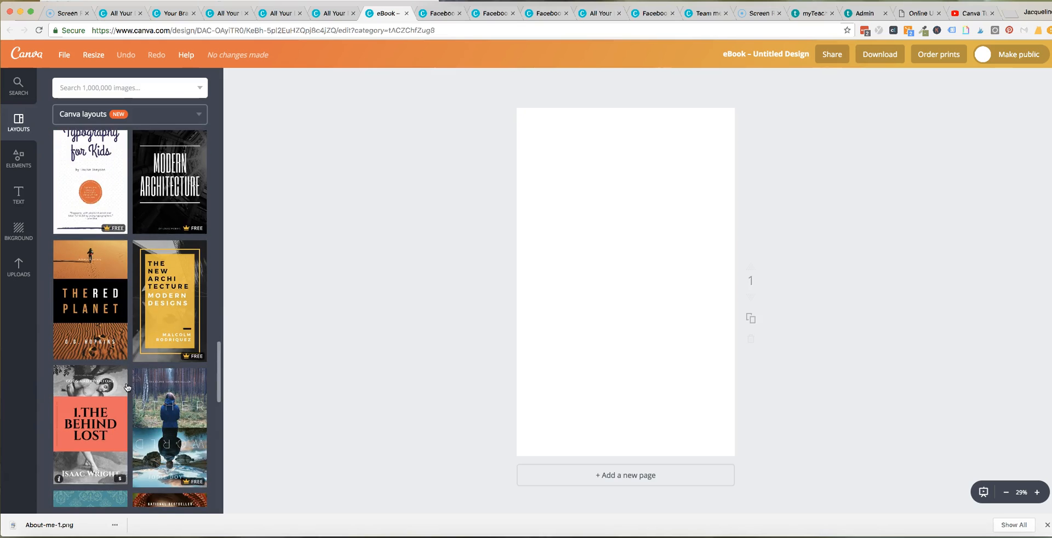
{"action": "scroll", "coordinate": [127, 388], "scroll_direction": "up", "scroll_amount": 8}
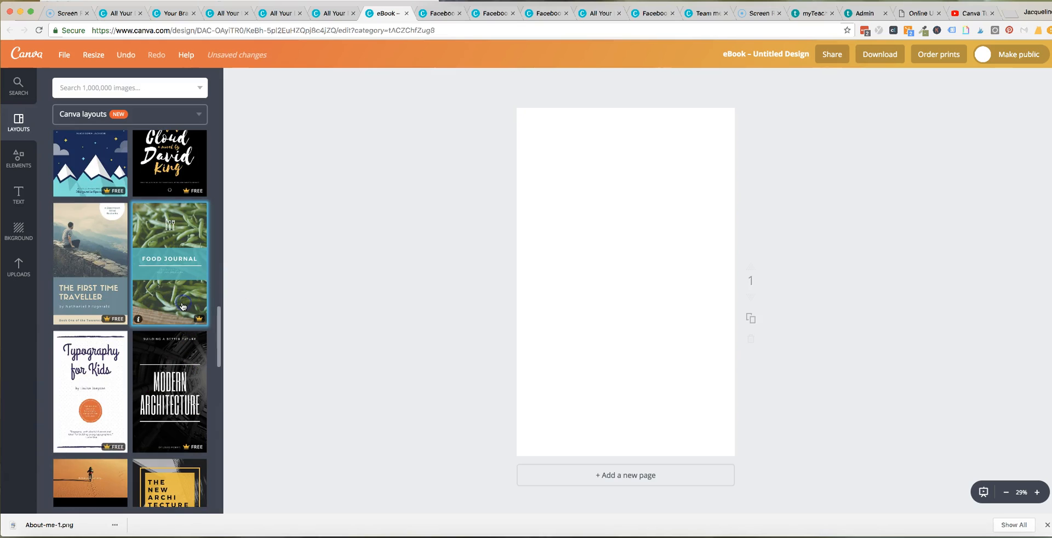
{"action": "left_click", "coordinate": [184, 301]}
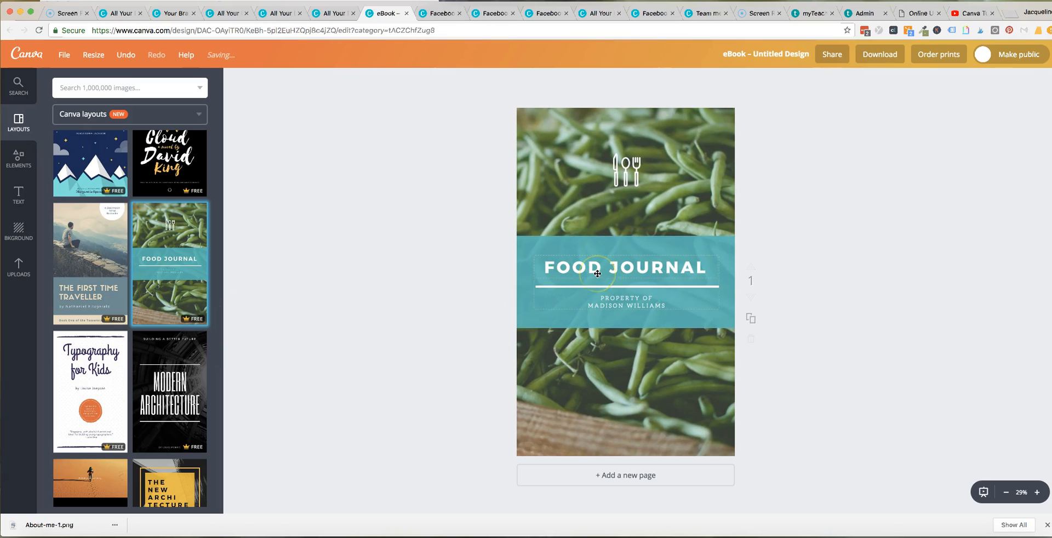
Change the font of the FOOD JOURNAL title to the brand font Quicksand.
{"action": "scroll", "coordinate": [666, 405], "scroll_direction": "down", "scroll_amount": 2}
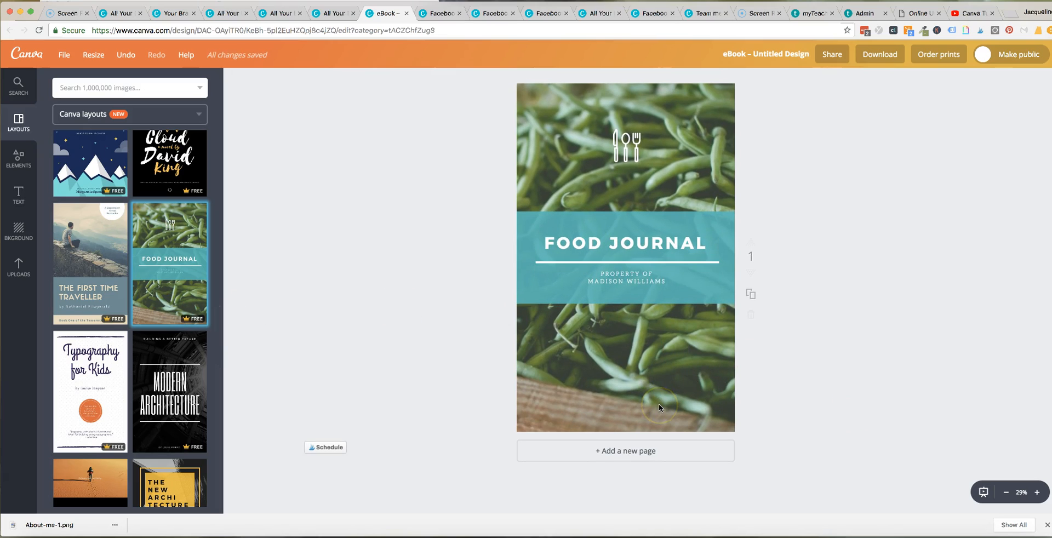
{"action": "left_click", "coordinate": [580, 341]}
{"action": "left_click", "coordinate": [616, 250]}
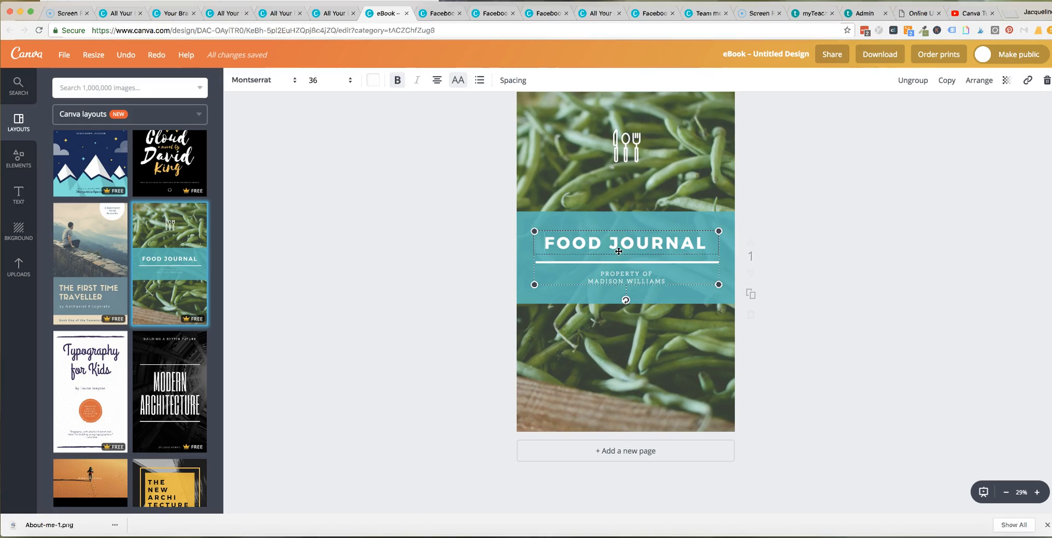
{"action": "left_click", "coordinate": [266, 81]}
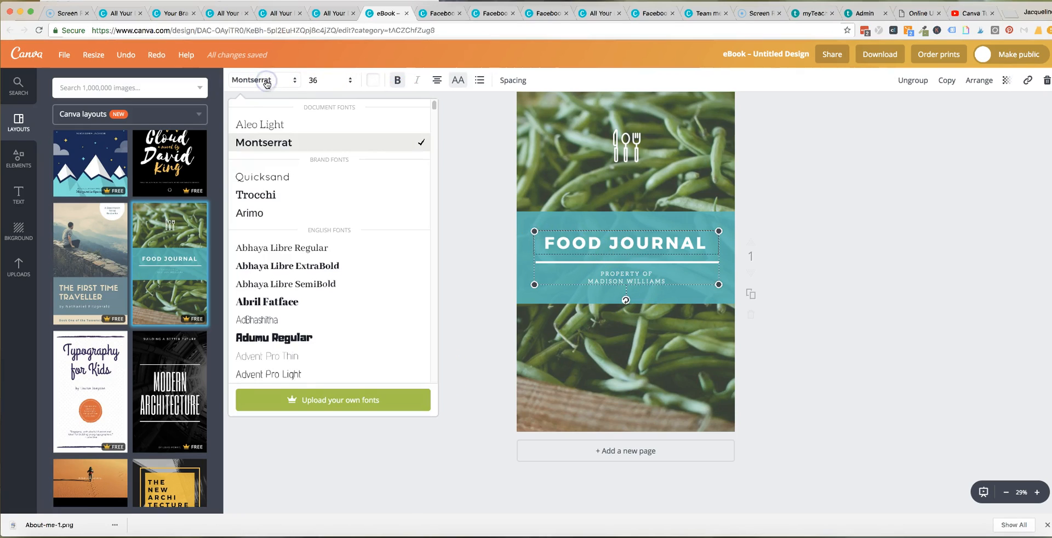
{"action": "left_click", "coordinate": [277, 177]}
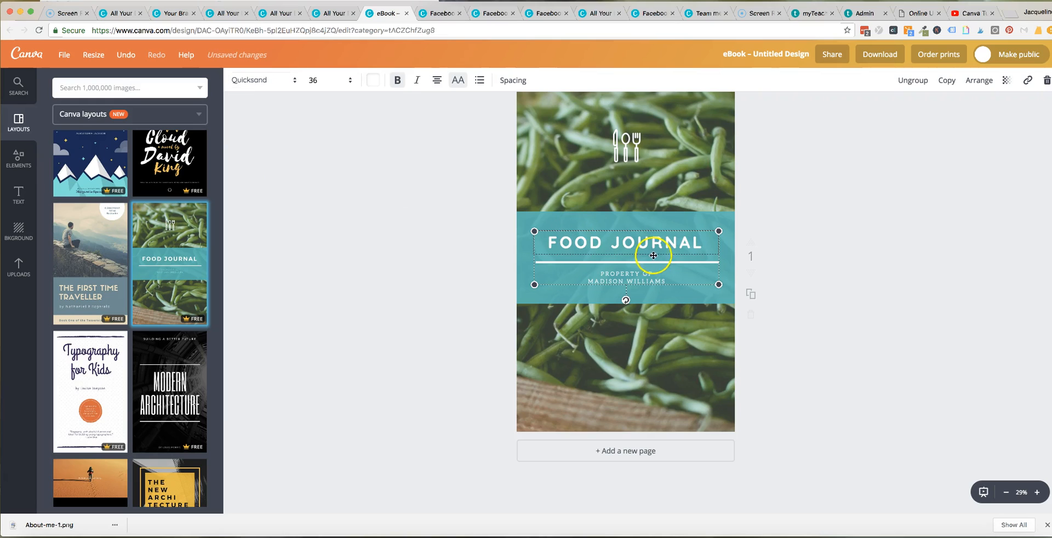
Recolour the small "Property of" text below the title, trying green and settling on yellow from the default palette.
{"action": "left_click", "coordinate": [623, 281]}
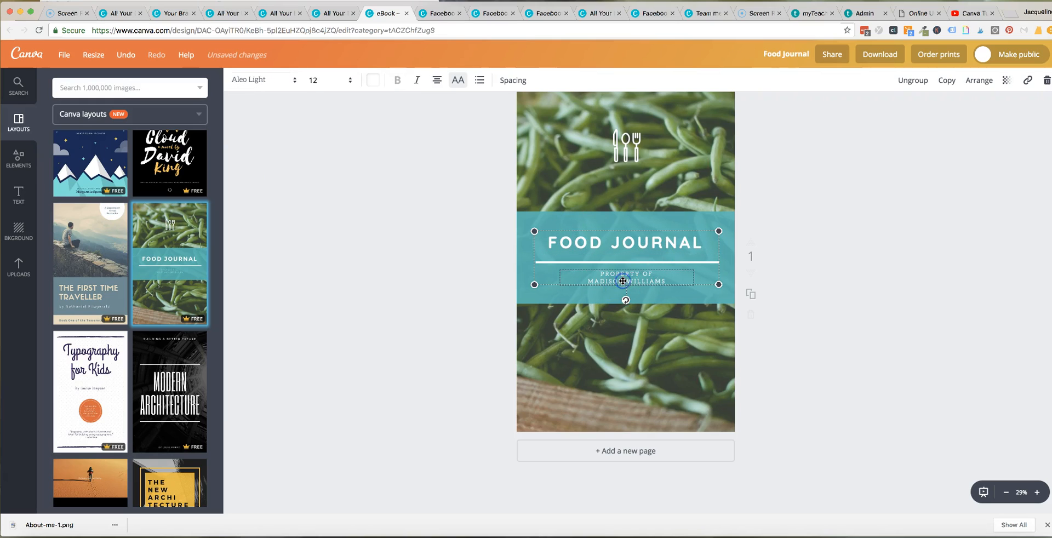
{"action": "left_click", "coordinate": [374, 80]}
{"action": "left_click", "coordinate": [468, 201]}
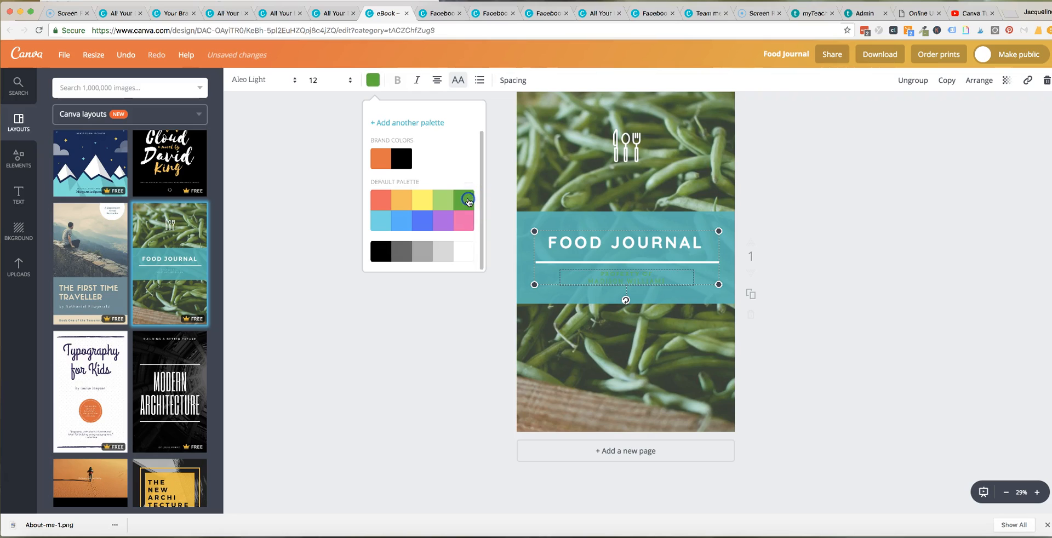
{"action": "left_click", "coordinate": [419, 204]}
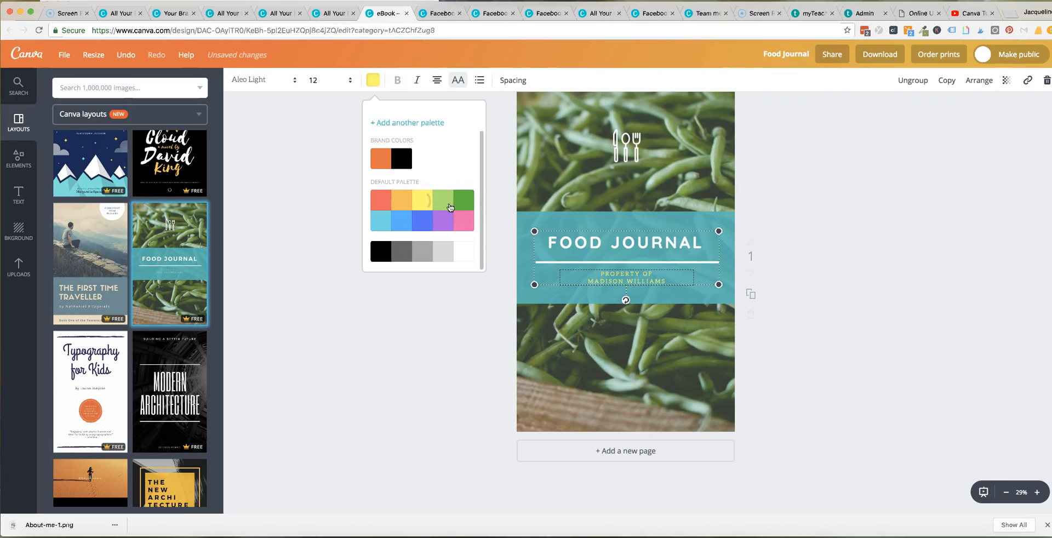
{"action": "left_click", "coordinate": [712, 270]}
Remove the bold formatting from the FOOD JOURNAL title and deselect it.
{"action": "left_click", "coordinate": [659, 246]}
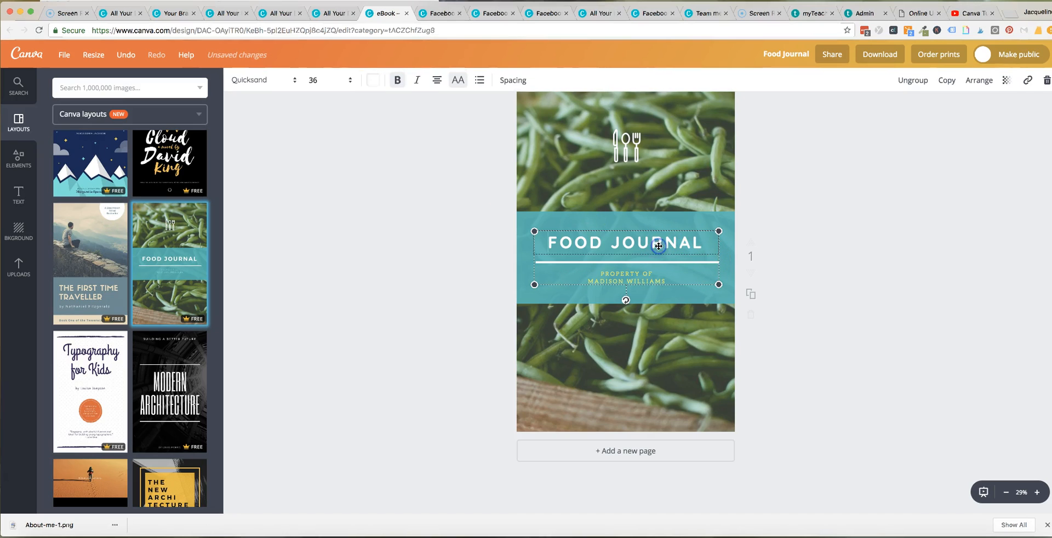
{"action": "left_click", "coordinate": [396, 81]}
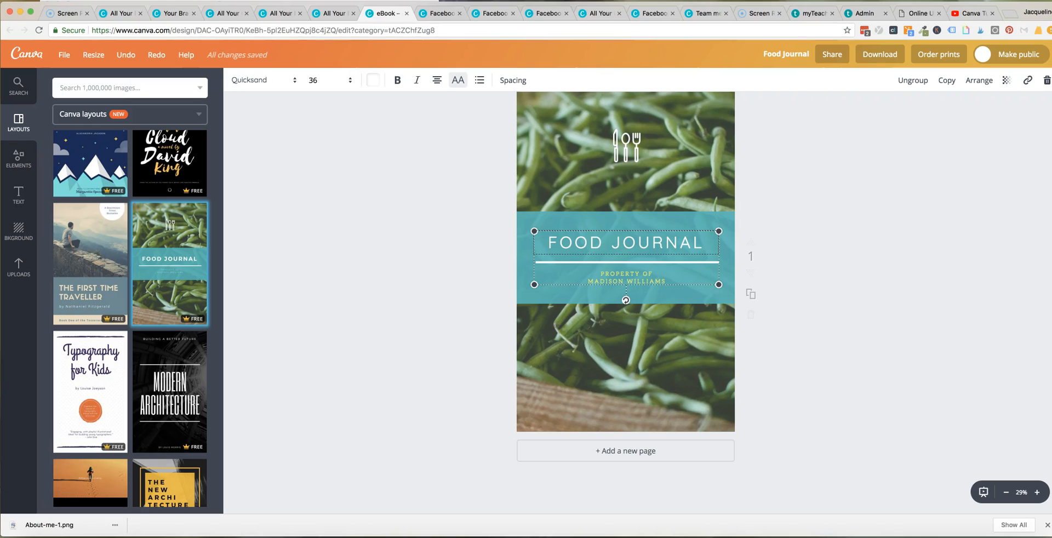
{"action": "left_click", "coordinate": [632, 377]}
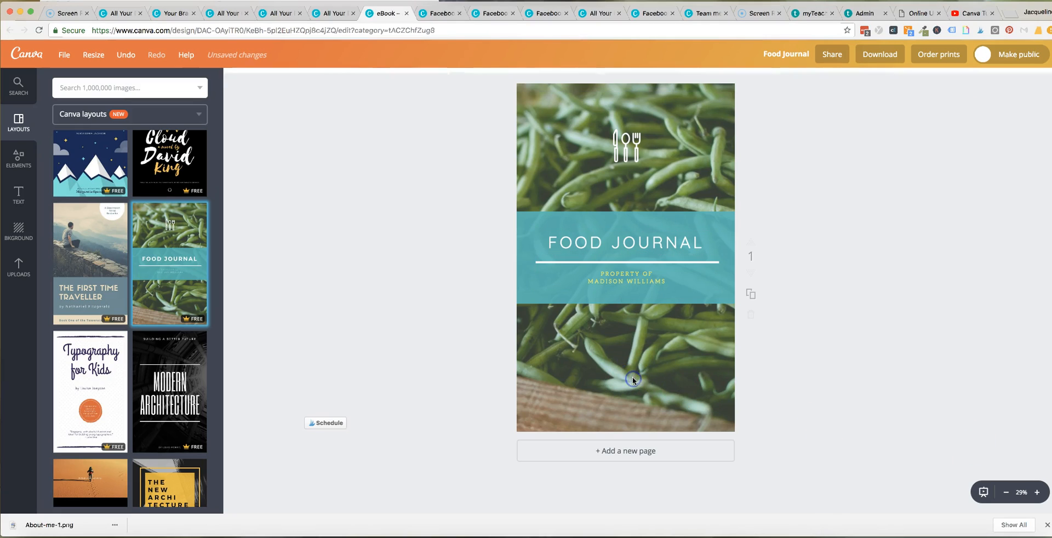
Replace the green bean background with an uploaded photo of a white house with a front lawn.
{"action": "left_click", "coordinate": [604, 181]}
{"action": "left_click", "coordinate": [18, 267]}
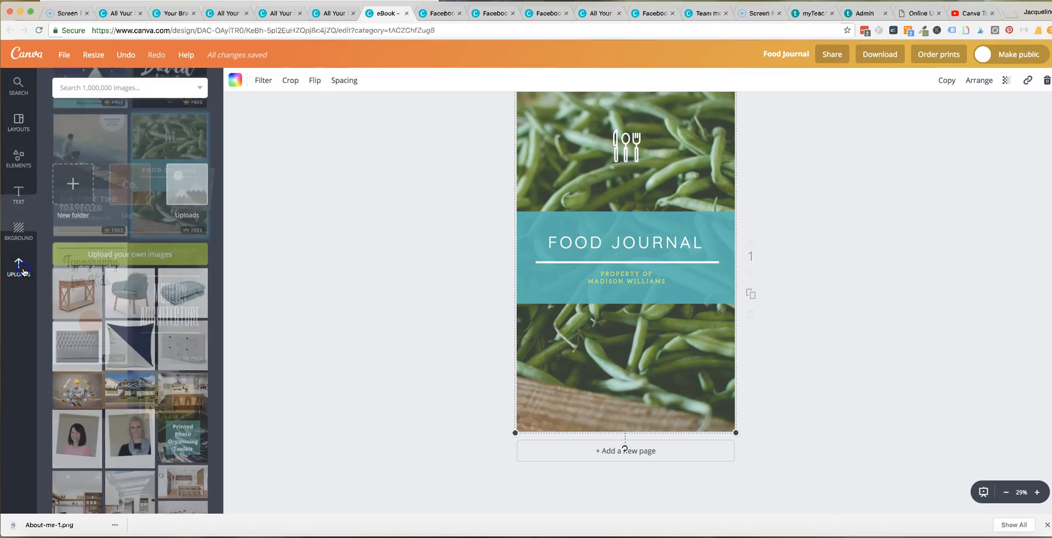
{"action": "scroll", "coordinate": [110, 470], "scroll_direction": "down", "scroll_amount": 5}
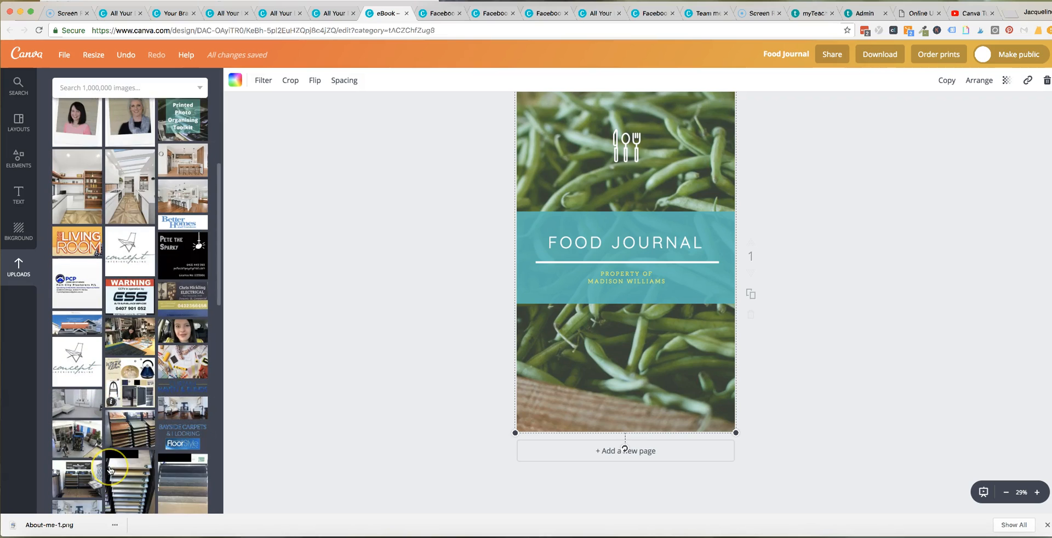
{"action": "scroll", "coordinate": [110, 470], "scroll_direction": "down", "scroll_amount": 8}
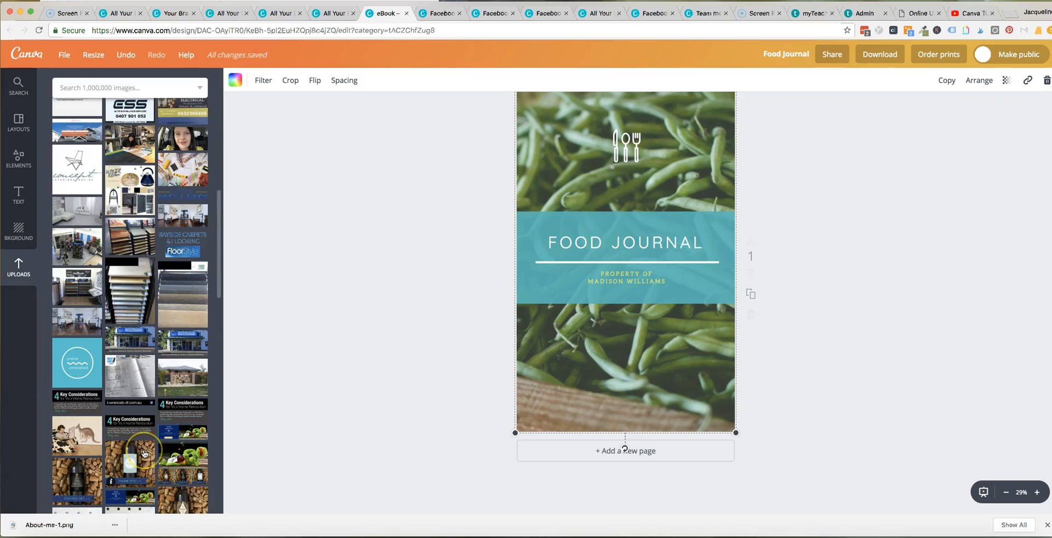
{"action": "scroll", "coordinate": [144, 453], "scroll_direction": "down", "scroll_amount": 6}
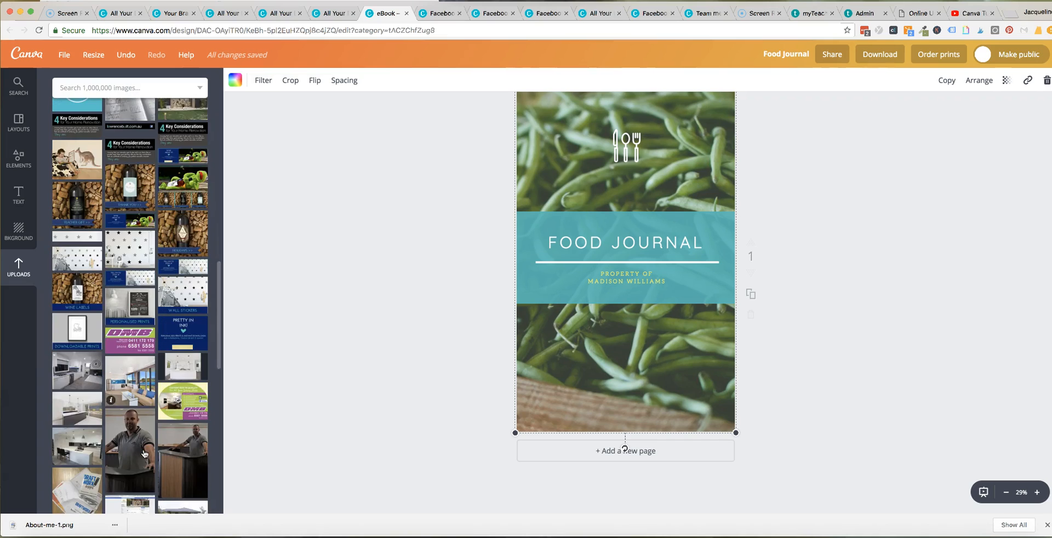
{"action": "scroll", "coordinate": [144, 454], "scroll_direction": "down", "scroll_amount": 10}
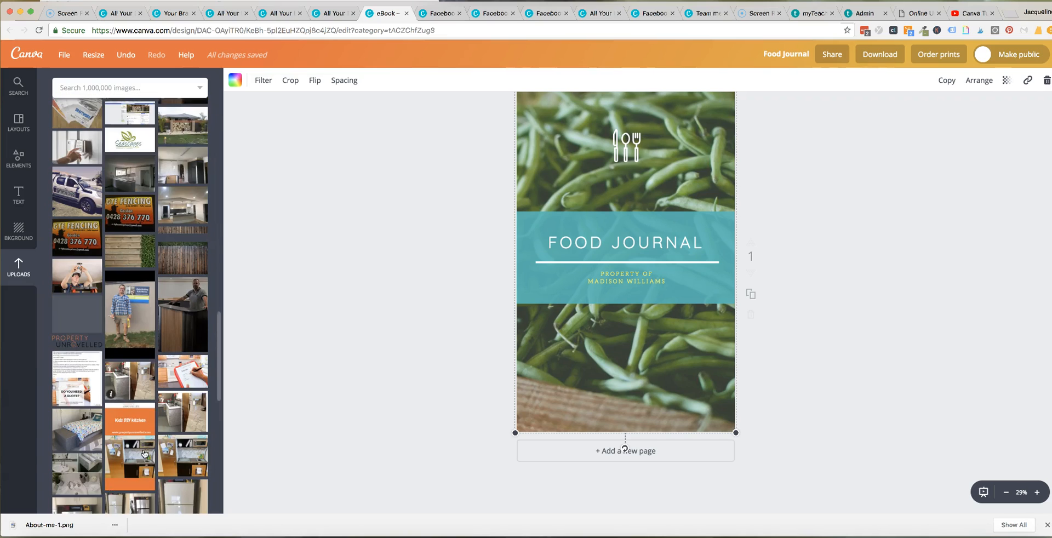
{"action": "scroll", "coordinate": [144, 454], "scroll_direction": "down", "scroll_amount": 10}
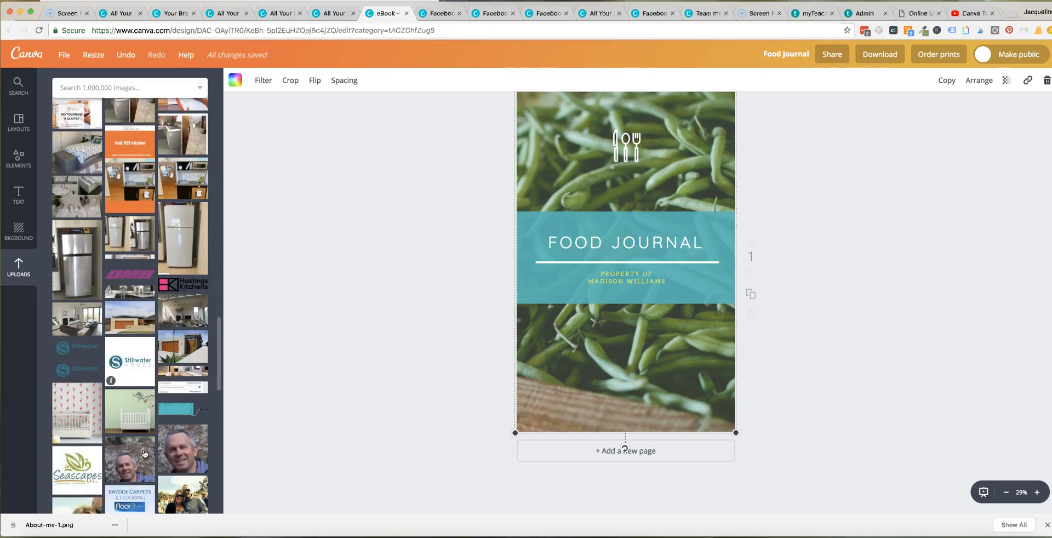
{"action": "scroll", "coordinate": [144, 454], "scroll_direction": "down", "scroll_amount": 10}
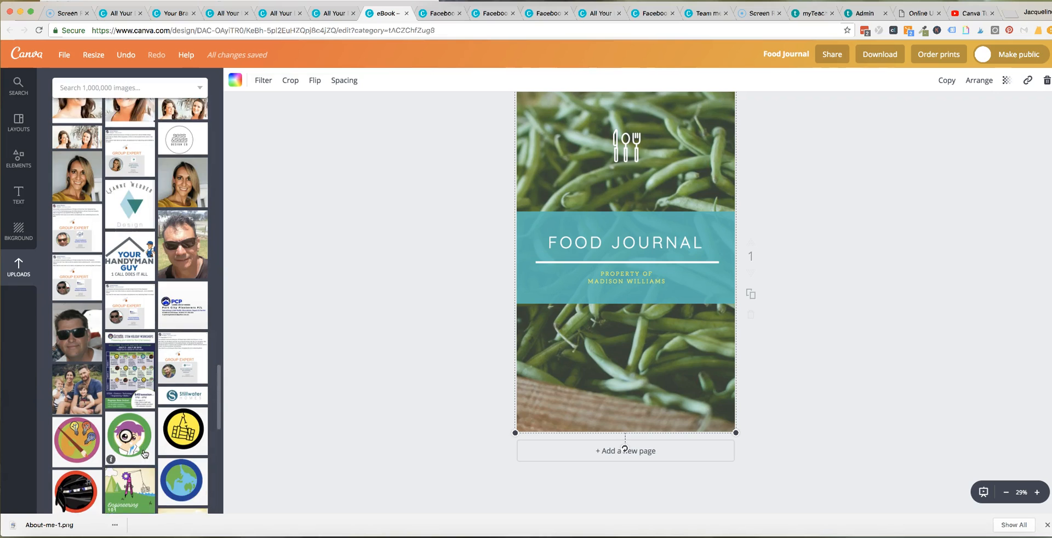
{"action": "scroll", "coordinate": [144, 453], "scroll_direction": "down", "scroll_amount": 3}
{"action": "left_click", "coordinate": [142, 328]}
{"action": "scroll", "coordinate": [168, 371], "scroll_direction": "down", "scroll_amount": 10}
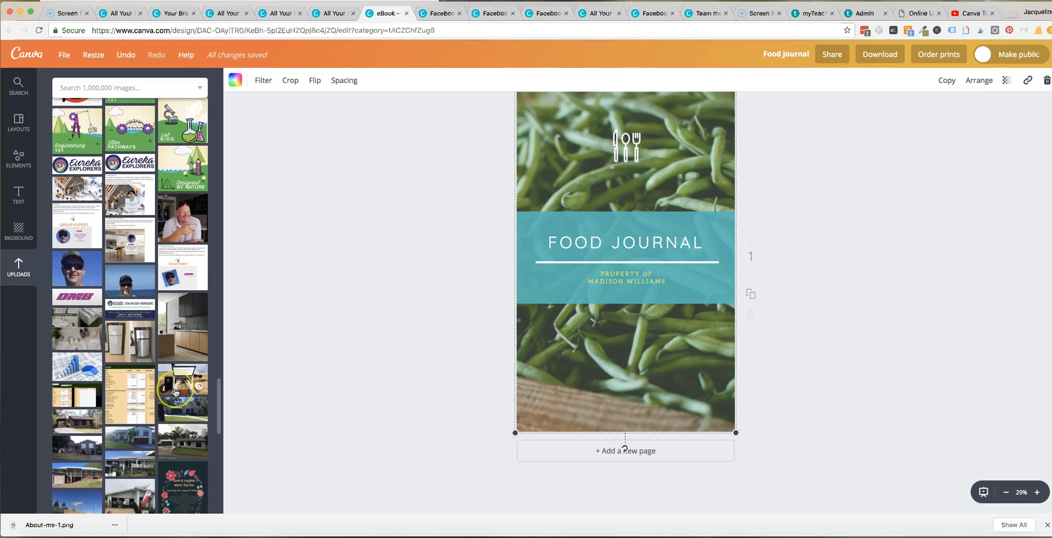
{"action": "scroll", "coordinate": [175, 392], "scroll_direction": "down", "scroll_amount": 3}
{"action": "left_click", "coordinate": [188, 368]}
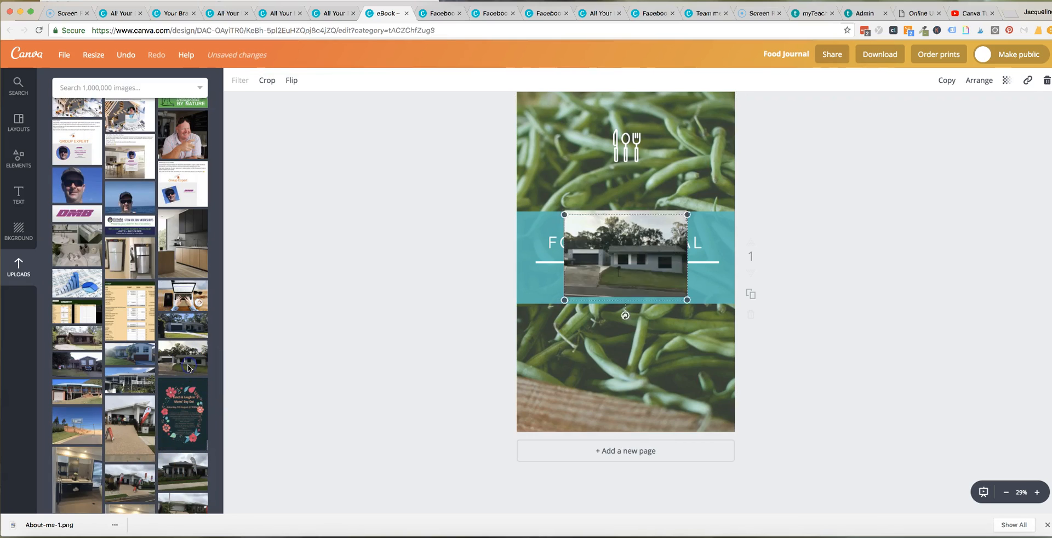
{"action": "left_click_drag", "start_coordinate": [604, 255], "coordinate": [618, 224]}
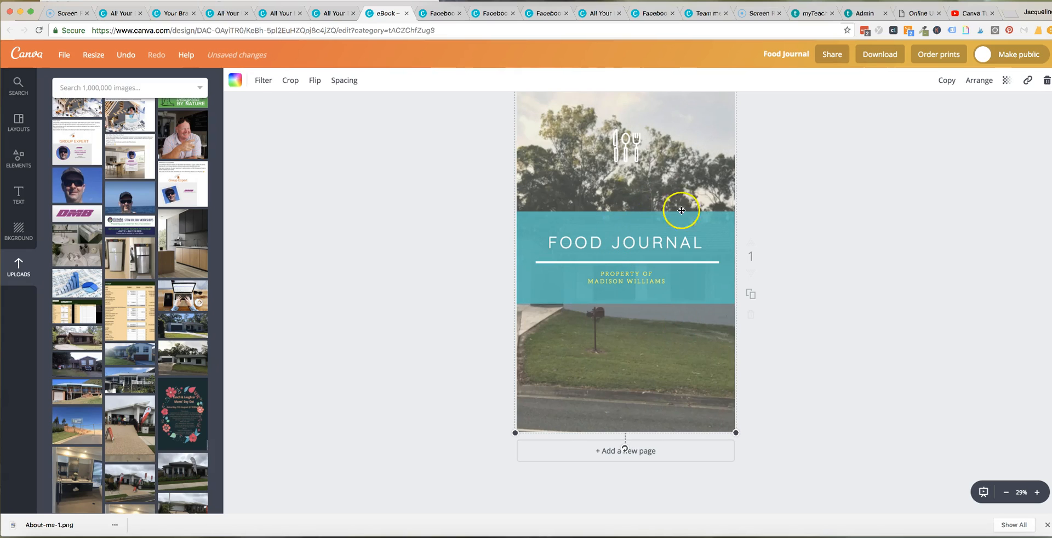
Replace the cover background with the uploaded photo of a wine bottle on corks that carries the HOLIDAYS banner.
{"action": "scroll", "coordinate": [170, 446], "scroll_direction": "up", "scroll_amount": 5}
{"action": "scroll", "coordinate": [171, 450], "scroll_direction": "up", "scroll_amount": 10}
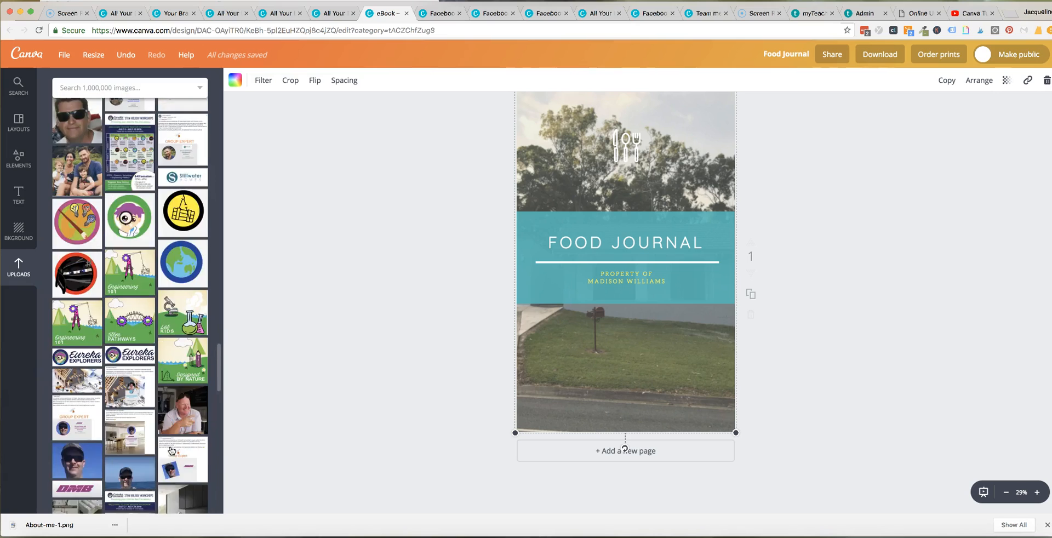
{"action": "scroll", "coordinate": [171, 451], "scroll_direction": "up", "scroll_amount": 15}
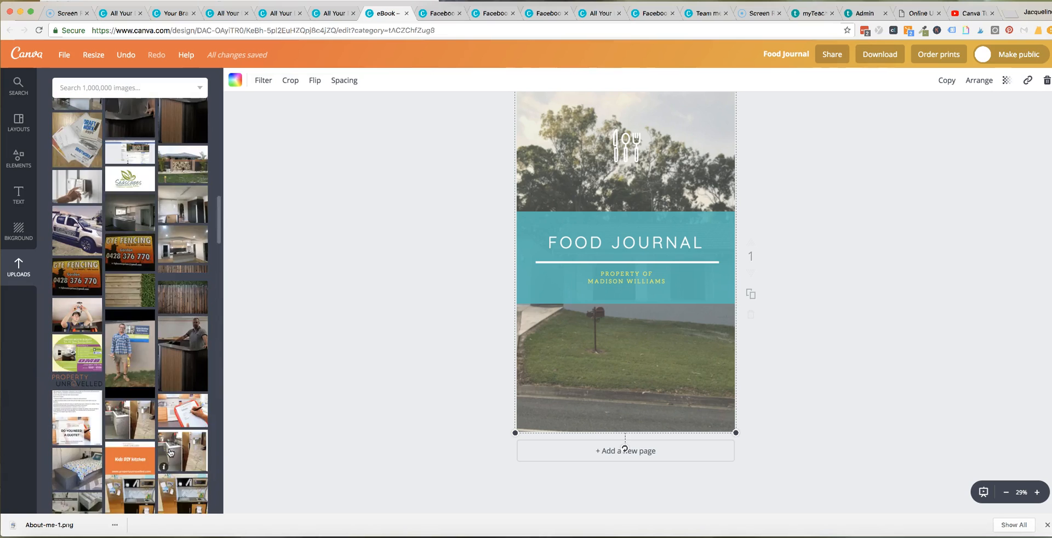
{"action": "scroll", "coordinate": [171, 452], "scroll_direction": "up", "scroll_amount": 10}
{"action": "scroll", "coordinate": [171, 452], "scroll_direction": "down", "scroll_amount": 12}
{"action": "left_click_drag", "start_coordinate": [171, 453], "coordinate": [577, 366]}
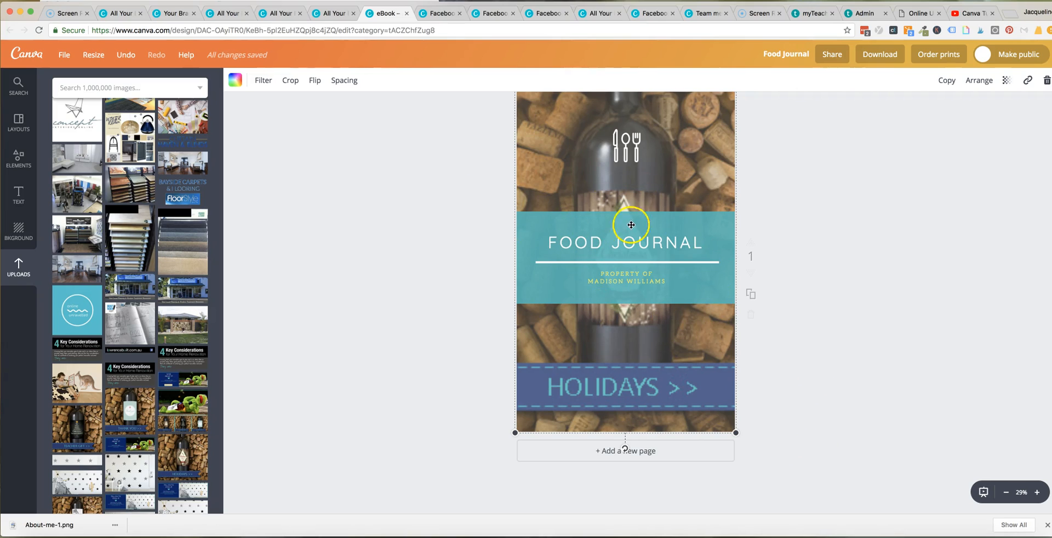
Search the image library for "PLATE".
{"action": "scroll", "coordinate": [669, 292], "scroll_direction": "up", "scroll_amount": 1}
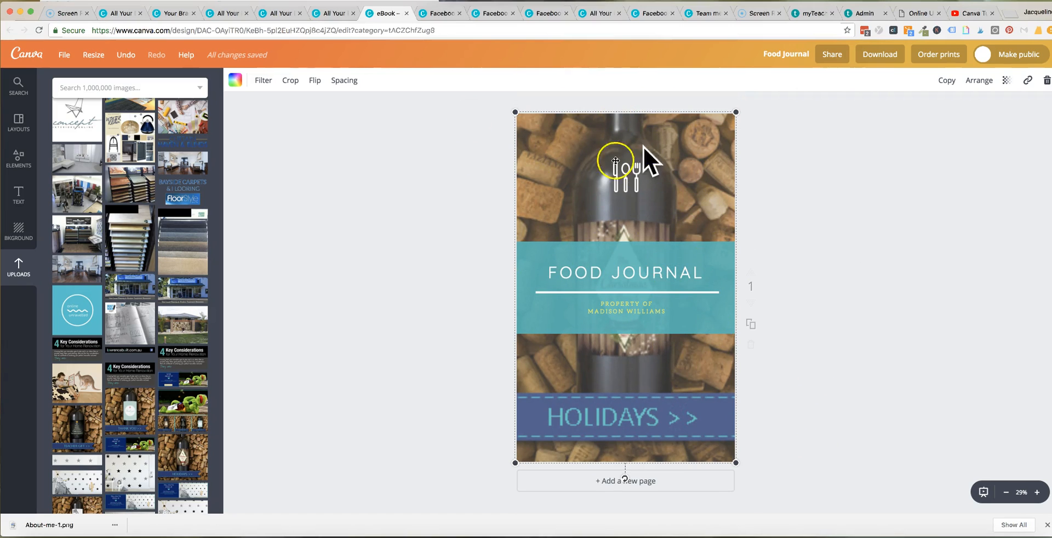
{"action": "left_click", "coordinate": [20, 161]}
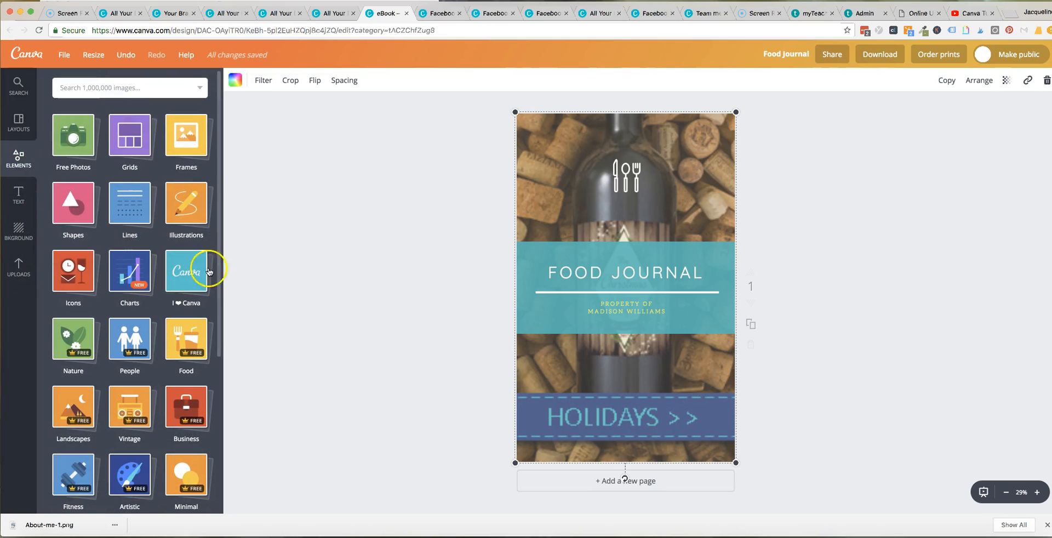
{"action": "left_click_drag", "start_coordinate": [625, 184], "coordinate": [624, 181]}
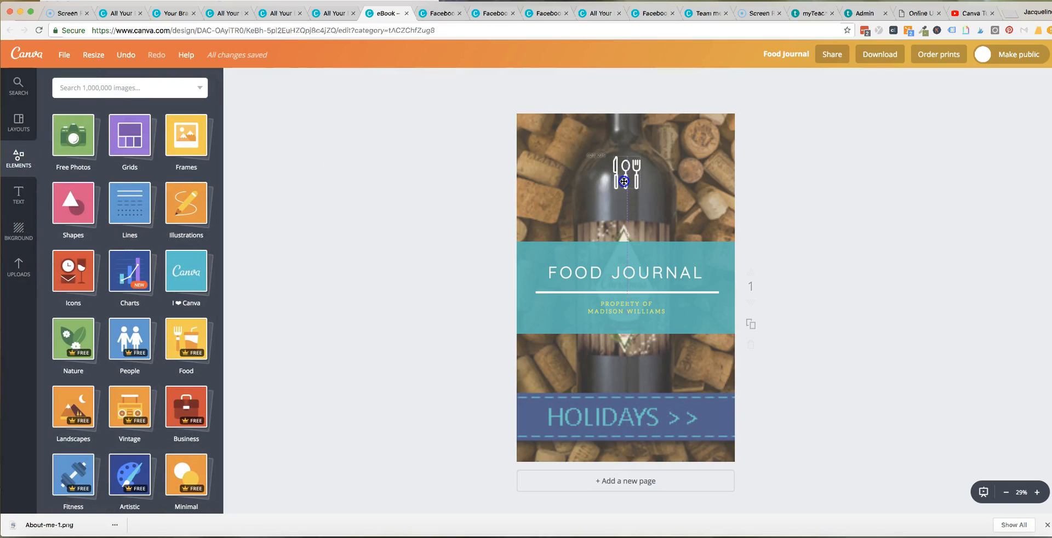
{"action": "left_click", "coordinate": [186, 211]}
{"action": "left_click", "coordinate": [119, 91]}
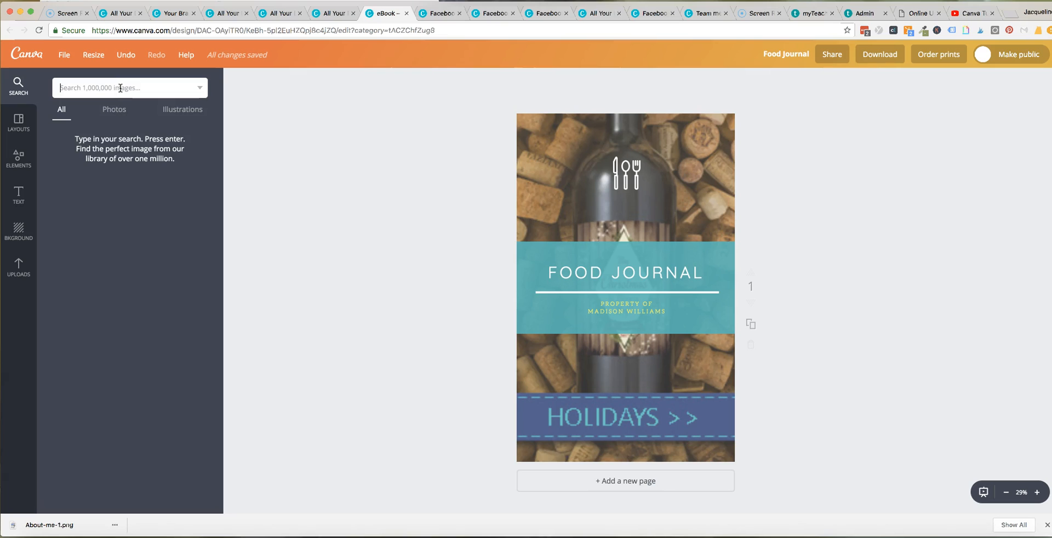
{"action": "key", "text": "Return"}
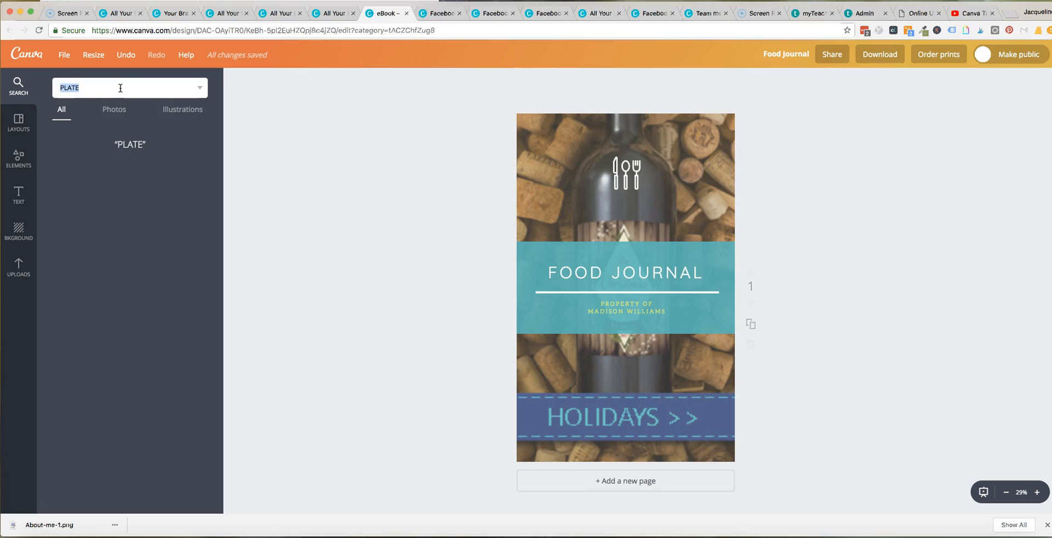
Add the stacked plates and cup illustration to the cover in place of the white cutlery icon.
{"action": "left_click_drag", "start_coordinate": [82, 192], "coordinate": [648, 211]}
{"action": "left_click_drag", "start_coordinate": [731, 277], "coordinate": [618, 168]}
{"action": "left_click", "coordinate": [637, 179]}
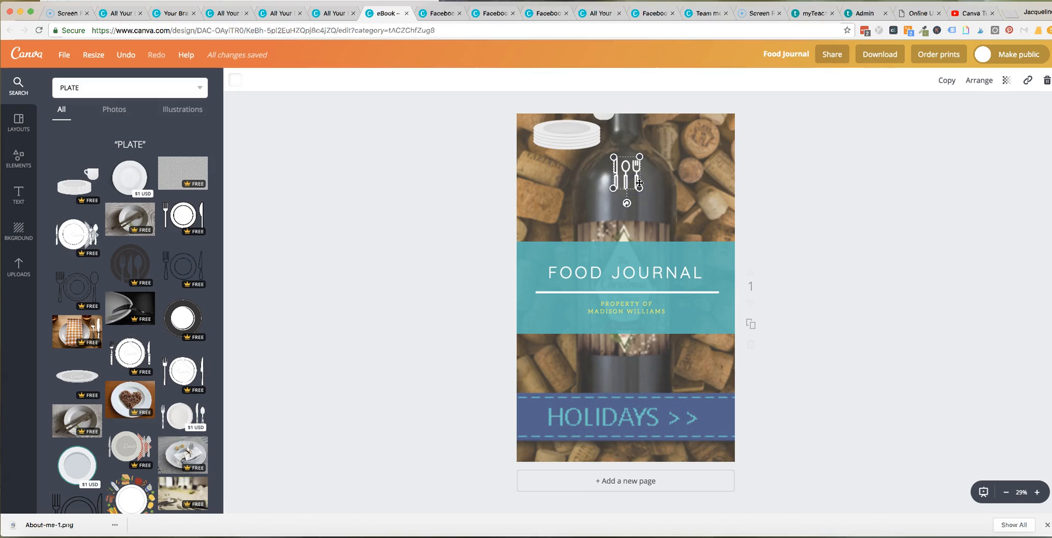
{"action": "left_click_drag", "start_coordinate": [589, 132], "coordinate": [640, 182]}
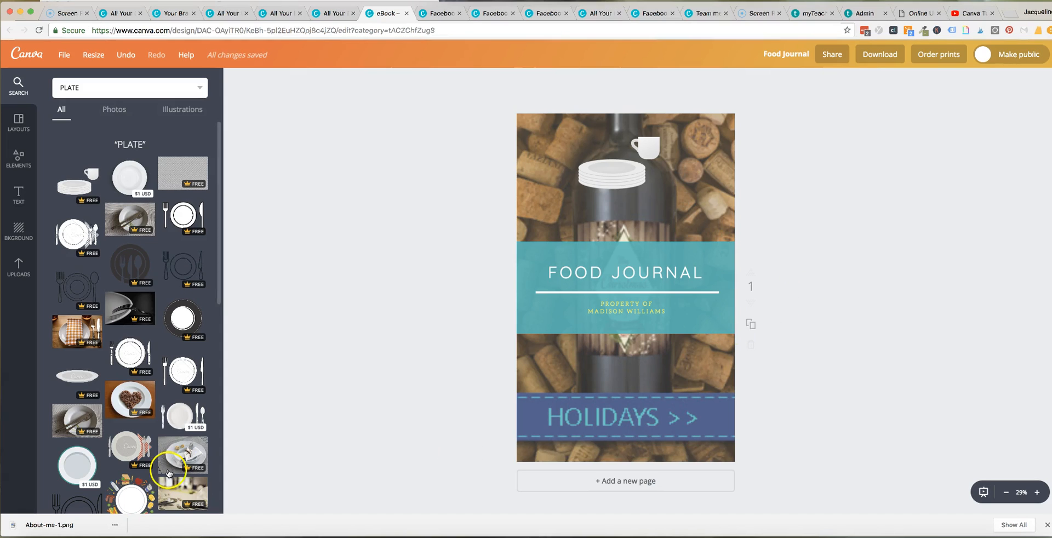
Browse the plate photos and try the heart-shaped rice photo as the cover background.
{"action": "left_click", "coordinate": [114, 109]}
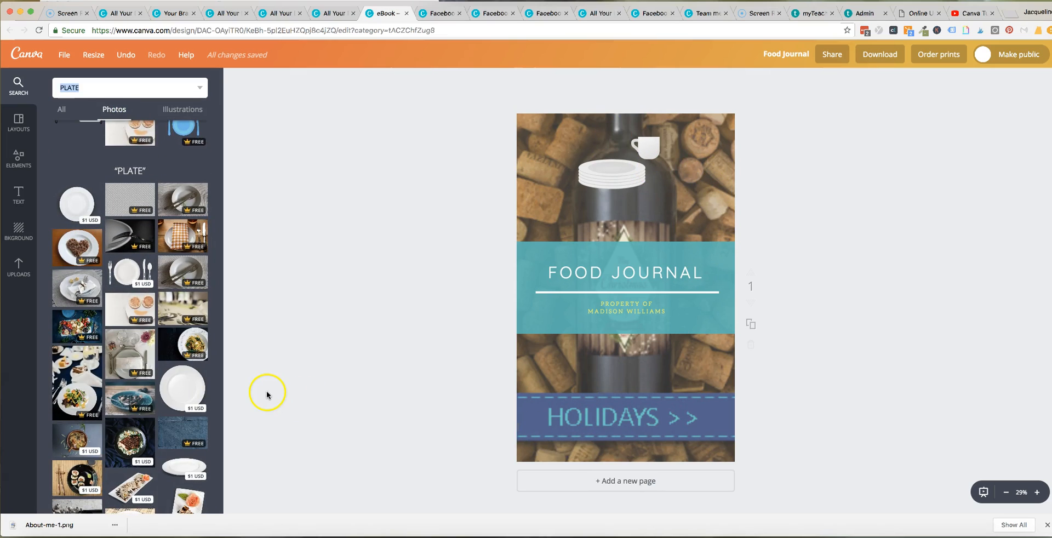
{"action": "scroll", "coordinate": [396, 450], "scroll_direction": "down", "scroll_amount": 1}
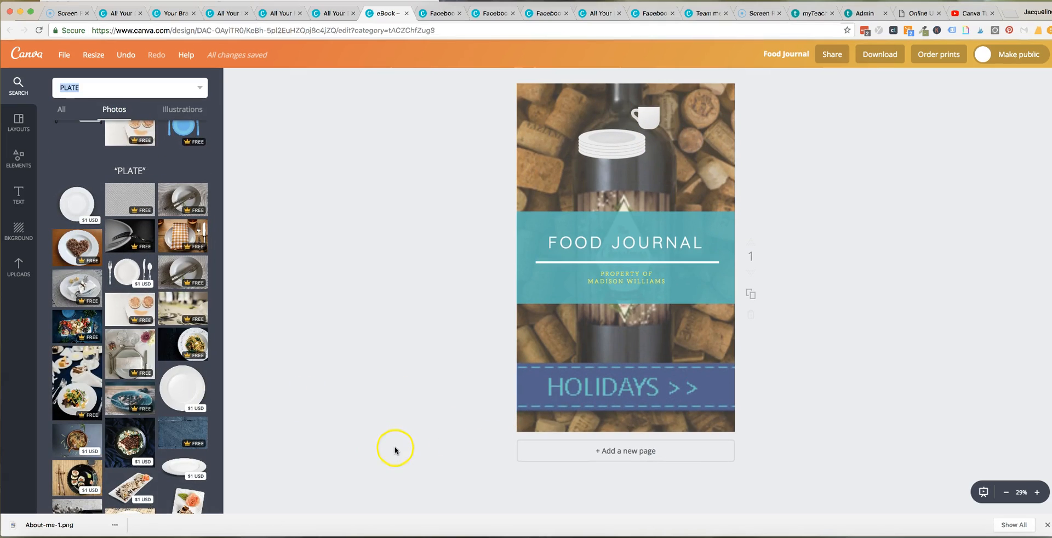
{"action": "scroll", "coordinate": [149, 446], "scroll_direction": "down", "scroll_amount": 3}
{"action": "scroll", "coordinate": [149, 446], "scroll_direction": "up", "scroll_amount": 3}
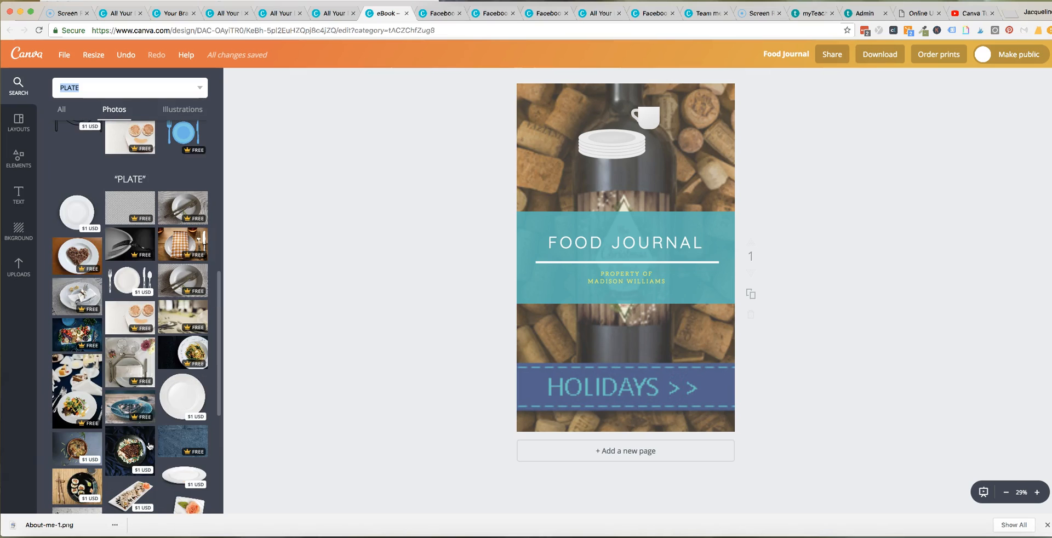
{"action": "scroll", "coordinate": [156, 305], "scroll_direction": "up", "scroll_amount": 7}
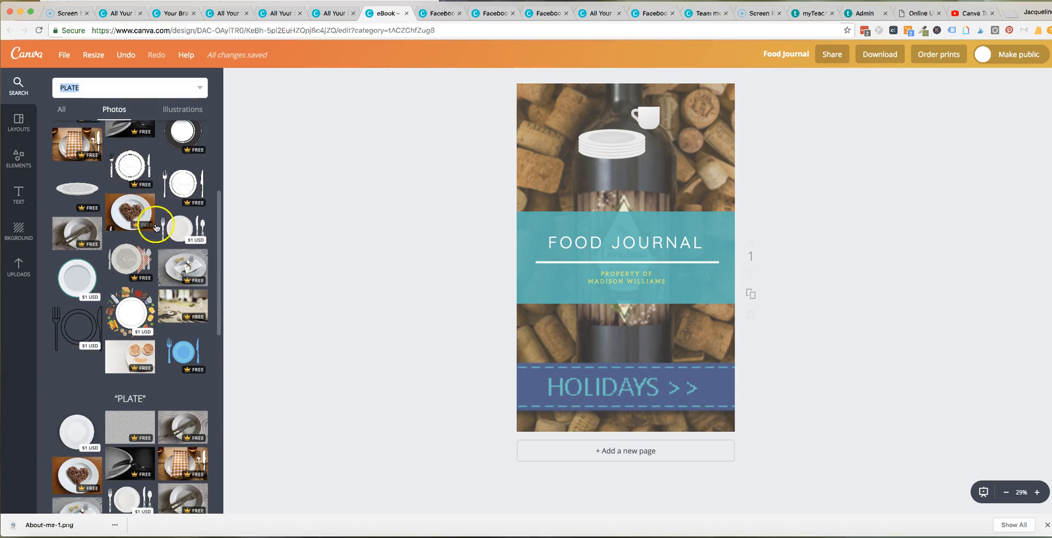
{"action": "scroll", "coordinate": [159, 247], "scroll_direction": "down", "scroll_amount": 8}
{"action": "left_click_drag", "start_coordinate": [145, 382], "coordinate": [613, 325]}
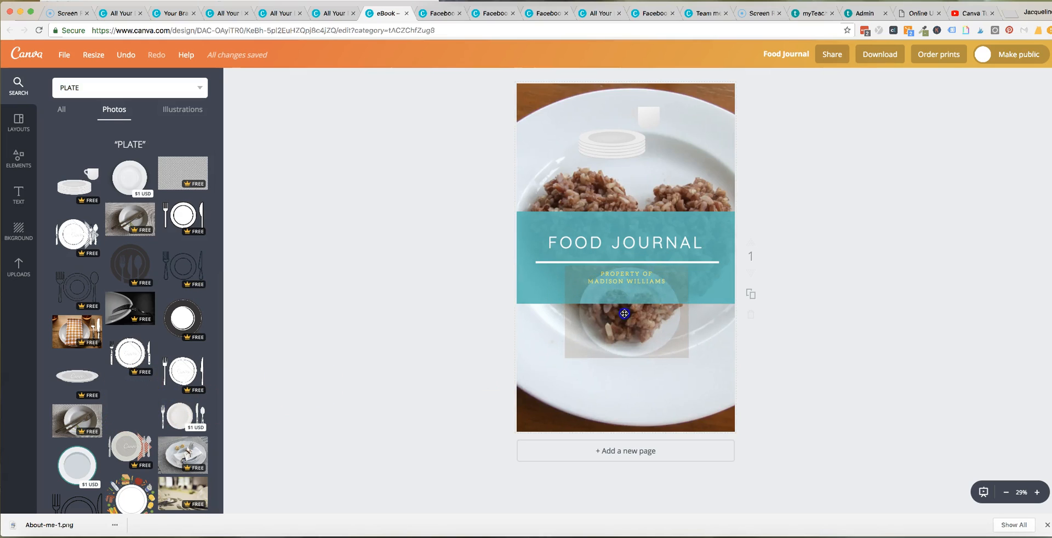
{"action": "left_click", "coordinate": [615, 329]}
{"action": "double_click", "coordinate": [628, 368]}
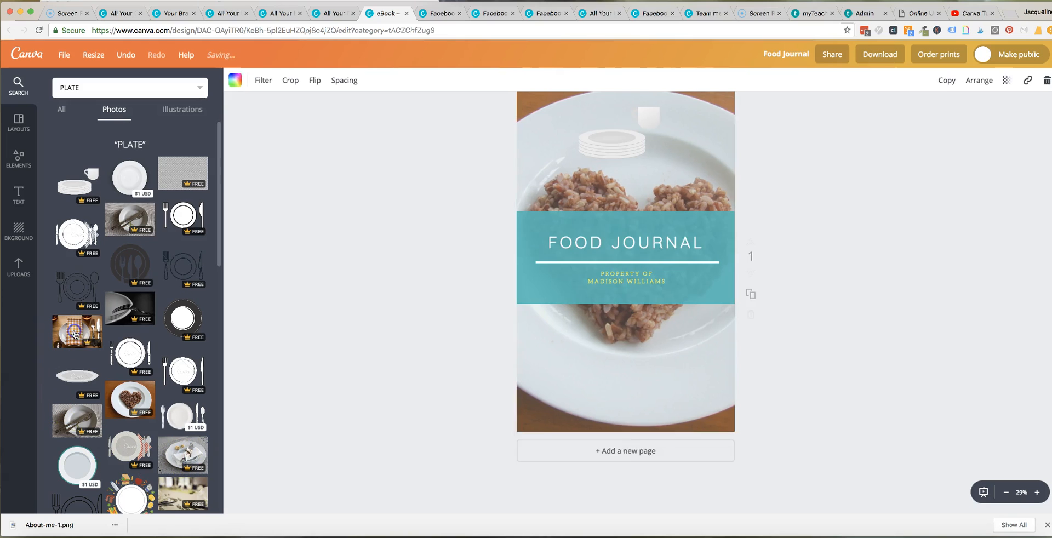
Try the orange checked napkin photo and the pasta plate photo in turn as the cover background.
{"action": "left_click", "coordinate": [77, 332]}
{"action": "left_click_drag", "start_coordinate": [605, 308], "coordinate": [608, 312]}
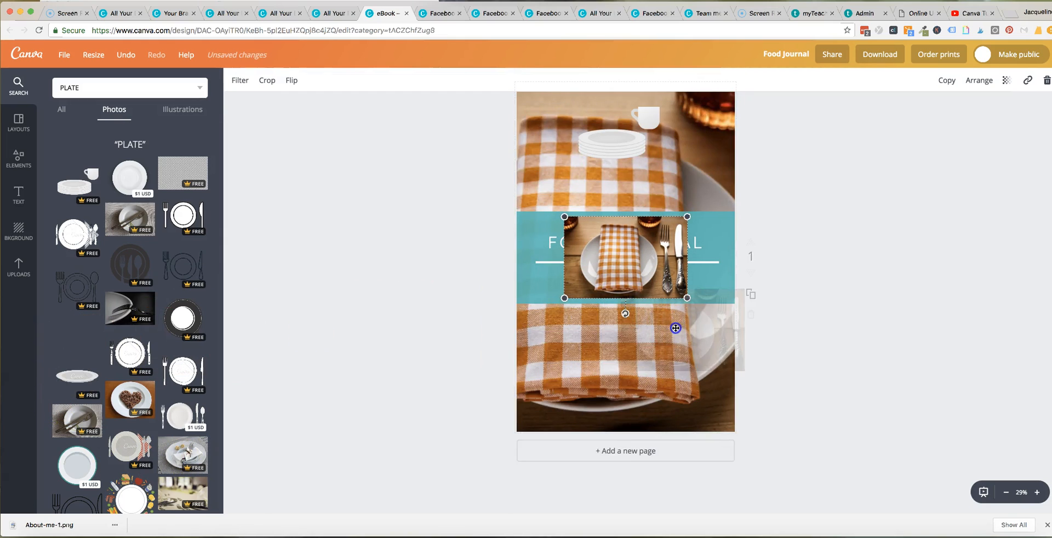
{"action": "scroll", "coordinate": [153, 403], "scroll_direction": "down", "scroll_amount": 4}
{"action": "scroll", "coordinate": [152, 402], "scroll_direction": "down", "scroll_amount": 6}
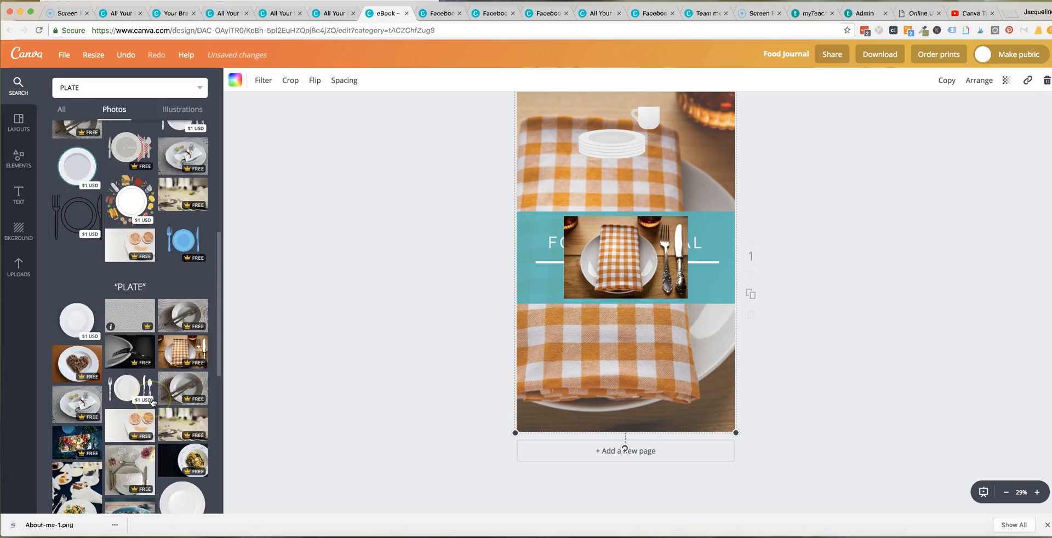
{"action": "mouse_move", "coordinate": [191, 424]}
{"action": "left_mouse_down"}
{"action": "mouse_move", "coordinate": [235, 427]}
{"action": "mouse_move", "coordinate": [217, 419]}
{"action": "mouse_move", "coordinate": [259, 413]}
{"action": "mouse_move", "coordinate": [189, 415]}
{"action": "left_mouse_up"}
{"action": "scroll", "coordinate": [188, 415], "scroll_direction": "up", "scroll_amount": 1}
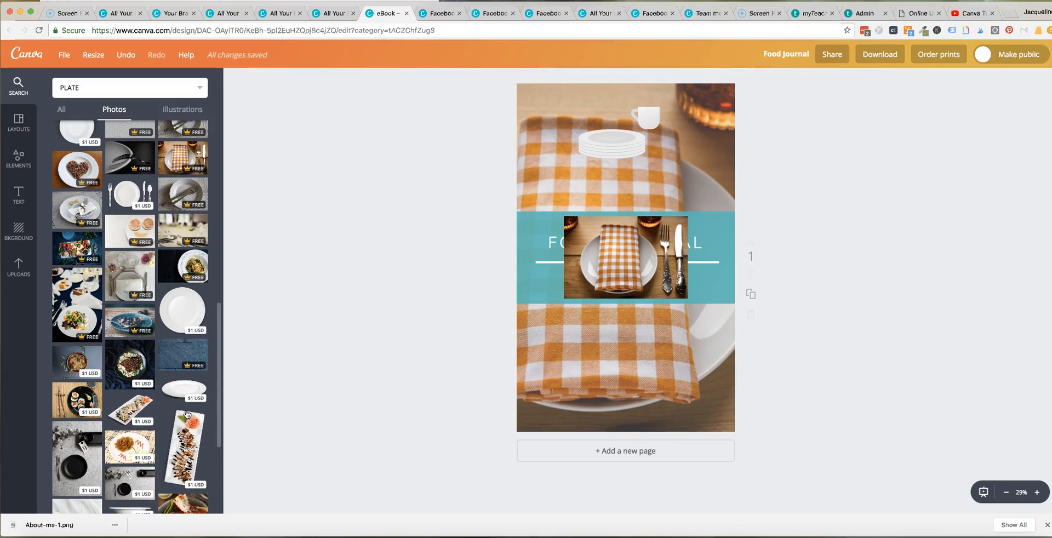
{"action": "left_click_drag", "start_coordinate": [206, 275], "coordinate": [553, 320]}
{"action": "left_click", "coordinate": [627, 178]}
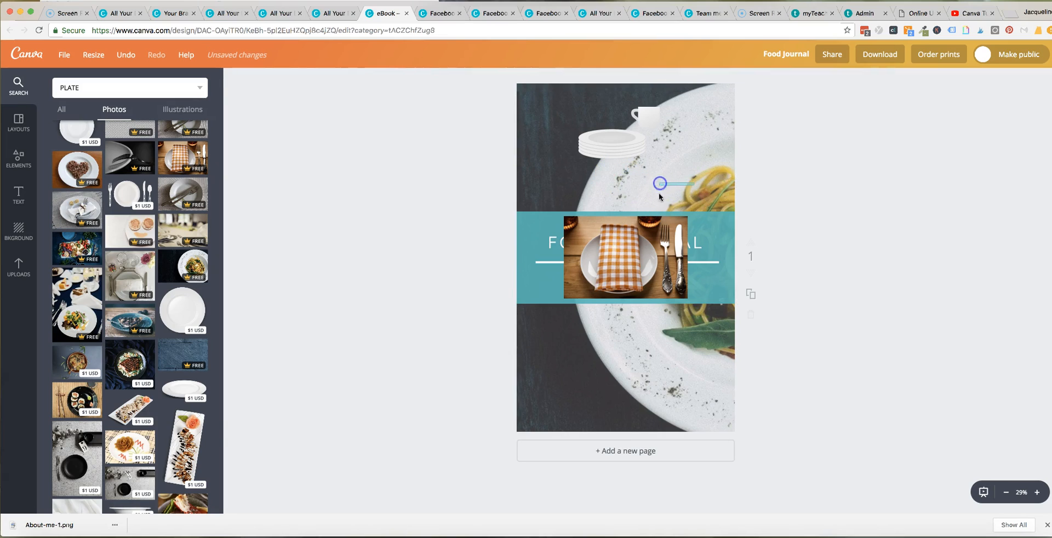
Set the fruit bowl photo as the cover background and delete the loose napkin photo covering the title.
{"action": "scroll", "coordinate": [170, 450], "scroll_direction": "down", "scroll_amount": 4}
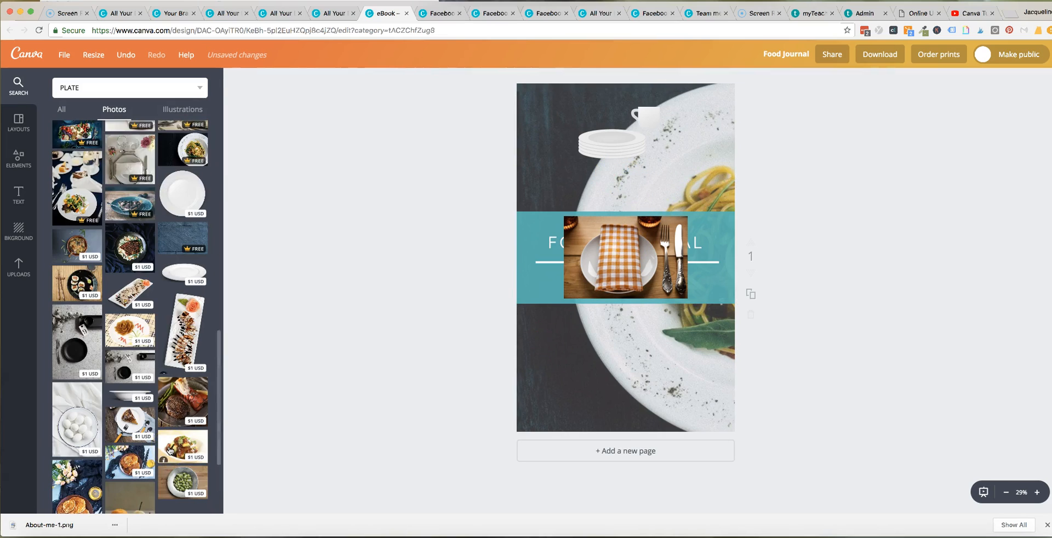
{"action": "scroll", "coordinate": [169, 451], "scroll_direction": "down", "scroll_amount": 3}
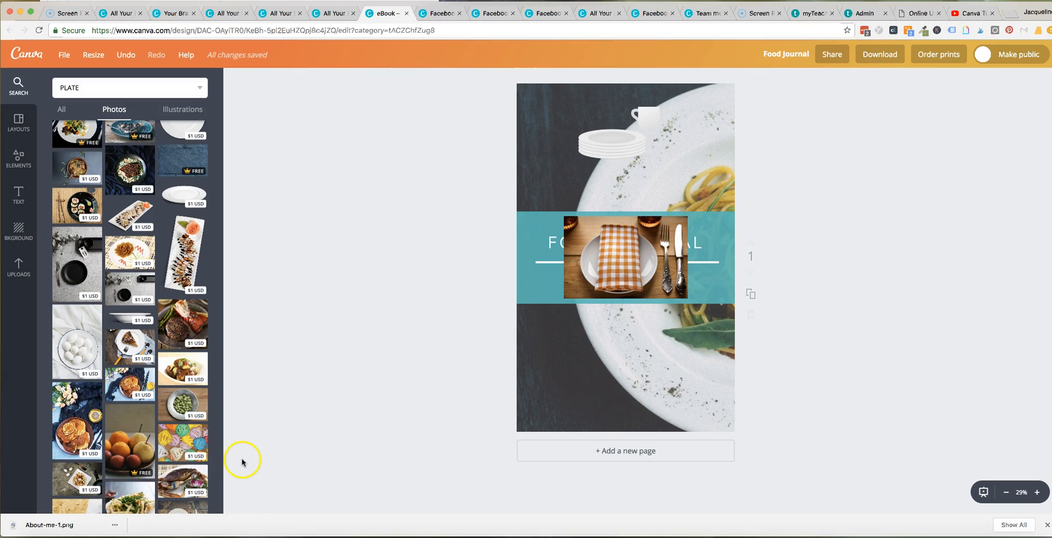
{"action": "left_click_drag", "start_coordinate": [141, 455], "coordinate": [602, 349]}
{"action": "left_click", "coordinate": [635, 156]}
{"action": "left_click", "coordinate": [640, 286]}
{"action": "key", "text": "Delete"}
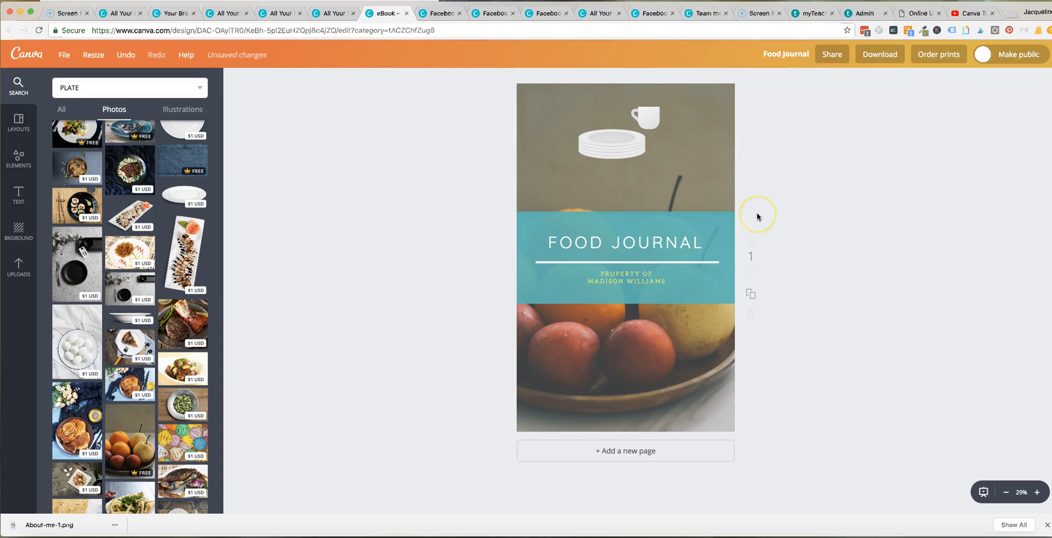
Add a second page to the eBook and insert a heading text box on it.
{"action": "left_click", "coordinate": [640, 453]}
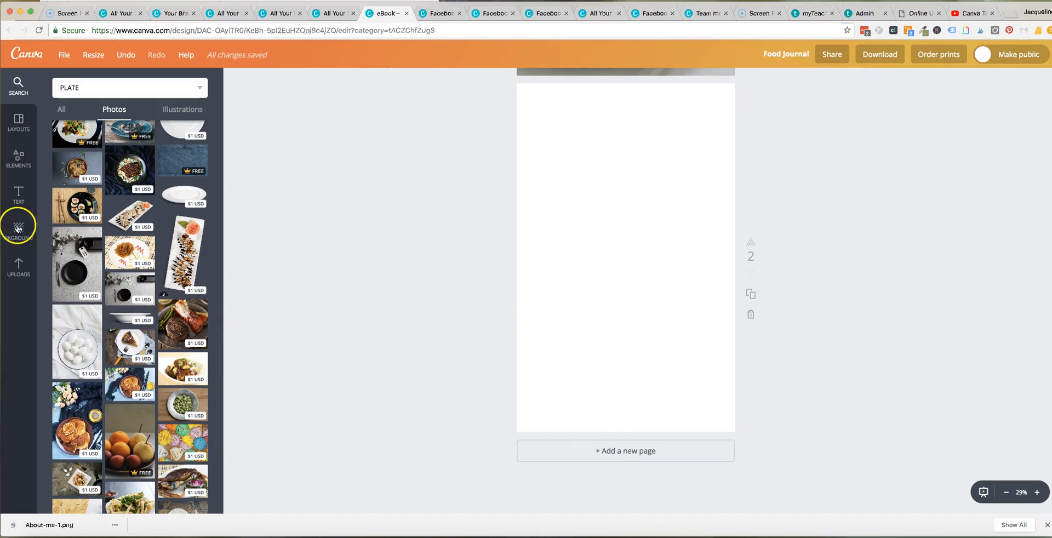
{"action": "left_click", "coordinate": [18, 196]}
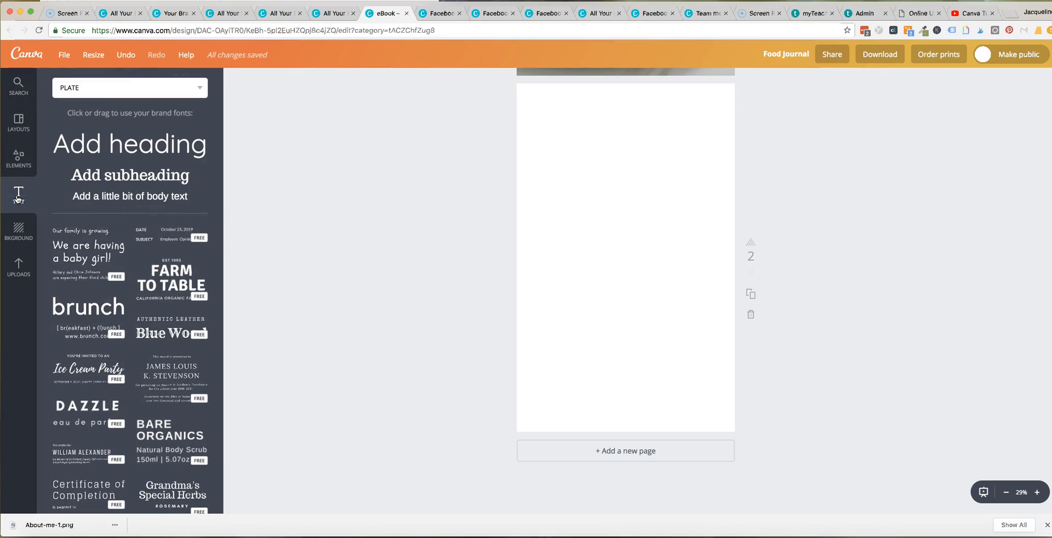
{"action": "left_click", "coordinate": [141, 153]}
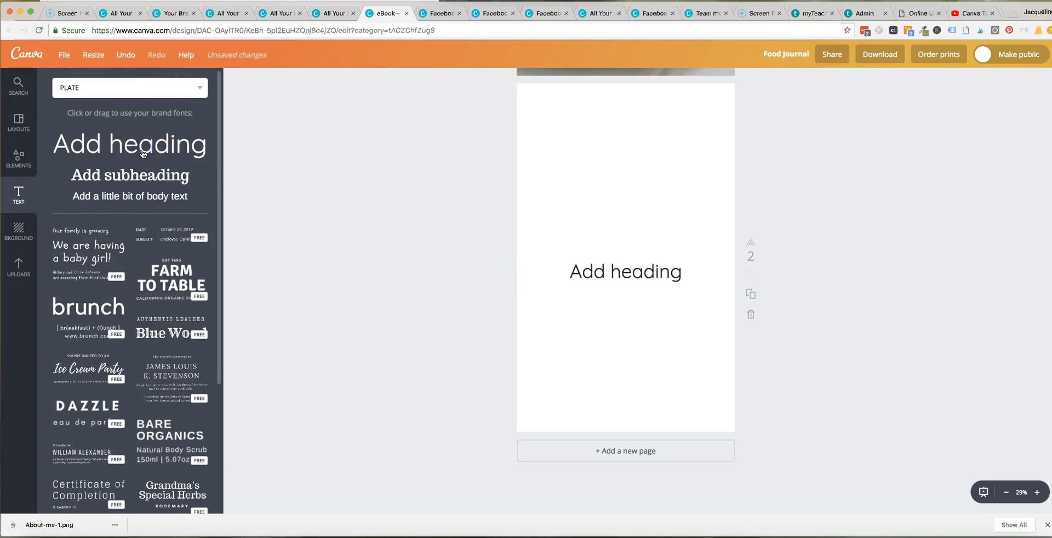
Move the heading to the top of the second page, keeping it horizontally centred.
{"action": "left_click", "coordinate": [627, 268]}
{"action": "left_click", "coordinate": [644, 253]}
{"action": "left_click_drag", "start_coordinate": [644, 253], "coordinate": [643, 100]}
{"action": "scroll", "coordinate": [698, 249], "scroll_direction": "up", "scroll_amount": 2}
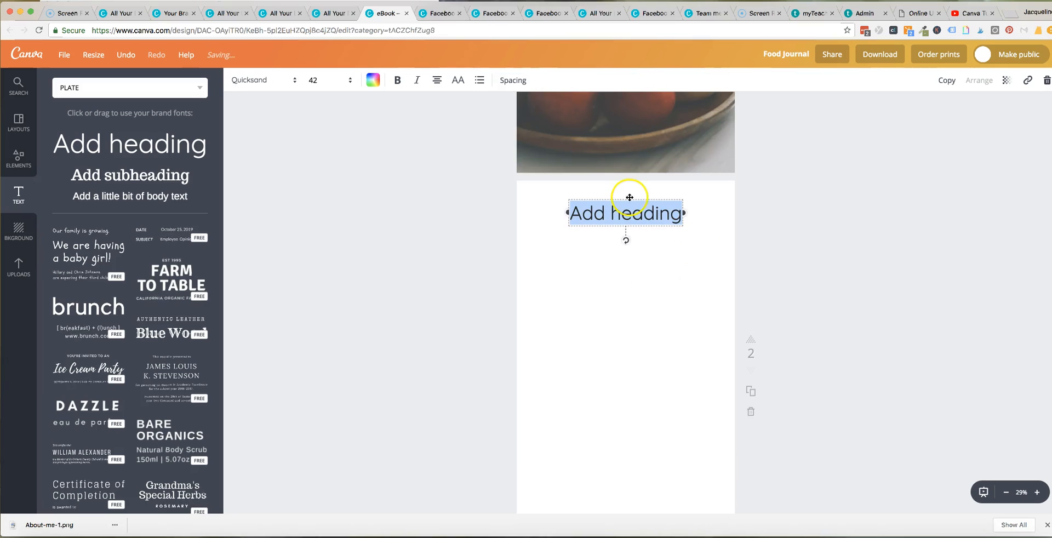
{"action": "left_click_drag", "start_coordinate": [634, 197], "coordinate": [636, 192]}
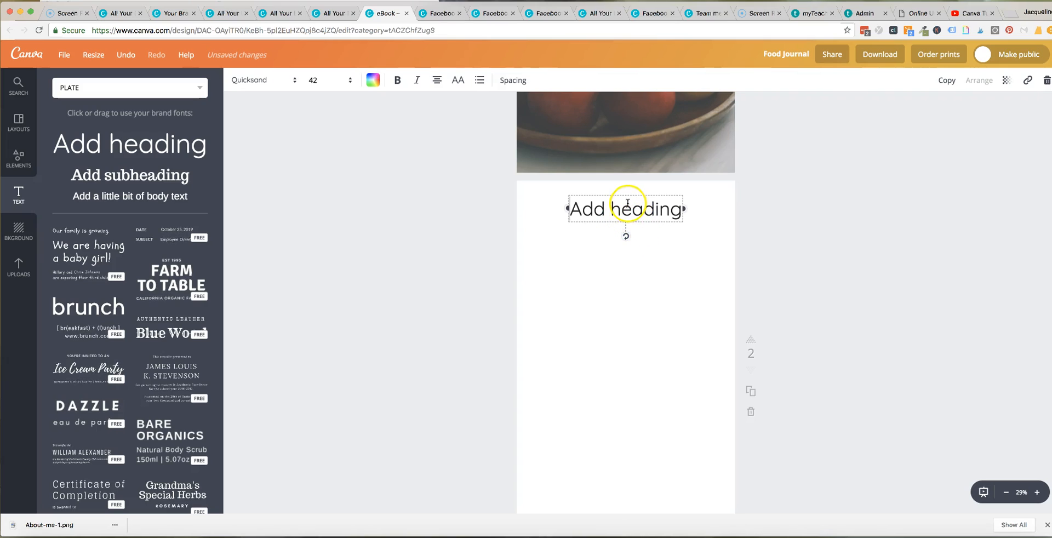
{"action": "mouse_move", "coordinate": [627, 192]}
{"action": "left_mouse_down"}
{"action": "mouse_move", "coordinate": [610, 189]}
{"action": "mouse_move", "coordinate": [628, 192]}
{"action": "left_mouse_up"}
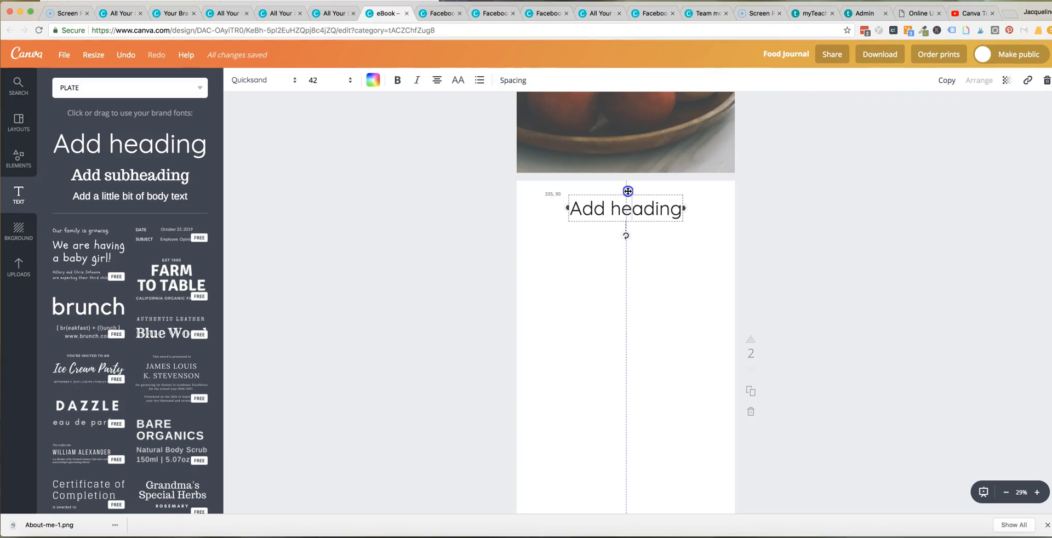
{"action": "left_click_drag", "start_coordinate": [628, 191], "coordinate": [628, 189]}
Replace the placeholder heading on the second page with "TEST 1" and deselect it.
{"action": "left_click", "coordinate": [653, 214]}
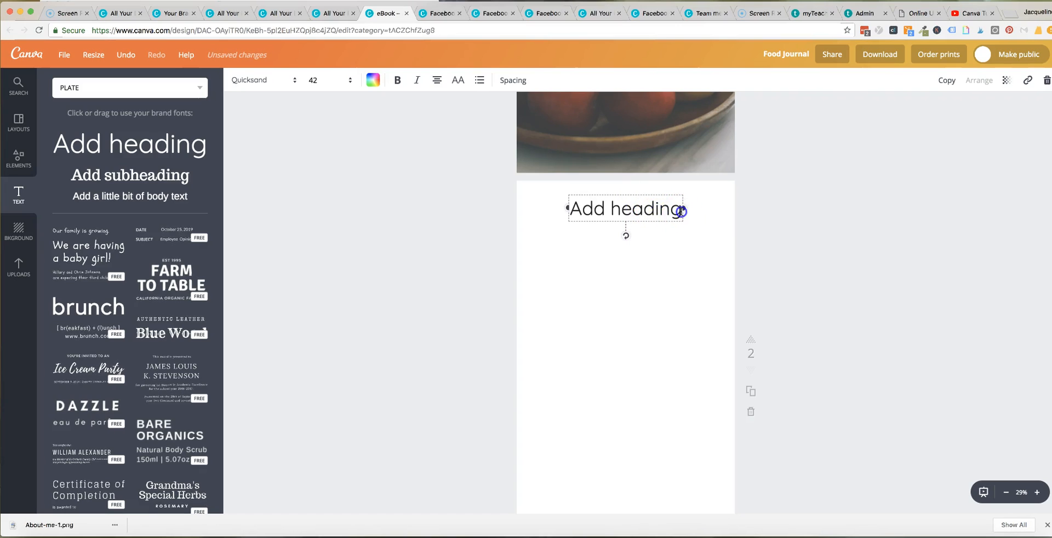
{"action": "left_click_drag", "start_coordinate": [679, 209], "coordinate": [581, 203]}
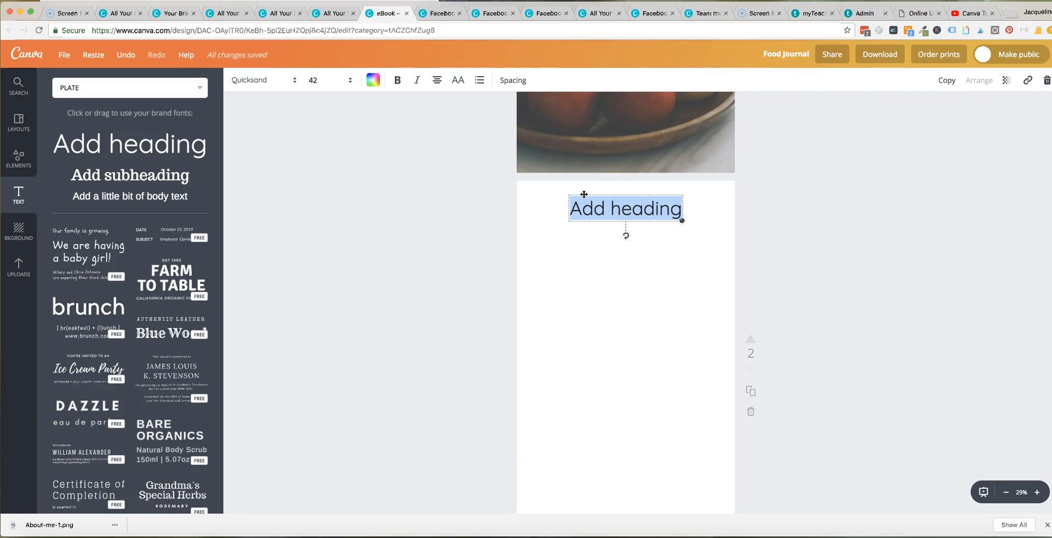
{"action": "type", "text": "TEST 1"}
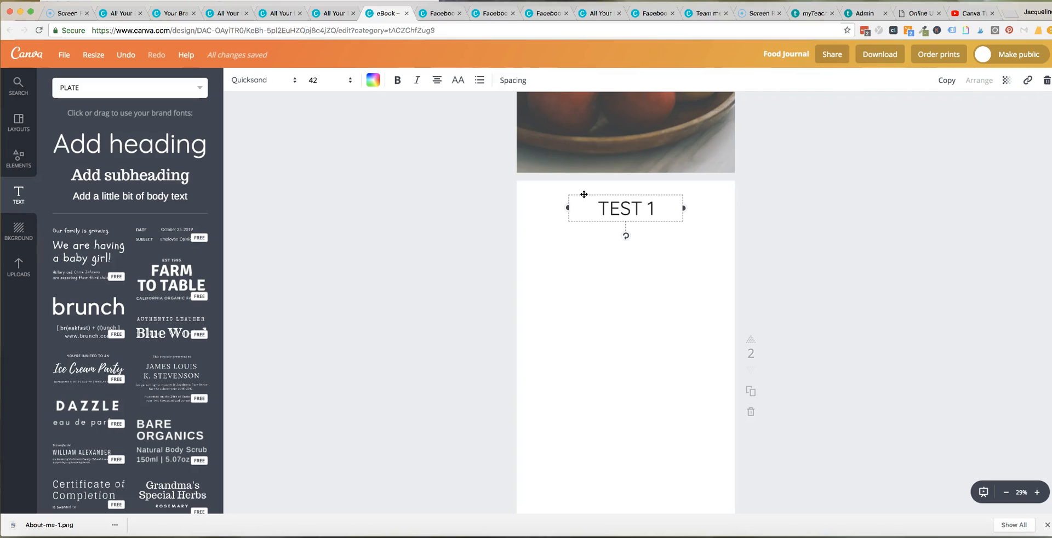
{"action": "left_click", "coordinate": [661, 337]}
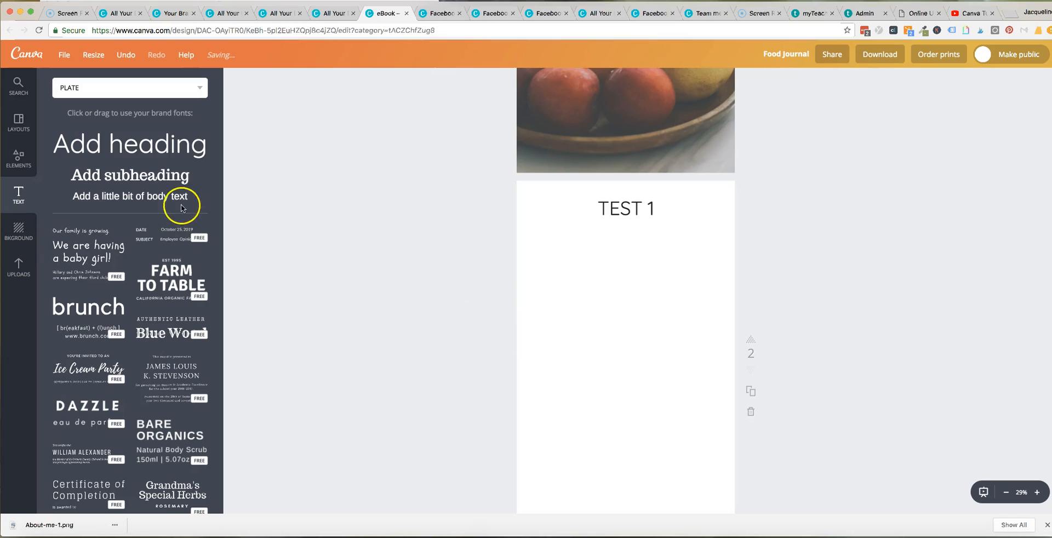
Add a body text box just beneath the TEST 1 heading and set its font size to 16.
{"action": "left_click", "coordinate": [137, 196]}
{"action": "left_click_drag", "start_coordinate": [642, 350], "coordinate": [609, 229]}
{"action": "left_click", "coordinate": [291, 81]}
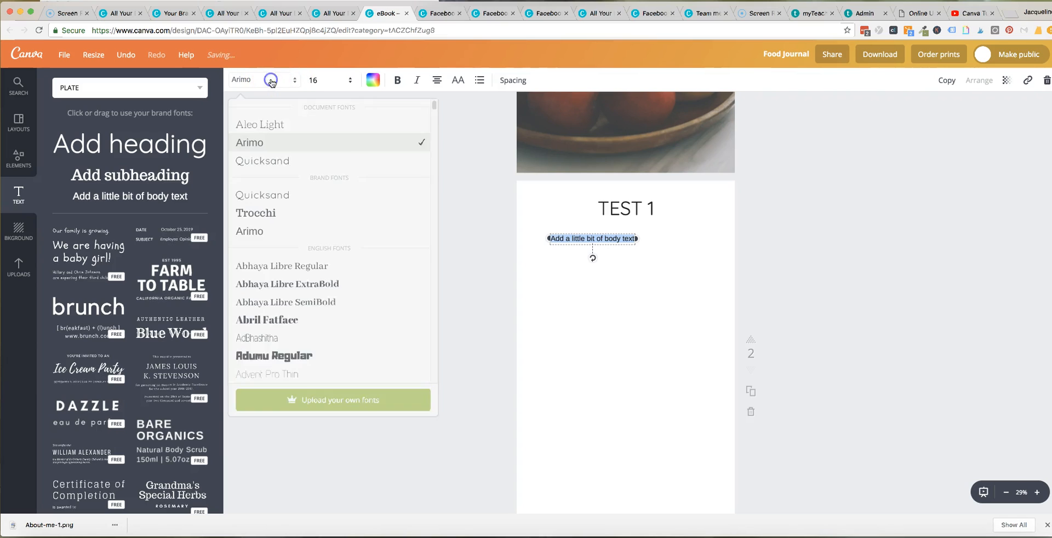
{"action": "left_click", "coordinate": [323, 80]}
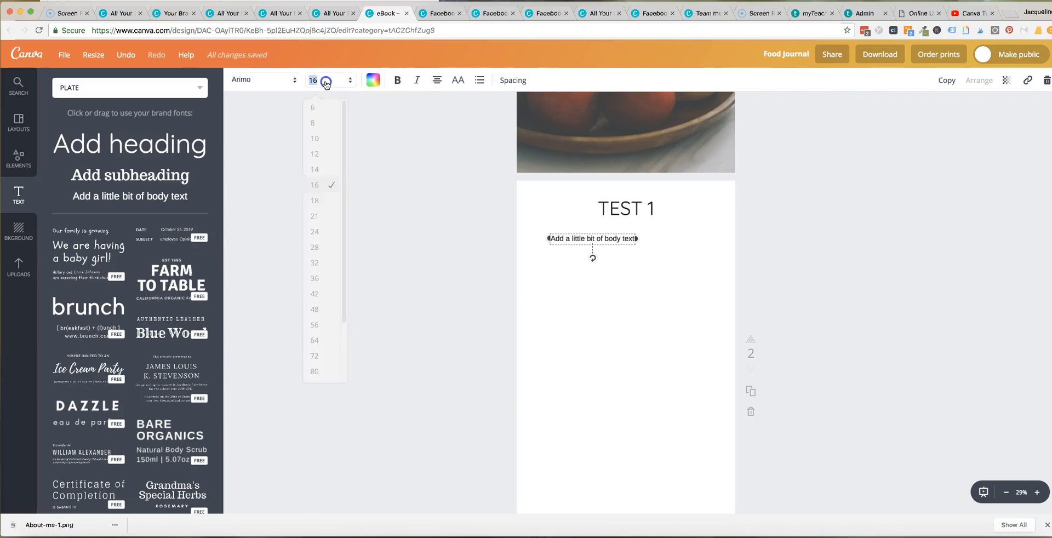
{"action": "left_click", "coordinate": [315, 182]}
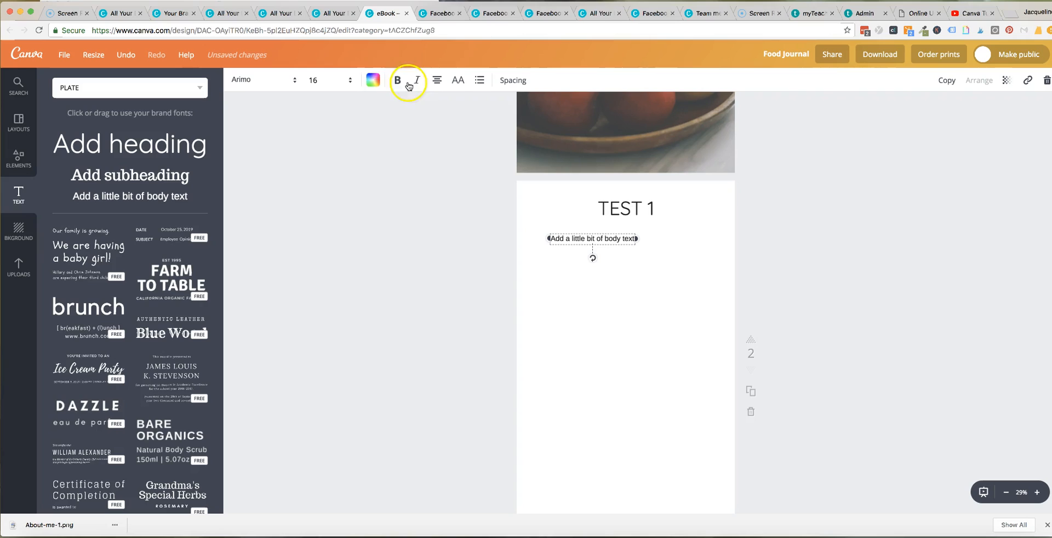
Colour the body text beneath the TEST 1 heading orange.
{"action": "left_click", "coordinate": [372, 80]}
{"action": "left_click", "coordinate": [385, 188]}
{"action": "scroll", "coordinate": [676, 303], "scroll_direction": "down", "scroll_amount": 2}
{"action": "scroll", "coordinate": [676, 305], "scroll_direction": "up", "scroll_amount": 3}
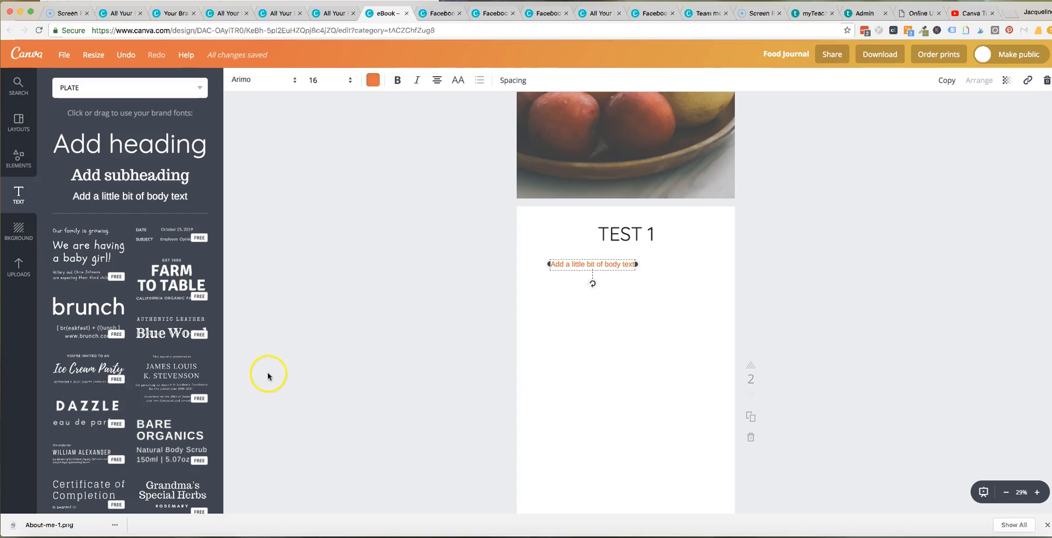
Add a rounded square outline shape from the Shapes elements to the second page.
{"action": "left_click", "coordinate": [19, 159]}
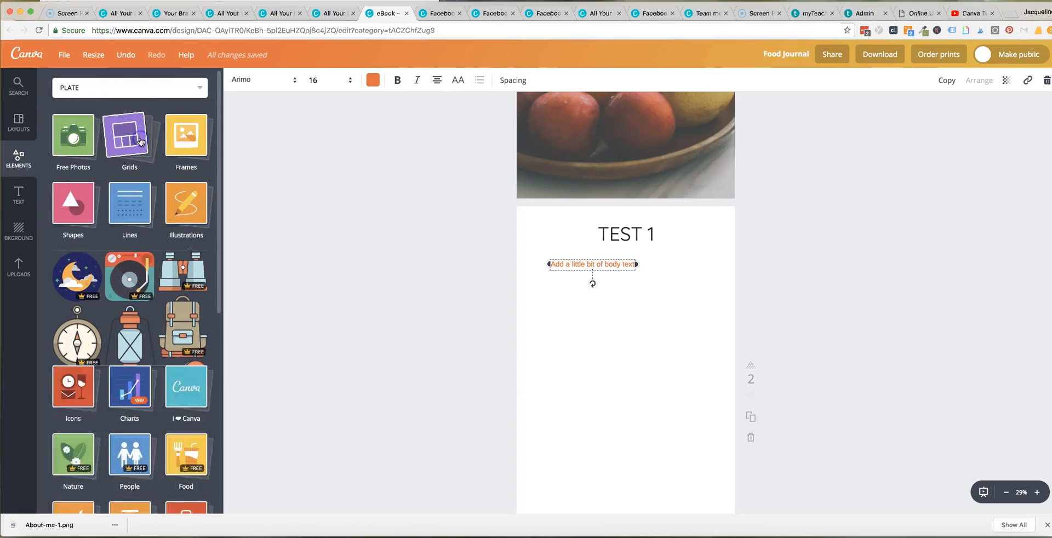
{"action": "left_click", "coordinate": [141, 142]}
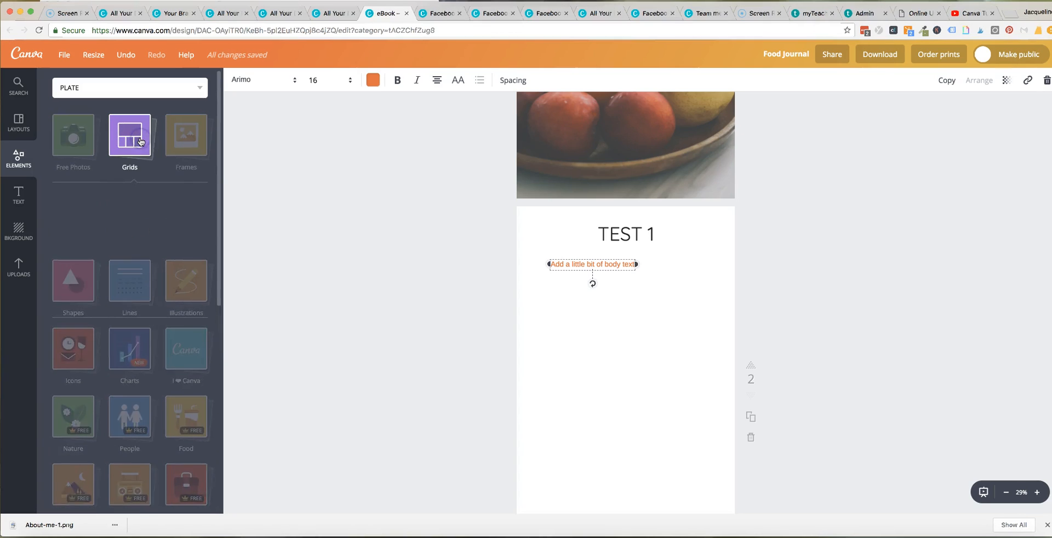
{"action": "left_click", "coordinate": [178, 140]}
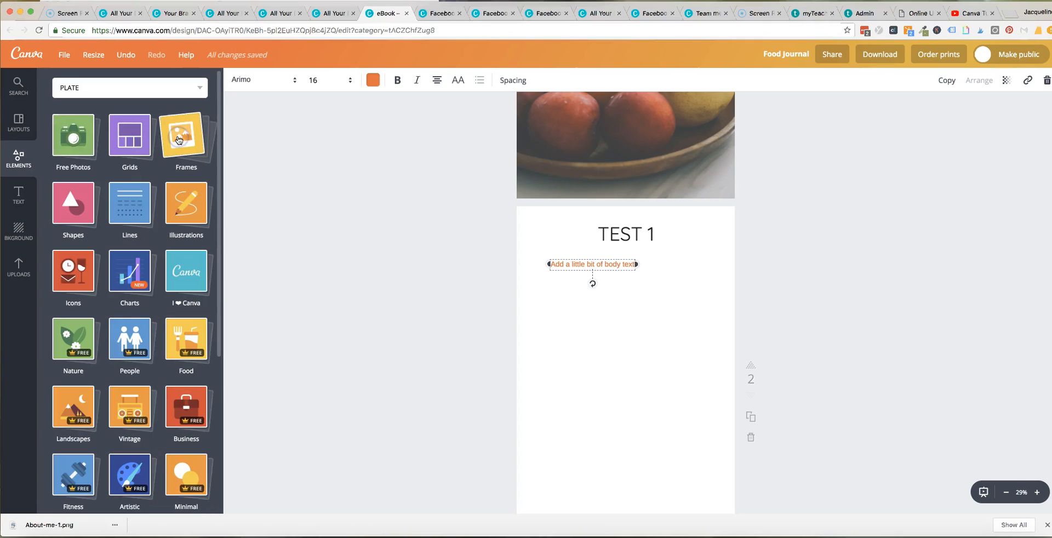
{"action": "left_click", "coordinate": [178, 140]}
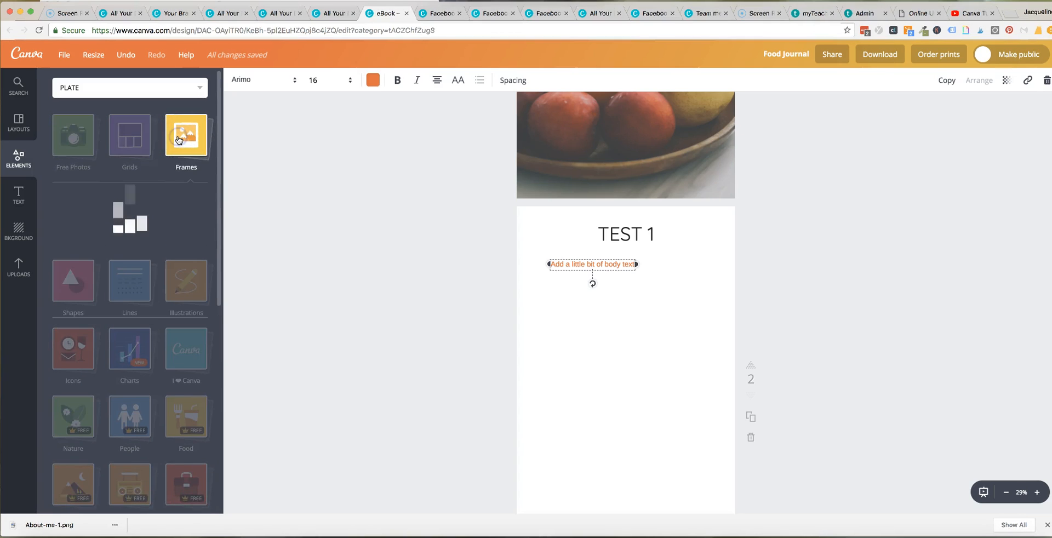
{"action": "left_click", "coordinate": [141, 143]}
{"action": "left_click", "coordinate": [76, 211]}
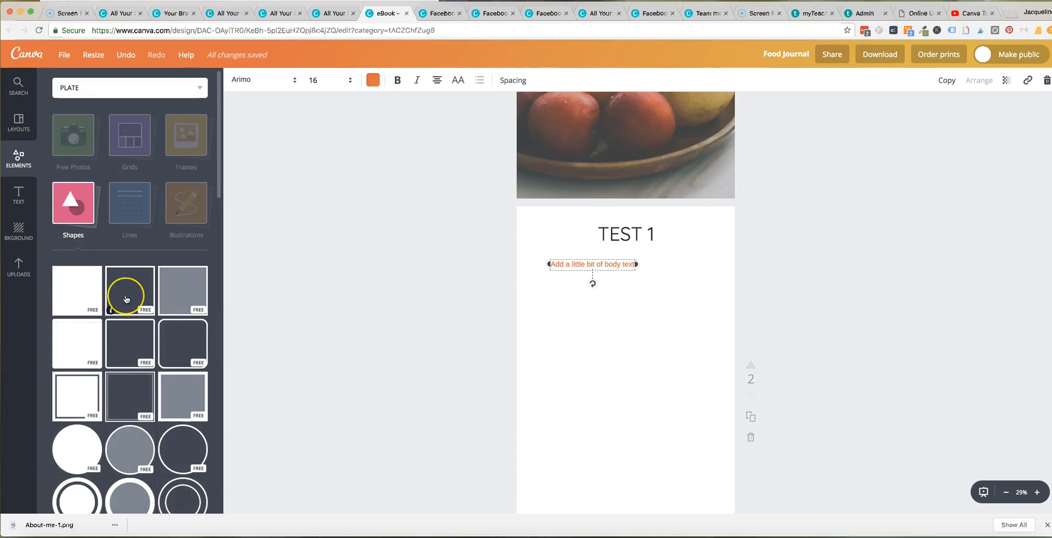
{"action": "scroll", "coordinate": [125, 299], "scroll_direction": "down", "scroll_amount": 2}
{"action": "scroll", "coordinate": [126, 299], "scroll_direction": "down", "scroll_amount": 1}
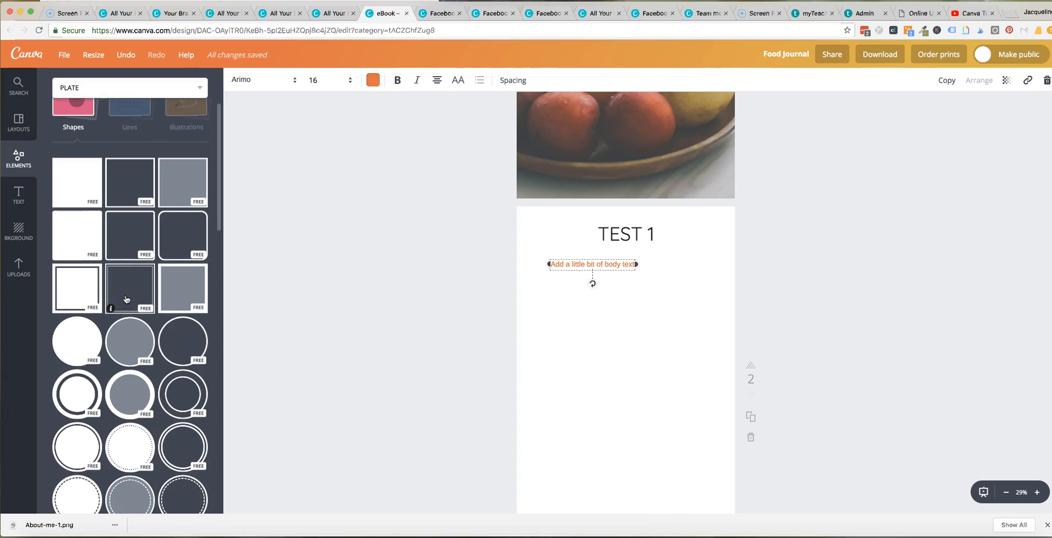
{"action": "left_click", "coordinate": [193, 229]}
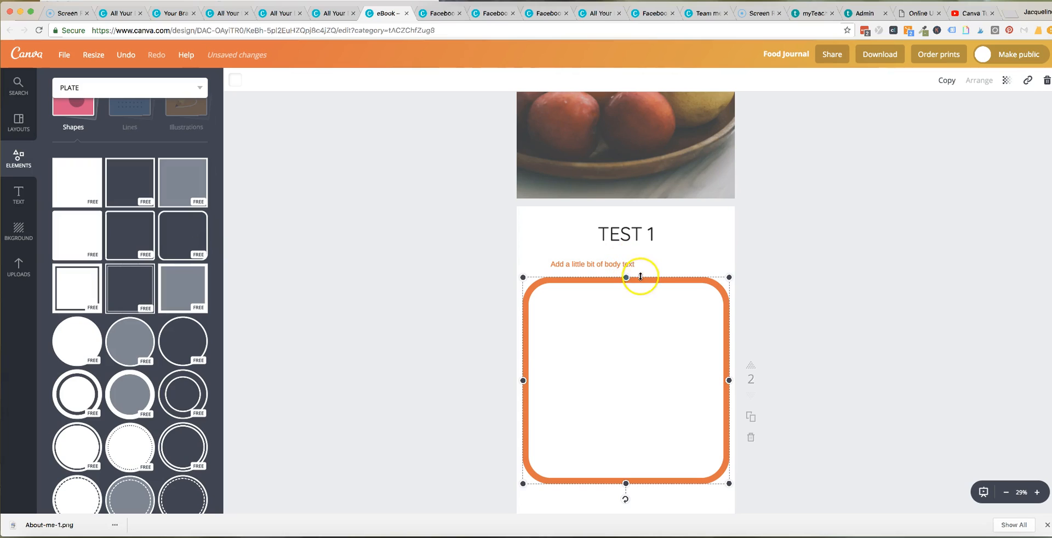
Move the outline frame up around the body text, narrow it slightly and extend its lower edge close to the page's bottom.
{"action": "left_click_drag", "start_coordinate": [650, 279], "coordinate": [650, 249]}
{"action": "left_click_drag", "start_coordinate": [728, 351], "coordinate": [723, 351]}
{"action": "left_click_drag", "start_coordinate": [524, 352], "coordinate": [528, 351]}
{"action": "scroll", "coordinate": [630, 450], "scroll_direction": "down", "scroll_amount": 3}
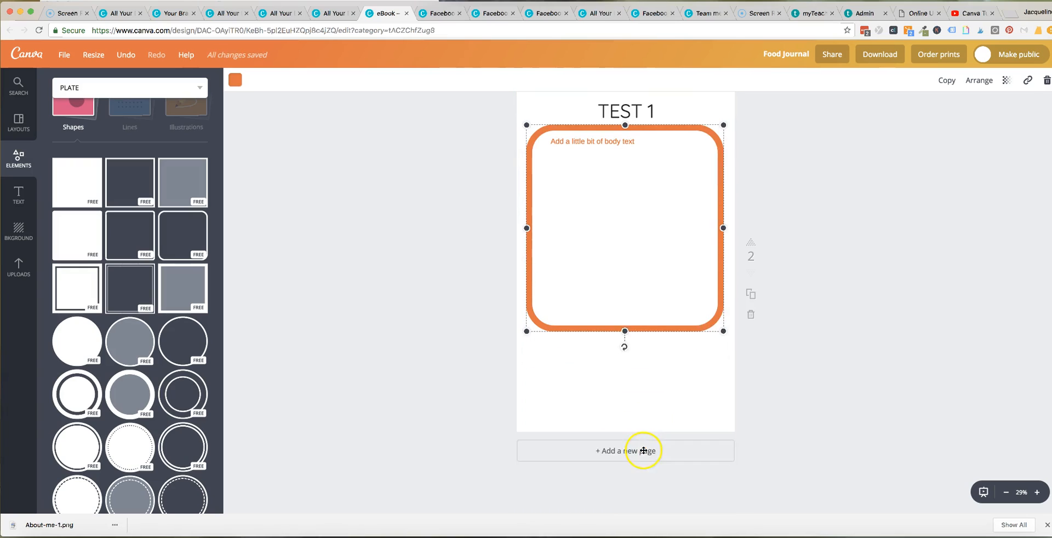
{"action": "left_click_drag", "start_coordinate": [624, 329], "coordinate": [624, 411]}
Recolour the rounded outline frame with the teal document colour.
{"action": "left_click", "coordinate": [235, 81]}
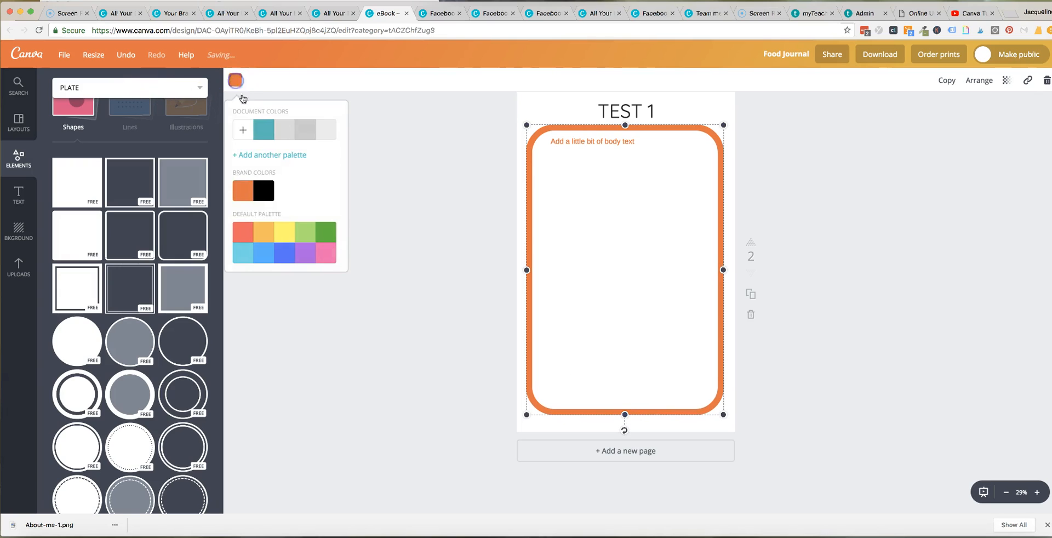
{"action": "left_click", "coordinate": [264, 191]}
{"action": "scroll", "coordinate": [942, 282], "scroll_direction": "up", "scroll_amount": 4}
{"action": "scroll", "coordinate": [942, 282], "scroll_direction": "down", "scroll_amount": 4}
{"action": "left_click", "coordinate": [263, 129]}
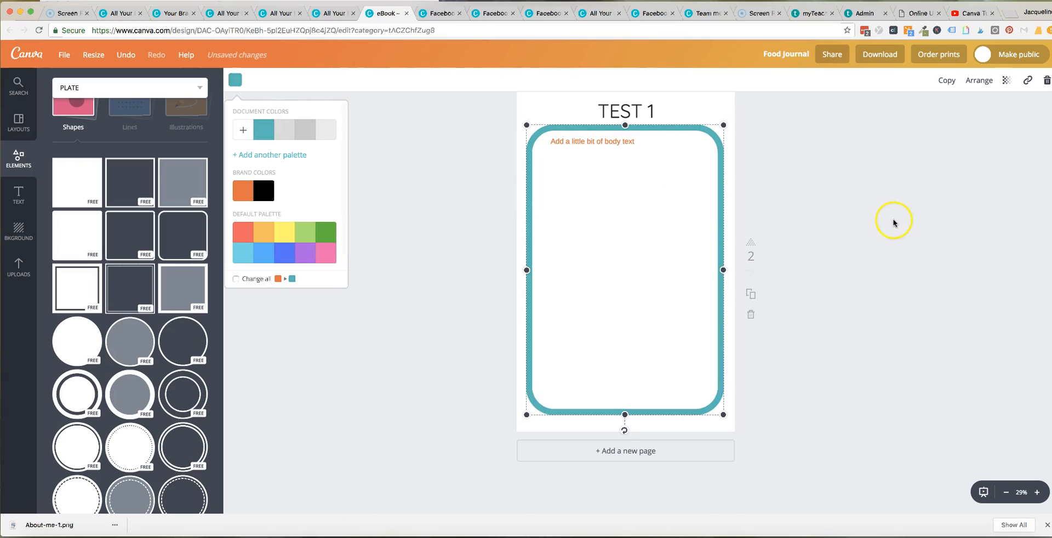
Nudge the TEST 1 heading and the teal frame slightly upwards on the second page and deselect them.
{"action": "scroll", "coordinate": [893, 222], "scroll_direction": "up", "scroll_amount": 3}
{"action": "left_click_drag", "start_coordinate": [623, 202], "coordinate": [611, 234]}
{"action": "left_click", "coordinate": [591, 238]}
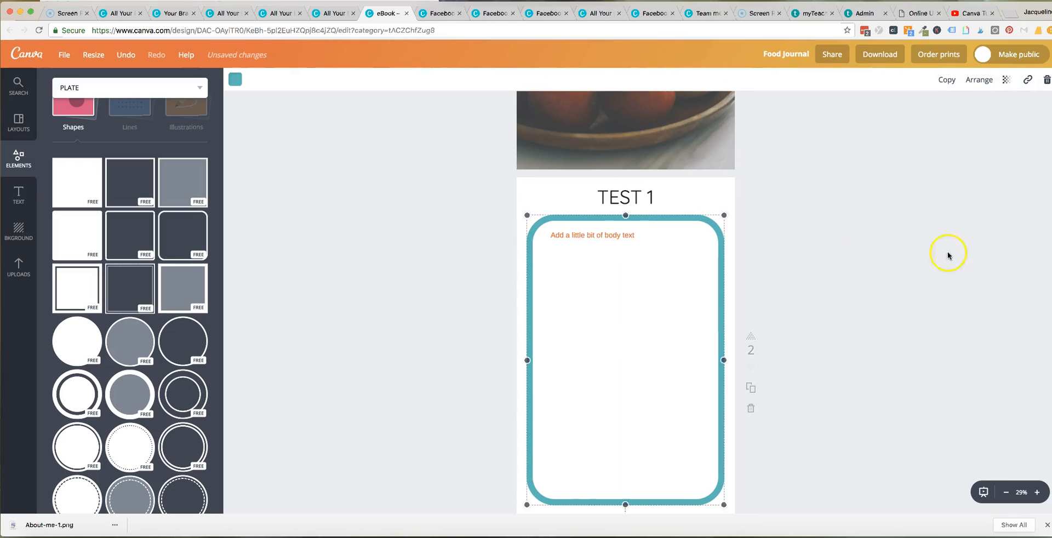
{"action": "scroll", "coordinate": [931, 252], "scroll_direction": "down", "scroll_amount": 2}
{"action": "left_click", "coordinate": [480, 274]}
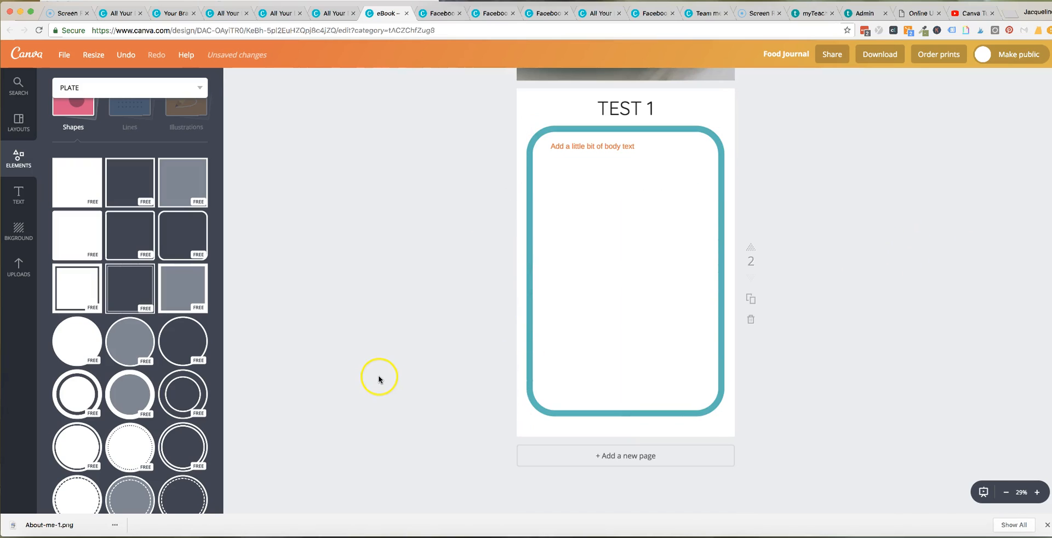
{"action": "scroll", "coordinate": [392, 354], "scroll_direction": "up", "scroll_amount": 2}
{"action": "scroll", "coordinate": [370, 367], "scroll_direction": "down", "scroll_amount": 2}
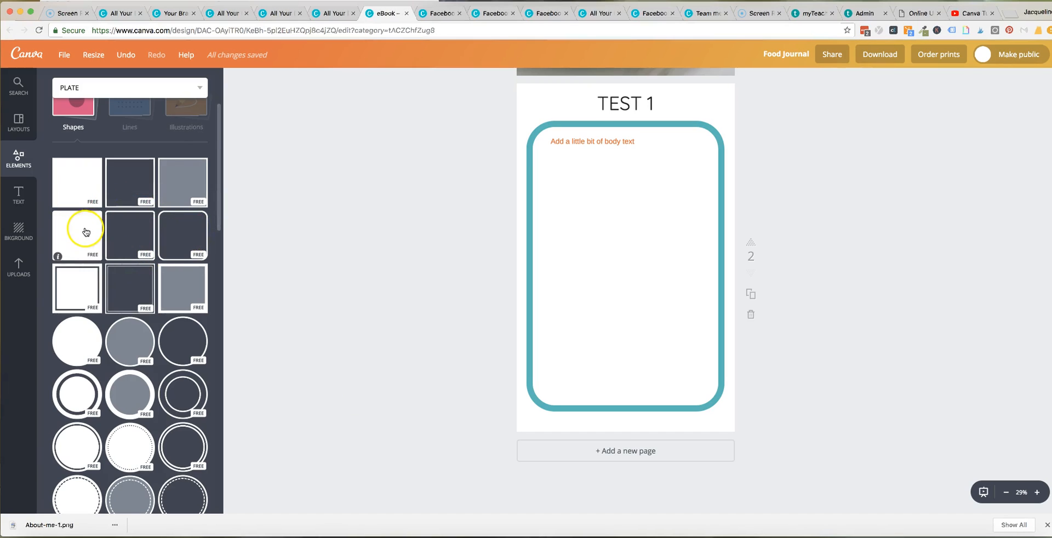
Add a filled square with slightly rounded corners to the second page and colour it teal.
{"action": "left_click", "coordinate": [85, 230]}
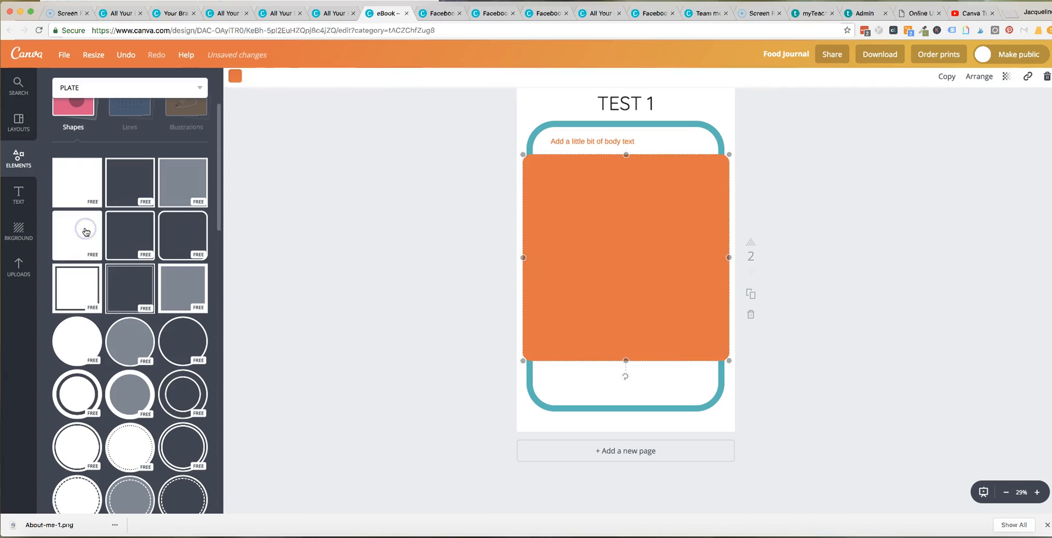
{"action": "left_click", "coordinate": [235, 82]}
{"action": "left_click", "coordinate": [263, 130]}
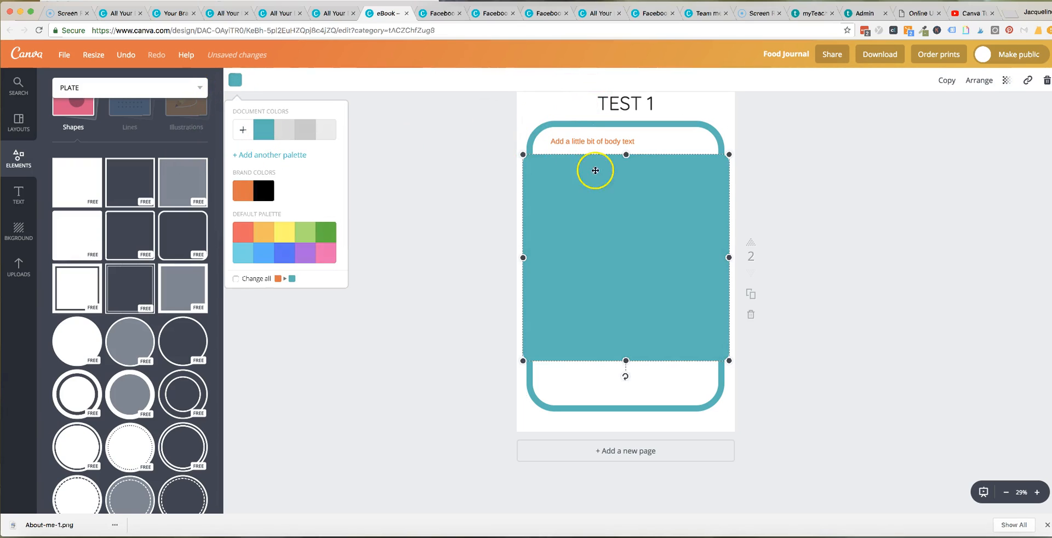
Flatten the filled teal shape into a thin strip along the bottom edge of the second page.
{"action": "left_click_drag", "start_coordinate": [623, 155], "coordinate": [628, 428]}
{"action": "left_click", "coordinate": [627, 398]}
{"action": "left_click", "coordinate": [627, 405]}
Shrink the teal outline frame slightly so it sits clear above the footer strip and stays centred on the page.
{"action": "left_click_drag", "start_coordinate": [613, 380], "coordinate": [612, 375]}
{"action": "left_click", "coordinate": [697, 379]}
{"action": "left_click_drag", "start_coordinate": [723, 405], "coordinate": [718, 397]}
{"action": "left_click", "coordinate": [713, 339]}
{"action": "left_click_drag", "start_coordinate": [713, 339], "coordinate": [718, 344]}
Stretch the teal footer strip past both side edges of the page so it spans the full width.
{"action": "left_click", "coordinate": [662, 425]}
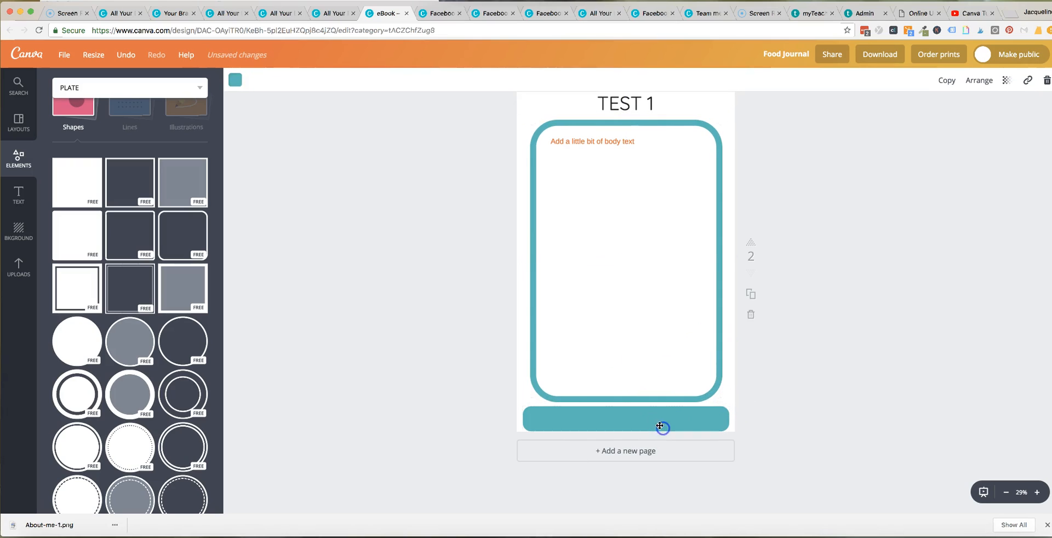
{"action": "left_click_drag", "start_coordinate": [520, 420], "coordinate": [511, 419]}
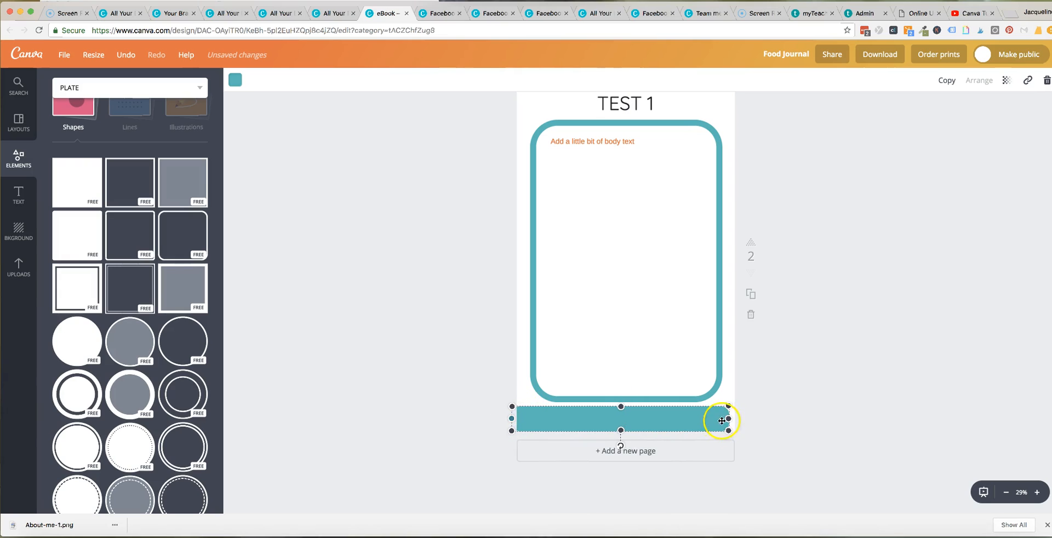
{"action": "left_click_drag", "start_coordinate": [746, 423], "coordinate": [745, 420]}
{"action": "left_click", "coordinate": [322, 309]}
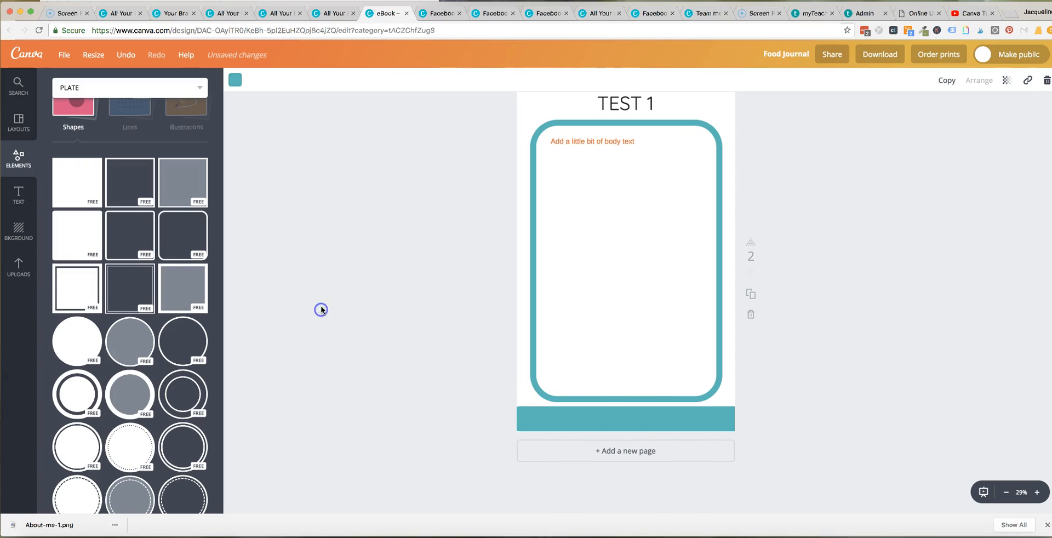
Add a body text box, colour it white and place it near the middle of the teal footer strip.
{"action": "left_click", "coordinate": [14, 201]}
{"action": "left_click", "coordinate": [106, 196]}
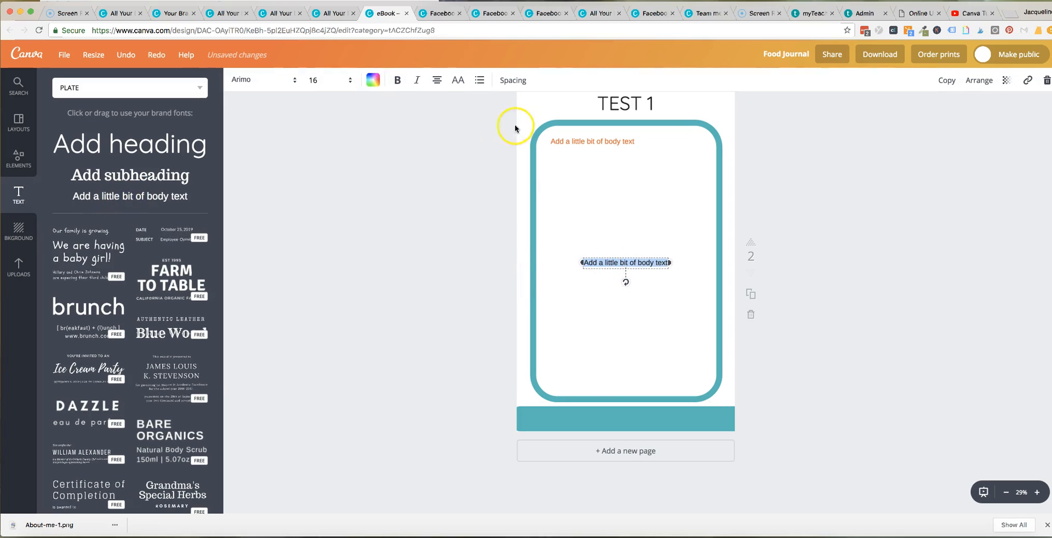
{"action": "left_click", "coordinate": [373, 81]}
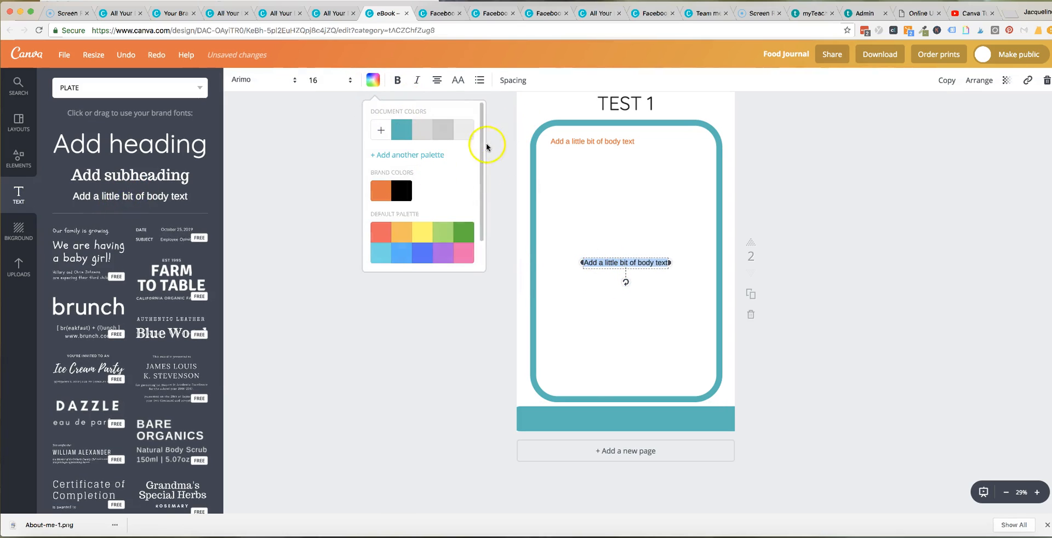
{"action": "scroll", "coordinate": [458, 175], "scroll_direction": "down", "scroll_amount": 1}
{"action": "left_click", "coordinate": [464, 251]}
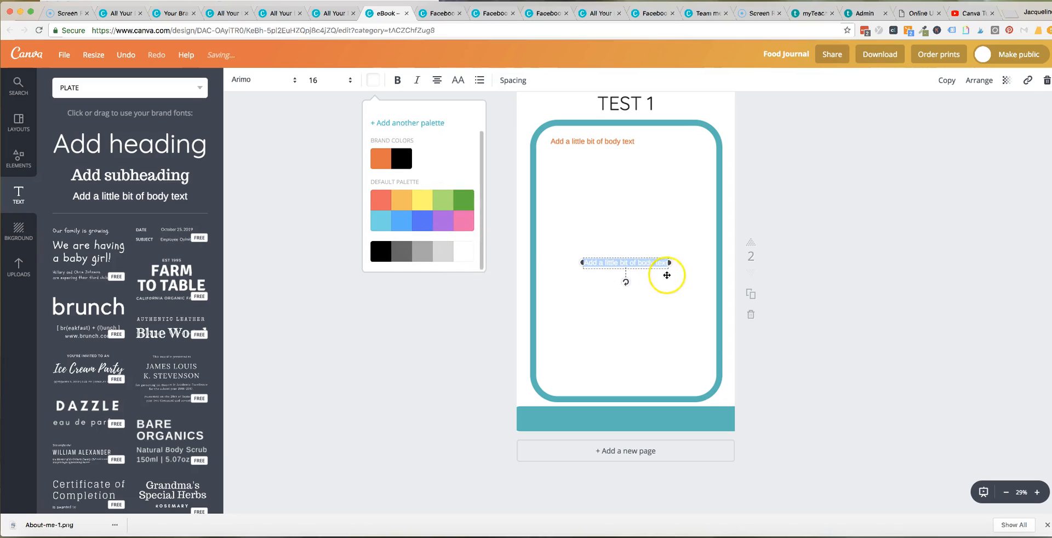
{"action": "left_click_drag", "start_coordinate": [655, 254], "coordinate": [663, 411]}
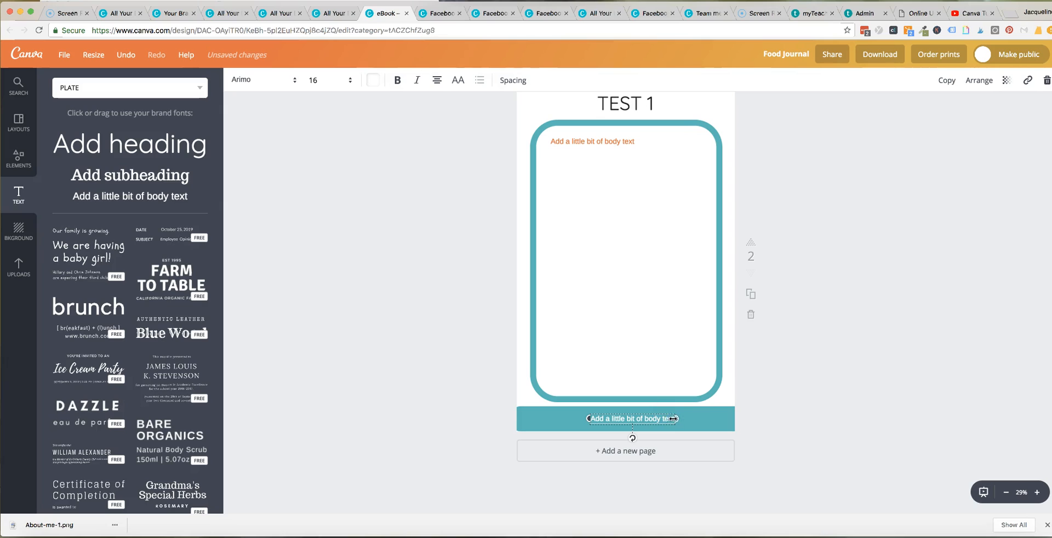
{"action": "left_click_drag", "start_coordinate": [675, 418], "coordinate": [659, 419]}
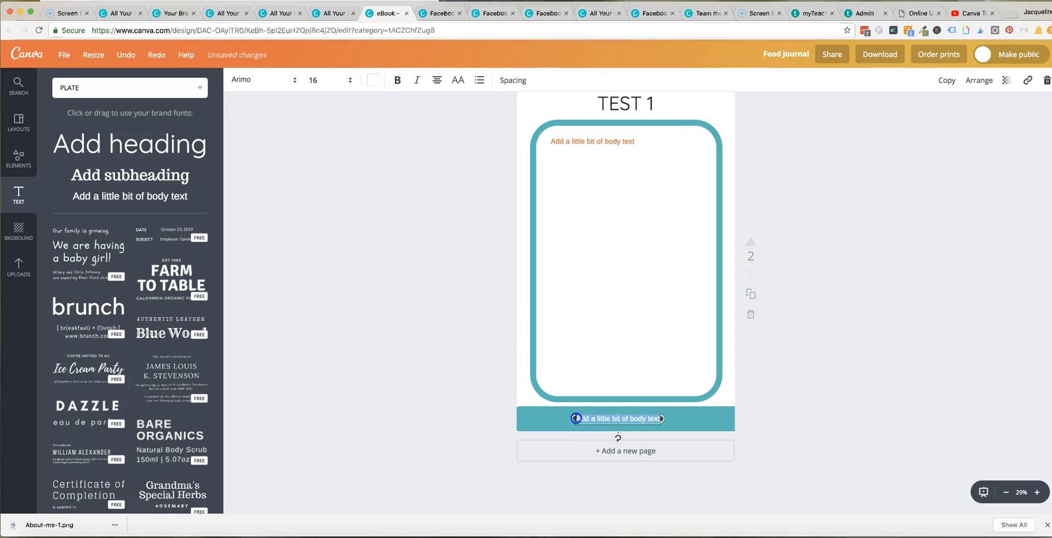
{"action": "left_click", "coordinate": [635, 419]}
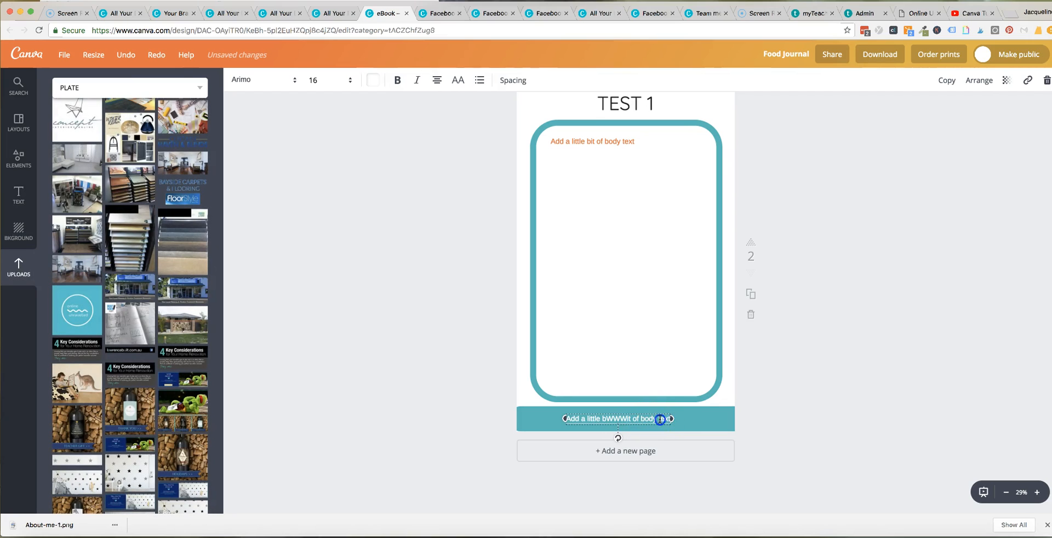
{"action": "left_click_drag", "start_coordinate": [668, 420], "coordinate": [598, 420]}
{"action": "type", "text": "Wt"}
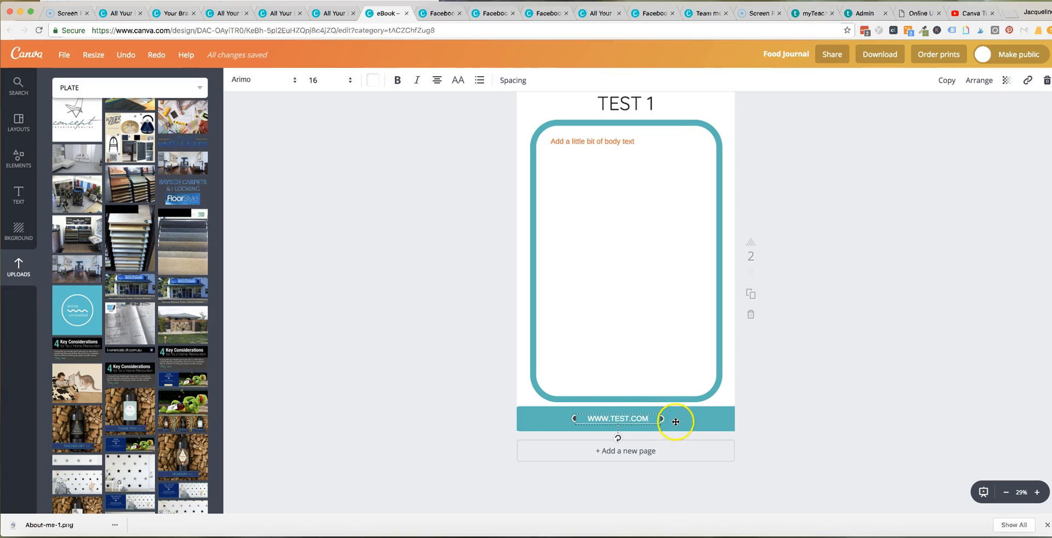
{"action": "left_click", "coordinate": [676, 422]}
Add the teal circular logo from the uploaded images and scale it down to fit the left end of the footer strip.
{"action": "left_click", "coordinate": [20, 194]}
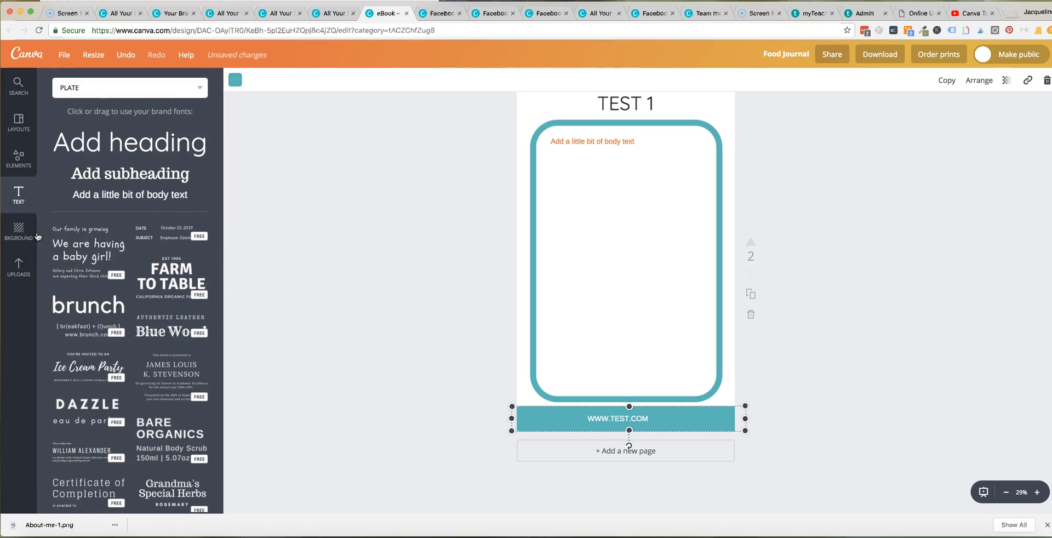
{"action": "left_click", "coordinate": [19, 267]}
{"action": "left_click", "coordinate": [85, 313]}
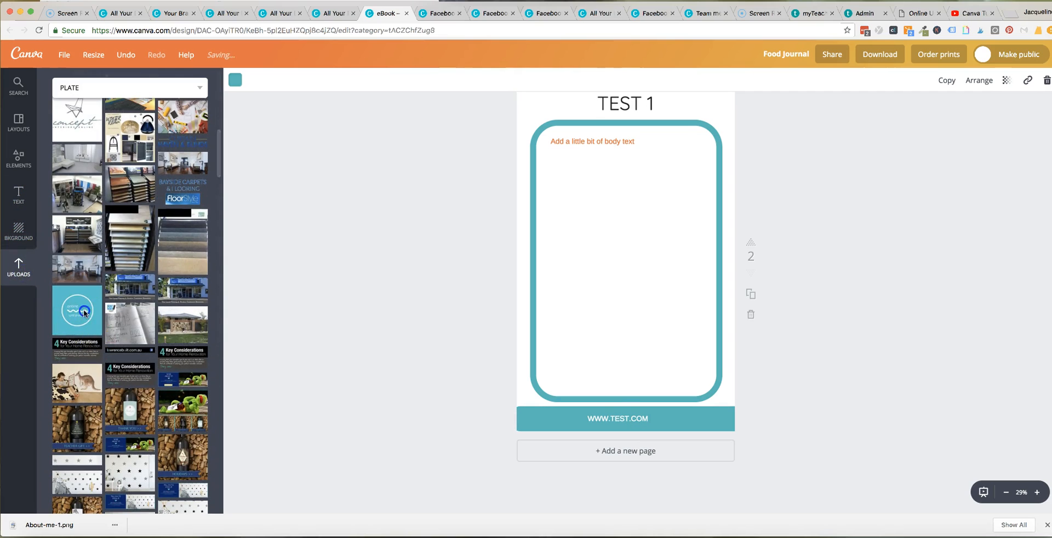
{"action": "left_click_drag", "start_coordinate": [625, 277], "coordinate": [537, 421]}
{"action": "left_click", "coordinate": [606, 415]}
{"action": "left_click", "coordinate": [547, 419]}
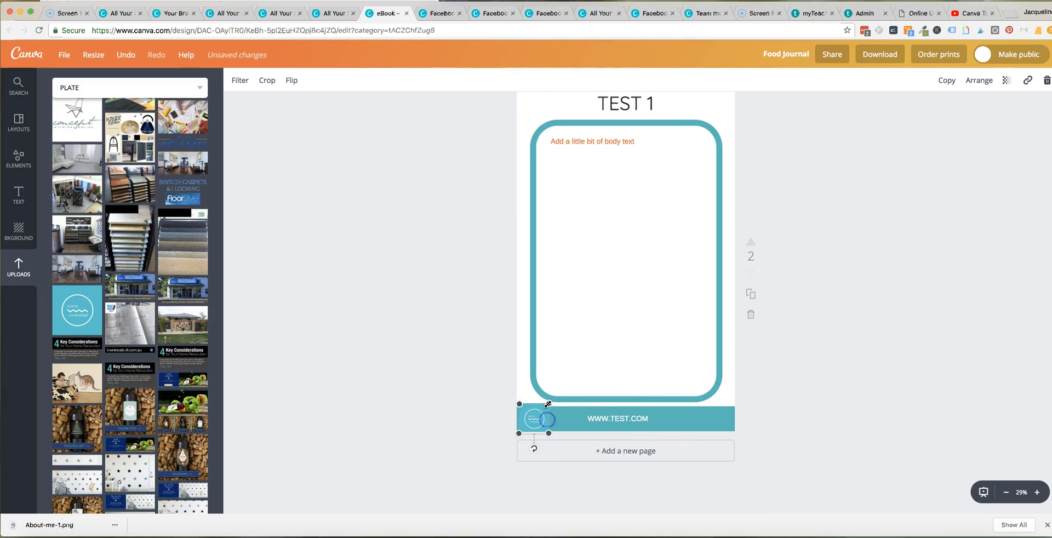
{"action": "left_click_drag", "start_coordinate": [546, 406], "coordinate": [545, 409]}
{"action": "left_click", "coordinate": [794, 442]}
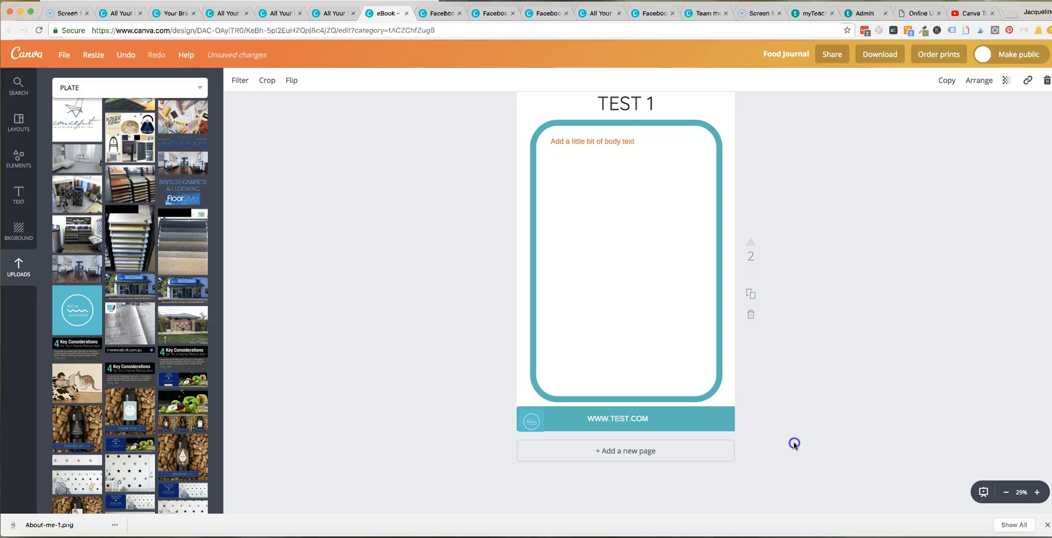
{"action": "left_click", "coordinate": [608, 416]}
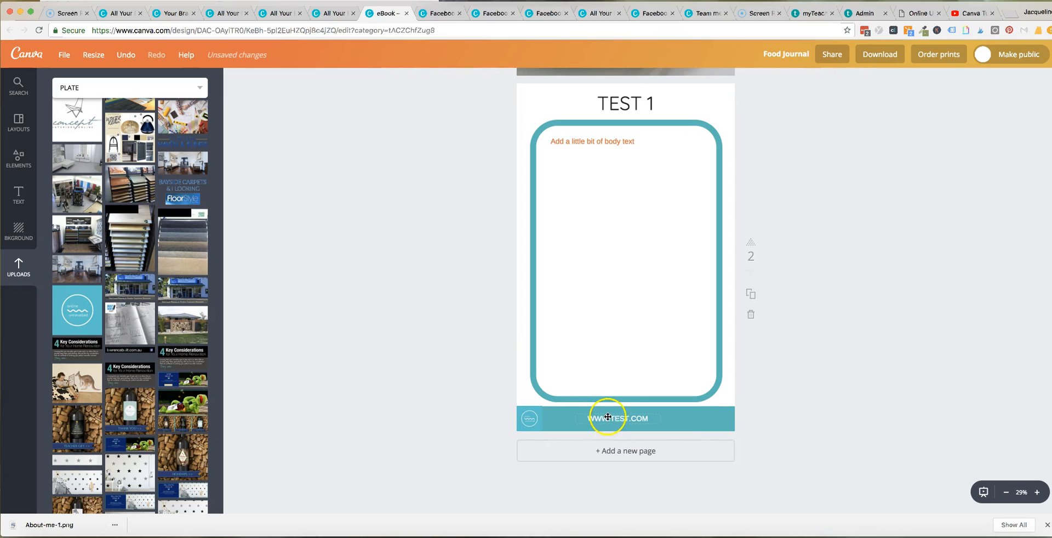
{"action": "left_click", "coordinate": [21, 193]}
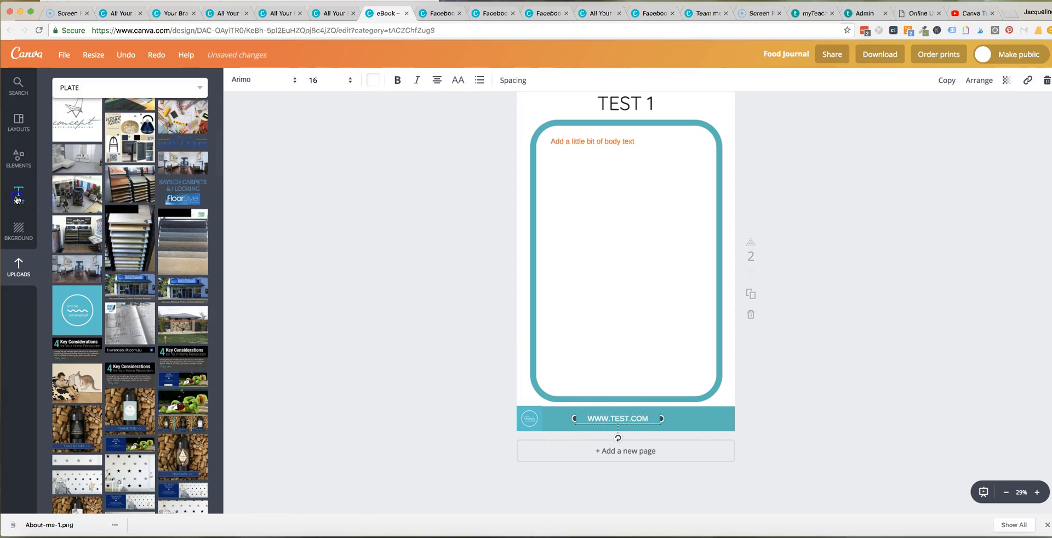
{"action": "left_click", "coordinate": [164, 196]}
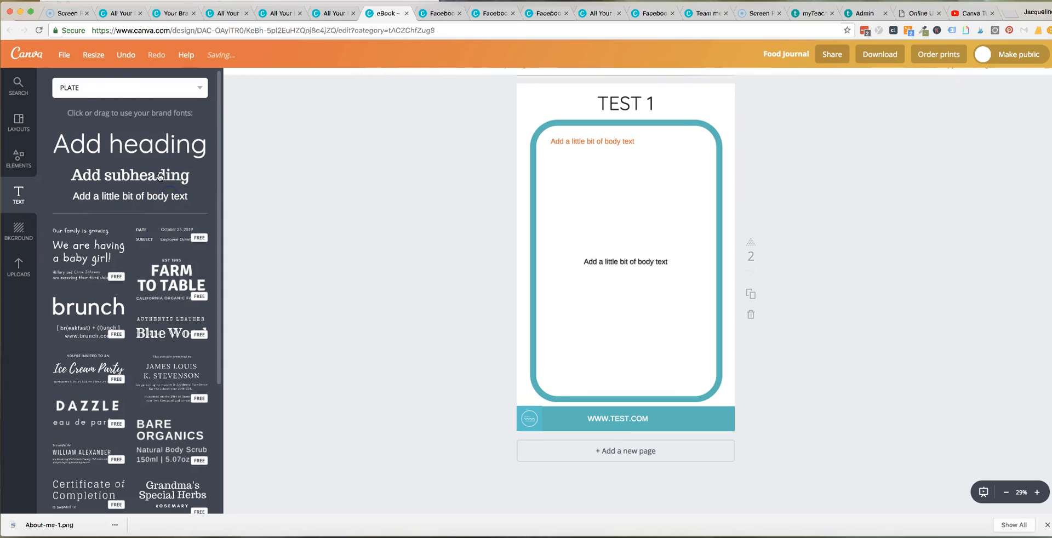
{"action": "key", "text": "BackSpace"}
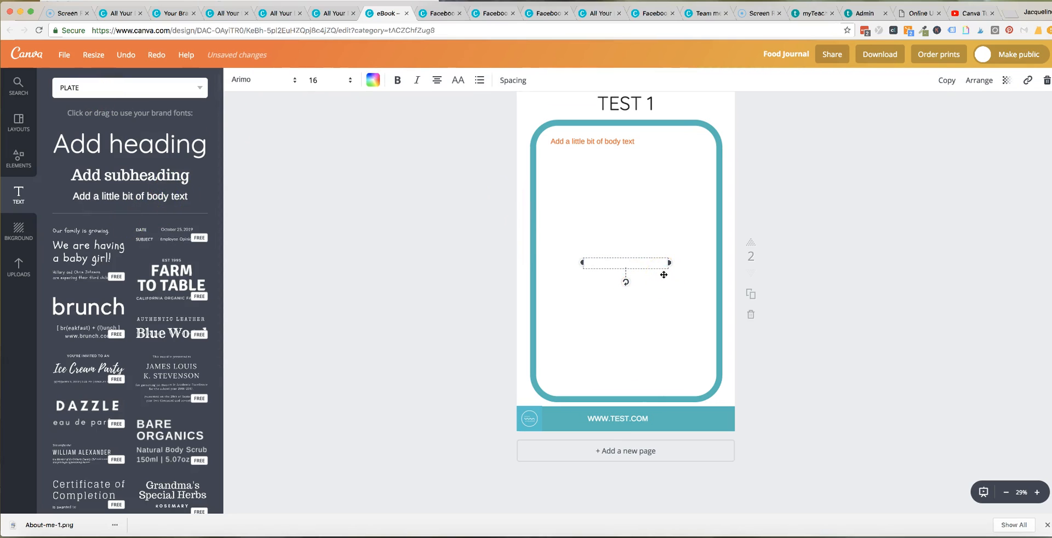
{"action": "left_click", "coordinate": [985, 360]}
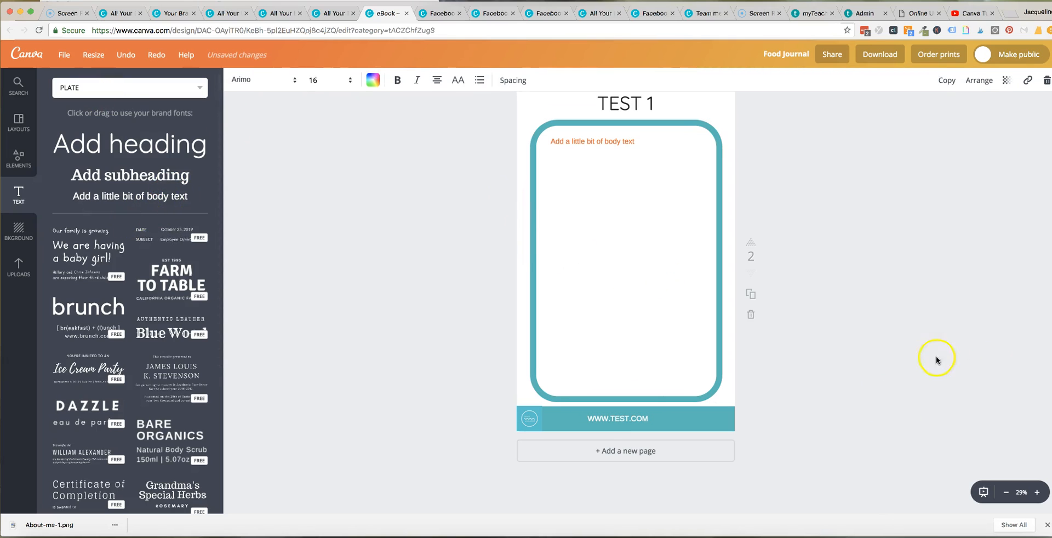
Search all graphics for "1" and add the green circle with the white number 1 to the page.
{"action": "double_click", "coordinate": [83, 86]}
{"action": "type", "text": "1"}
{"action": "key", "text": "Return"}
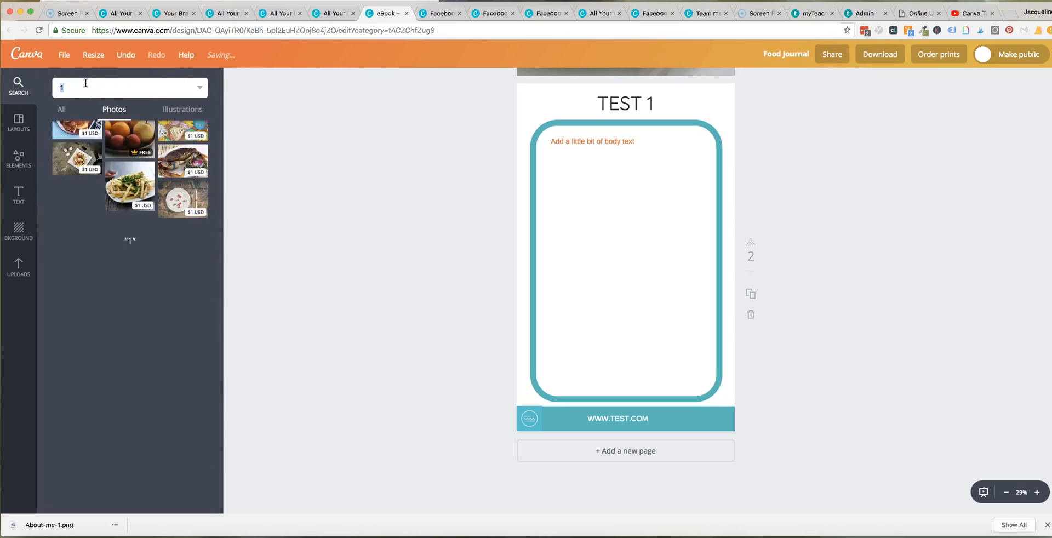
{"action": "left_click_drag", "start_coordinate": [94, 81], "coordinate": [78, 82]}
{"action": "left_click", "coordinate": [63, 110]}
{"action": "double_click", "coordinate": [77, 89]}
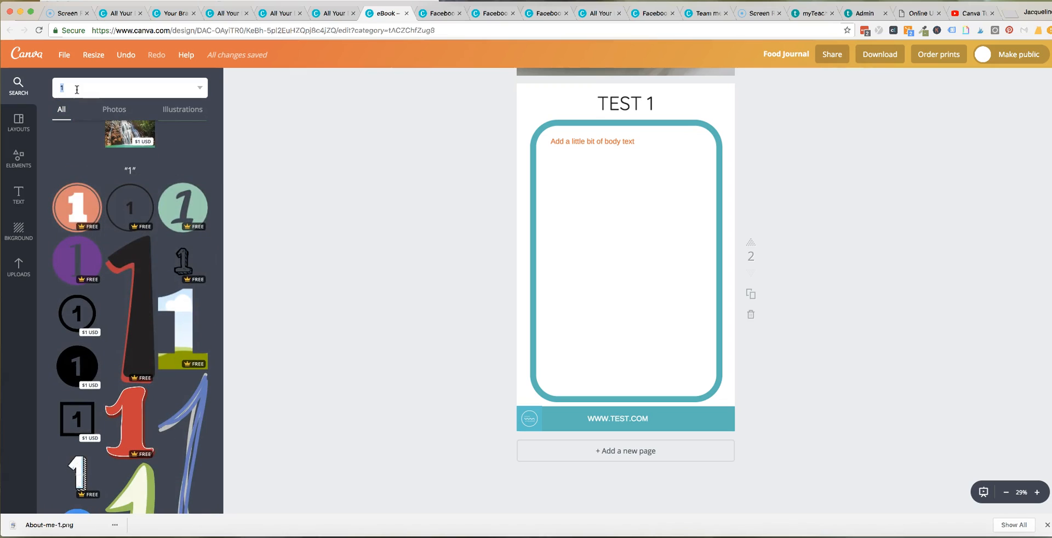
{"action": "left_click", "coordinate": [197, 220]}
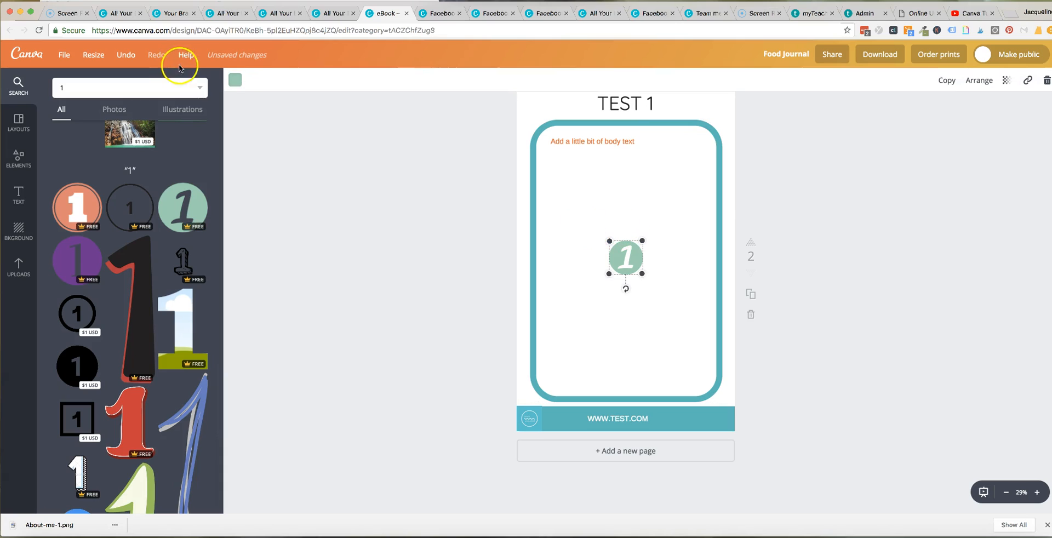
Recolour the number 1 circle black and shrink it to fit the right end of the teal footer strip.
{"action": "left_click", "coordinate": [235, 80]}
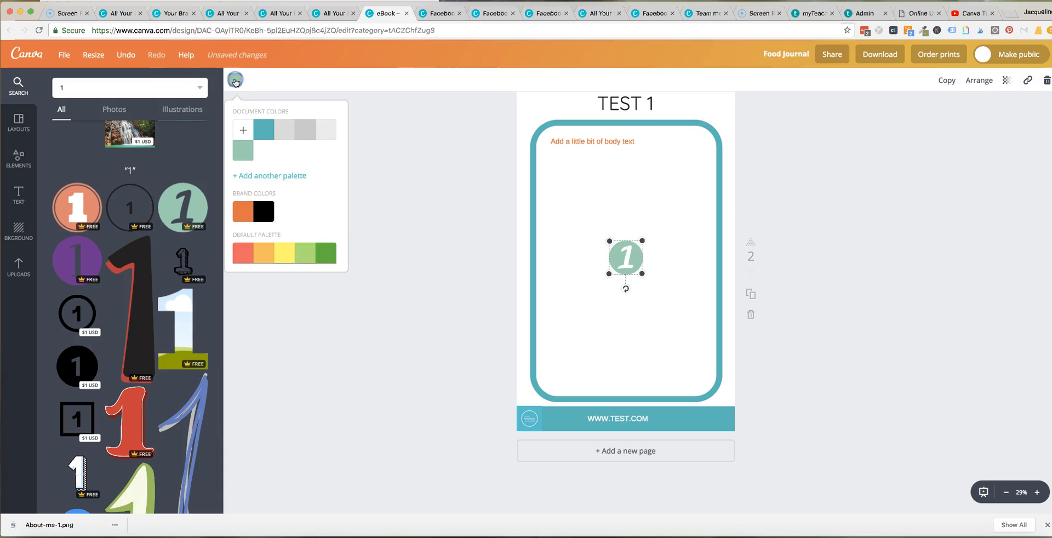
{"action": "left_click", "coordinate": [264, 210]}
{"action": "left_click_drag", "start_coordinate": [645, 276], "coordinate": [709, 418]}
{"action": "left_click", "coordinate": [789, 366]}
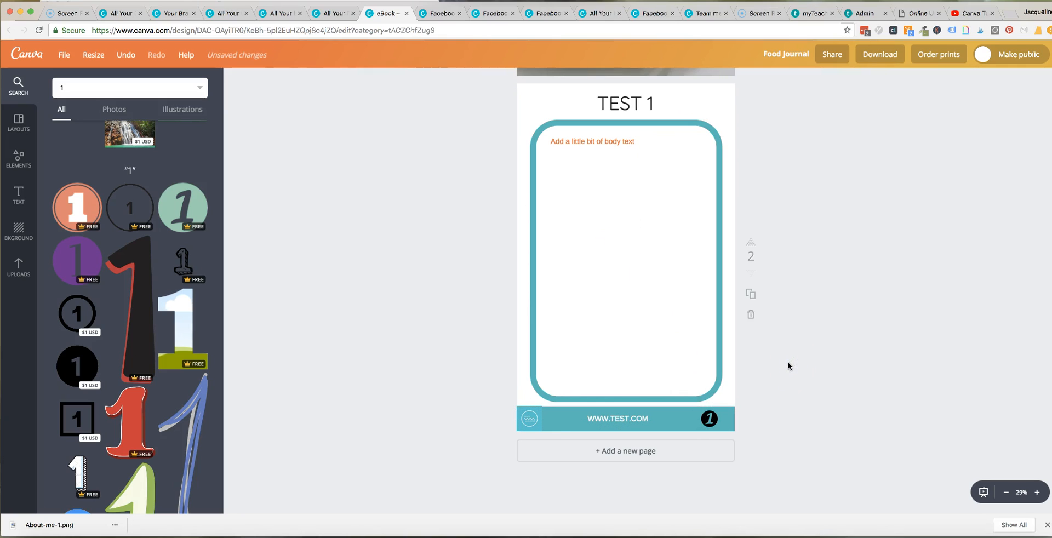
Duplicate the TEST 1 page with its frame, body text and footer.
{"action": "scroll", "coordinate": [788, 366], "scroll_direction": "up", "scroll_amount": 1}
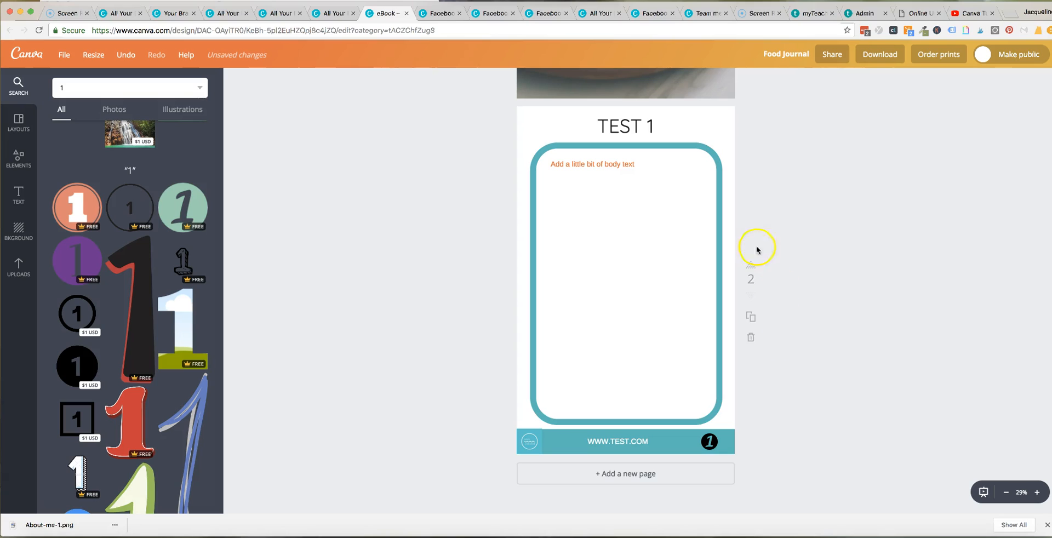
{"action": "left_click", "coordinate": [624, 125]}
{"action": "left_click", "coordinate": [876, 301]}
{"action": "left_click", "coordinate": [750, 318]}
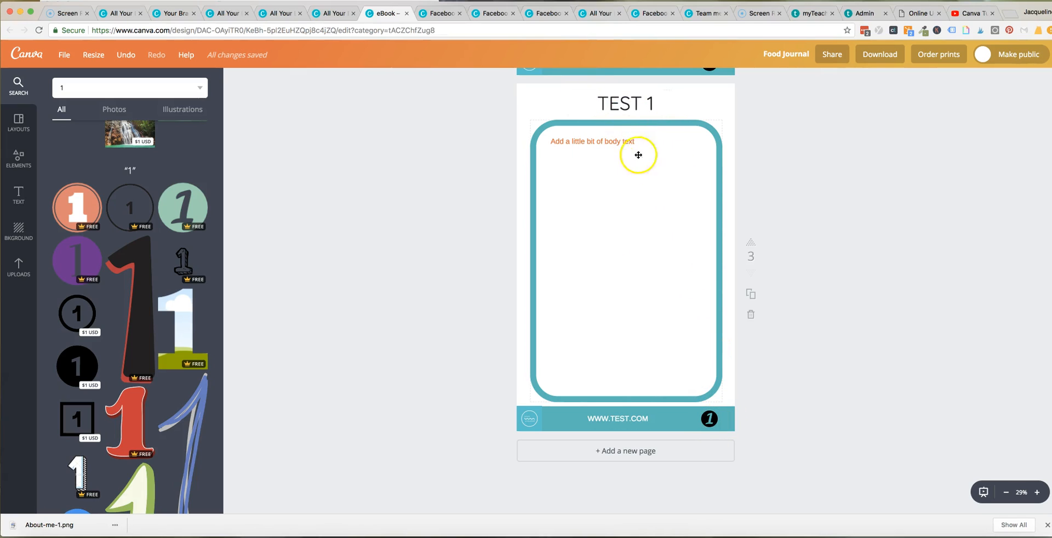
{"action": "left_click", "coordinate": [696, 157]}
{"action": "left_click", "coordinate": [769, 186]}
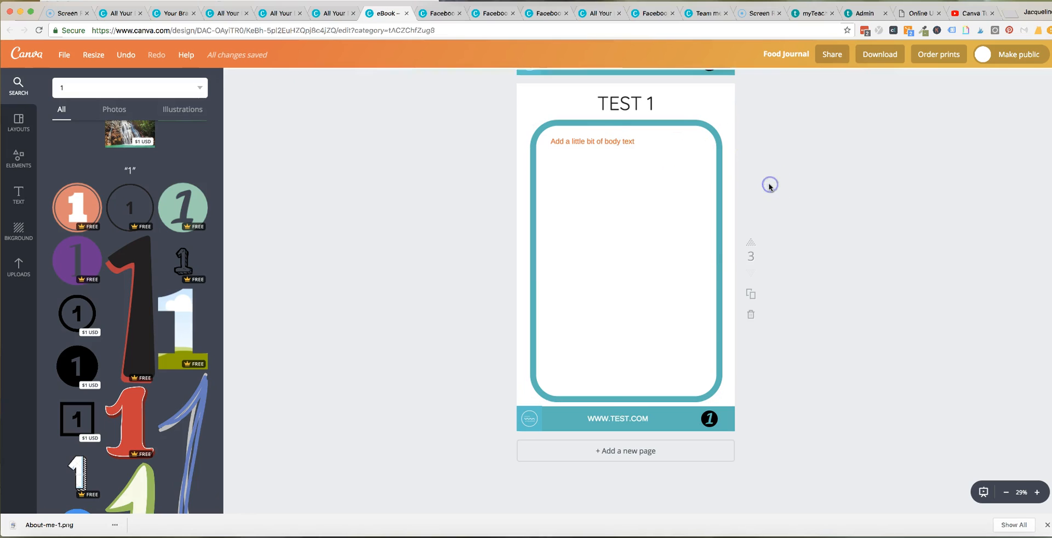
Duplicate the Food Journal cover page and delete the copy.
{"action": "scroll", "coordinate": [655, 230], "scroll_direction": "up", "scroll_amount": 5}
{"action": "scroll", "coordinate": [655, 232], "scroll_direction": "up", "scroll_amount": 5}
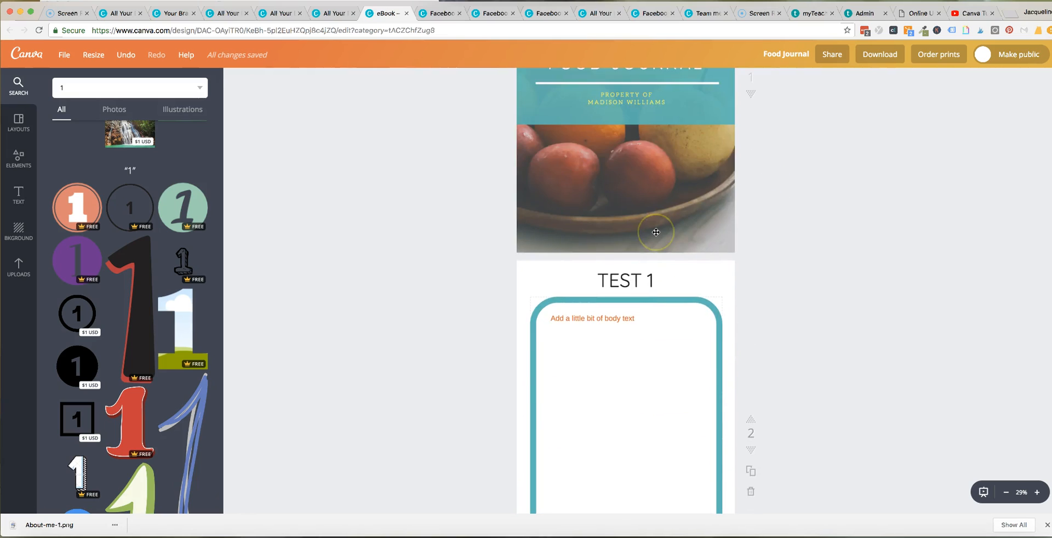
{"action": "left_click", "coordinate": [750, 211]}
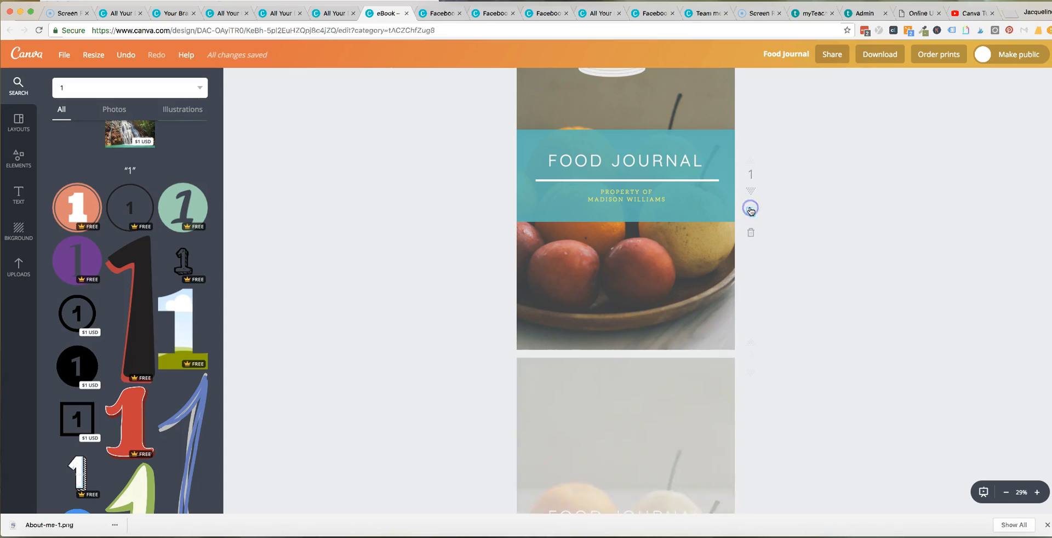
{"action": "left_click", "coordinate": [752, 405]}
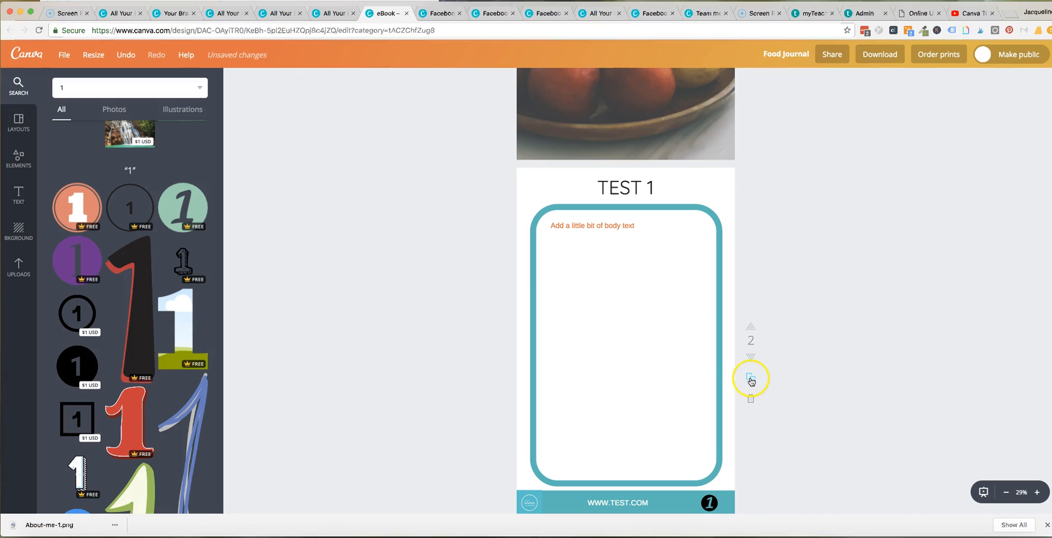
Replace the heading on page 2 with "TABLE OF CONTENTS".
{"action": "left_click", "coordinate": [641, 183]}
{"action": "left_click", "coordinate": [605, 187], "text": "shift"}
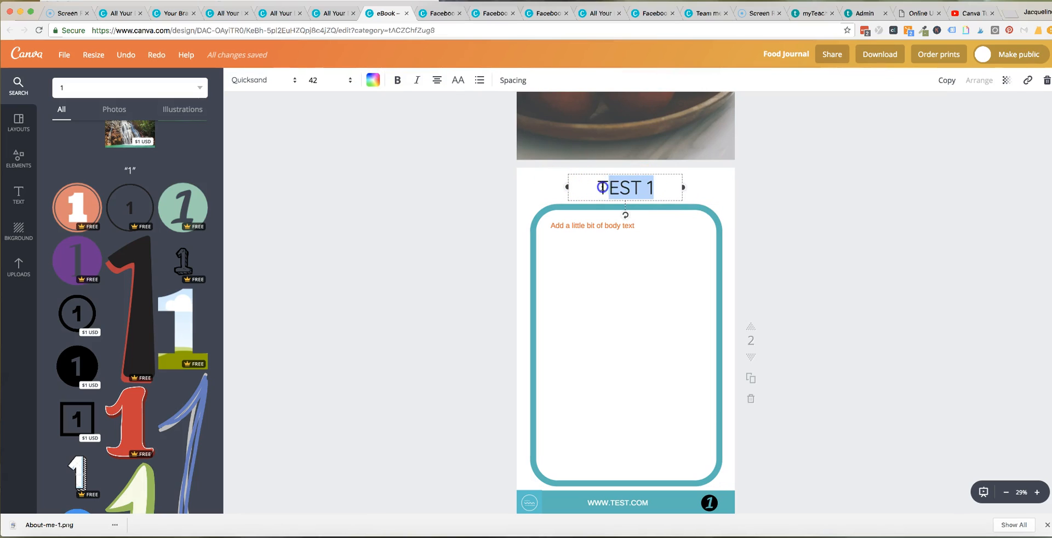
{"action": "type", "text": "CHATOP"}
{"action": "key", "text": "BackSpace"}
{"action": "key", "text": "BackSpace"}
{"action": "key", "text": "BackSpace"}
{"action": "key", "text": "BackSpace"}
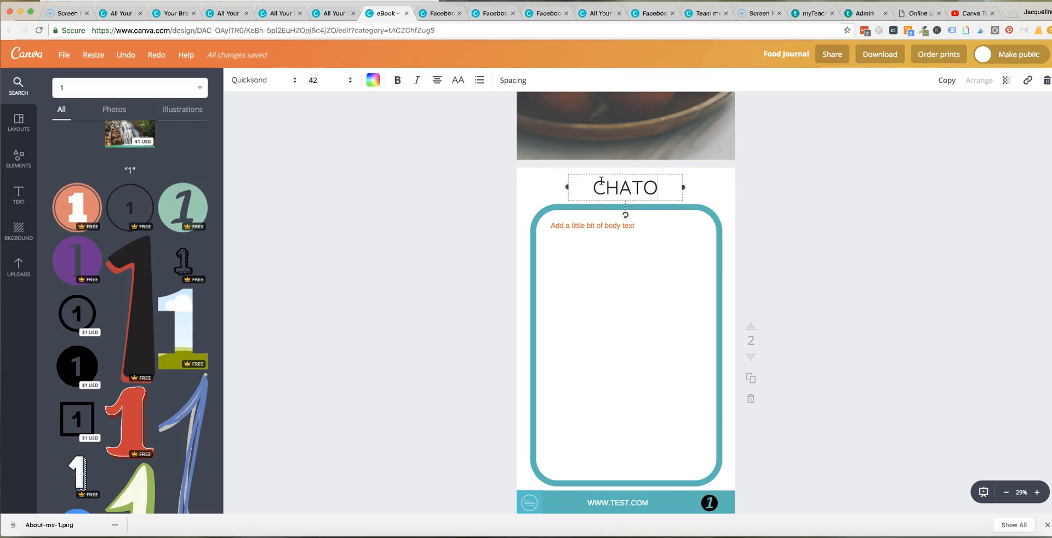
{"action": "type", "text": "ABLE"}
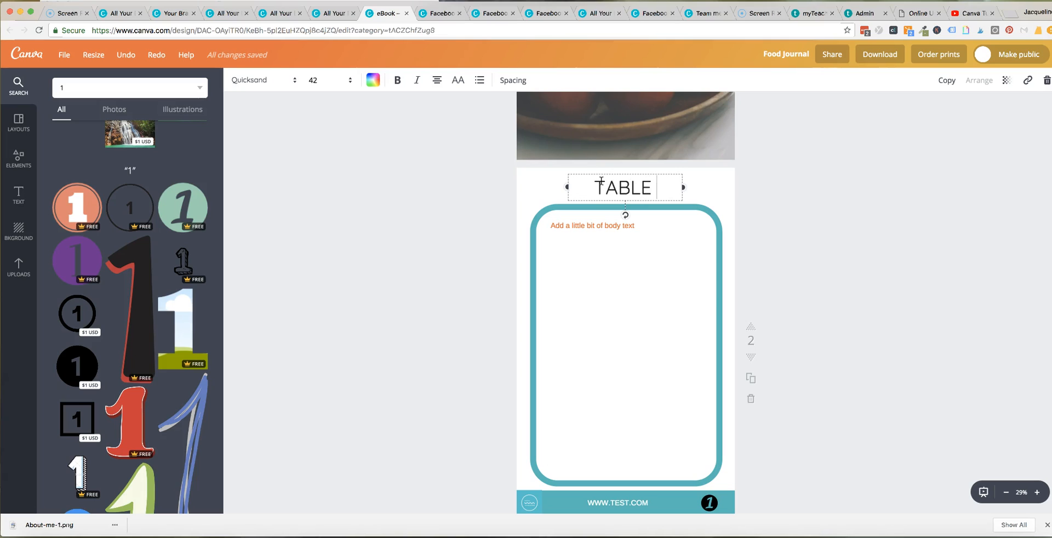
{"action": "type", "text": " OF CONENTS"}
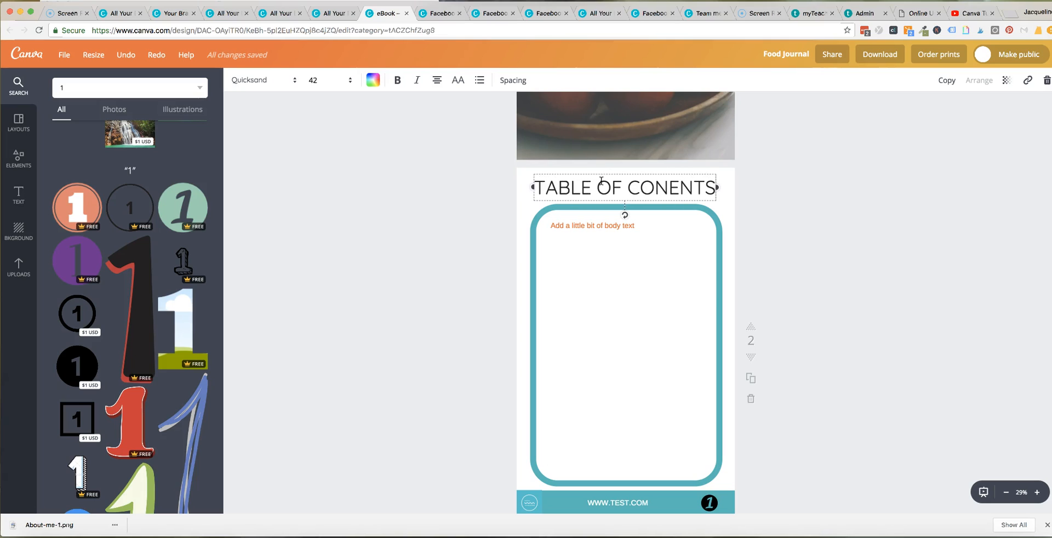
{"action": "type", "text": "T"}
{"action": "left_click", "coordinate": [763, 274]}
Search the graphics library for "1" again.
{"action": "left_click", "coordinate": [610, 232]}
{"action": "left_click", "coordinate": [112, 90]}
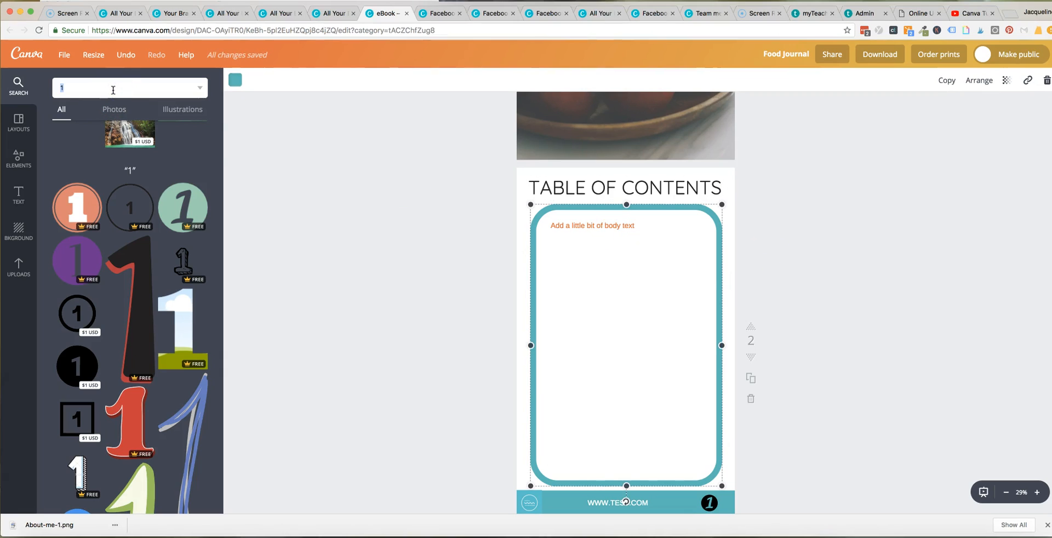
{"action": "type", "text": "1"}
{"action": "key", "text": "Return"}
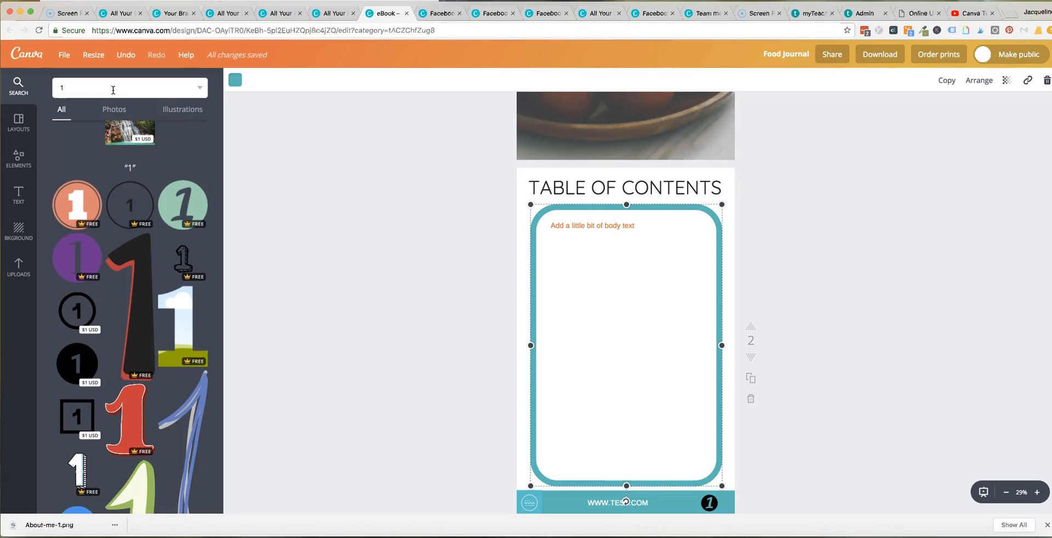
Send the rounded teal frame on page 2 backward and replace the body text placeholder with "INTRODUCTION".
{"action": "left_click", "coordinate": [578, 226]}
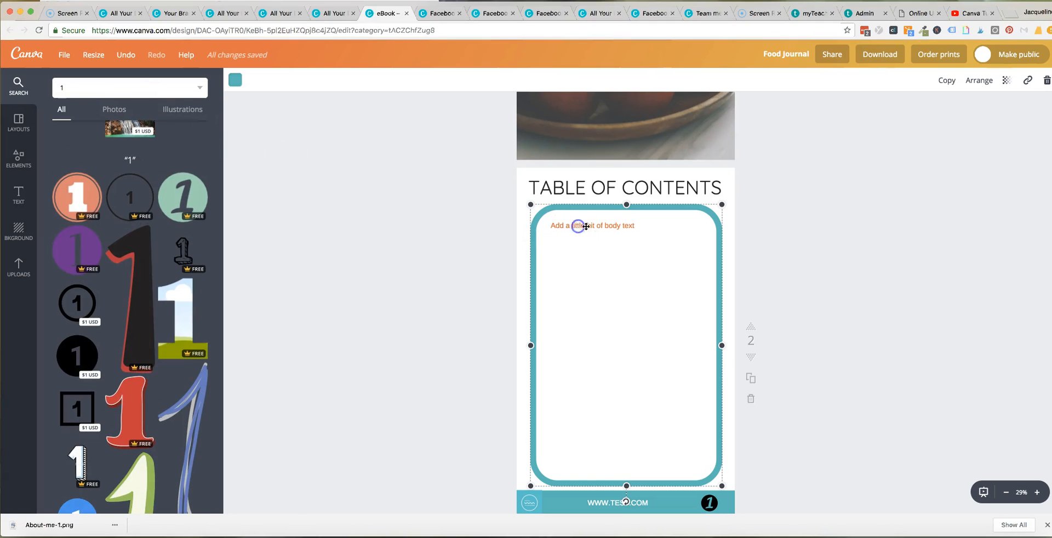
{"action": "left_click", "coordinate": [613, 228]}
{"action": "left_click", "coordinate": [629, 232]}
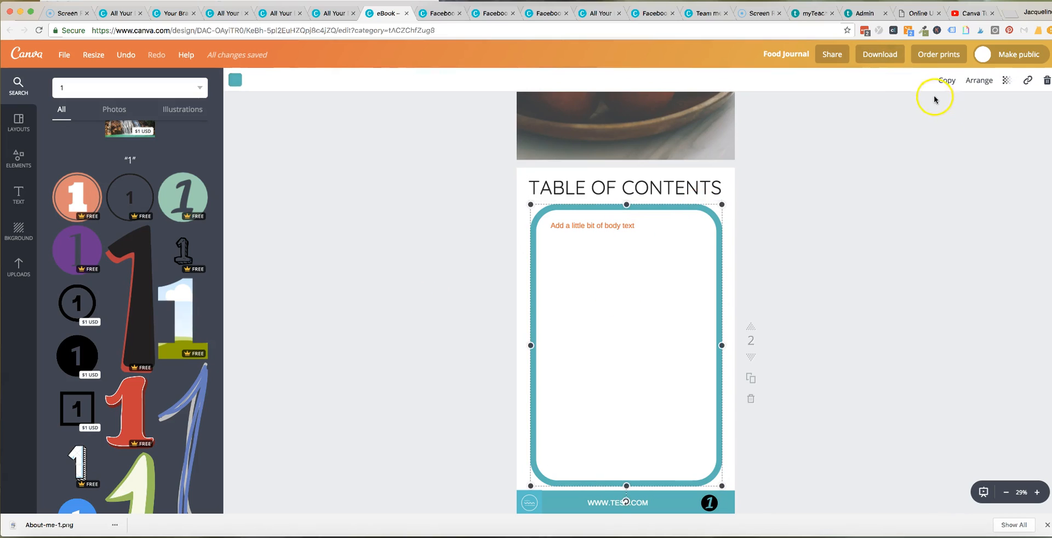
{"action": "left_click", "coordinate": [979, 81]}
{"action": "left_click", "coordinate": [984, 127]}
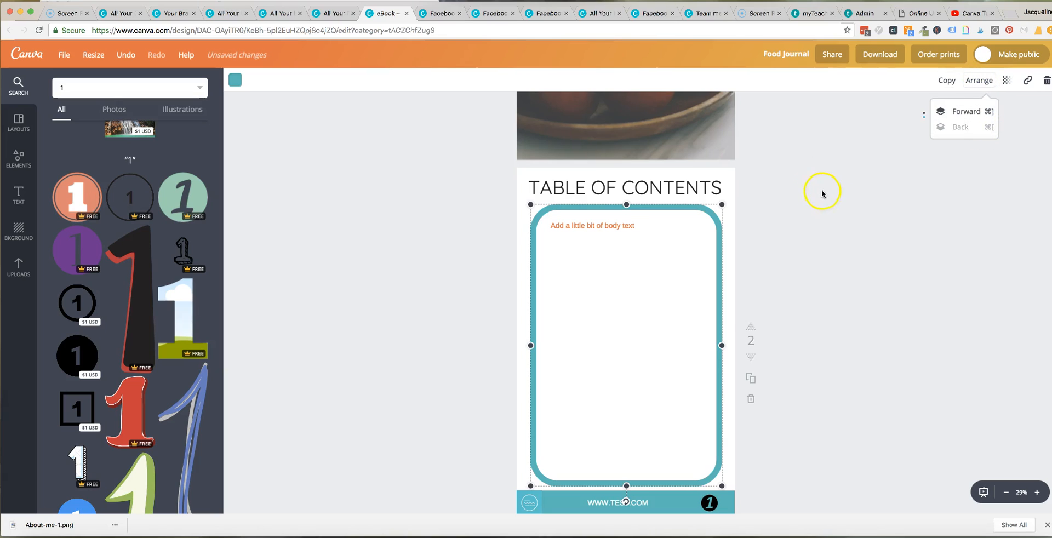
{"action": "left_click", "coordinate": [615, 225]}
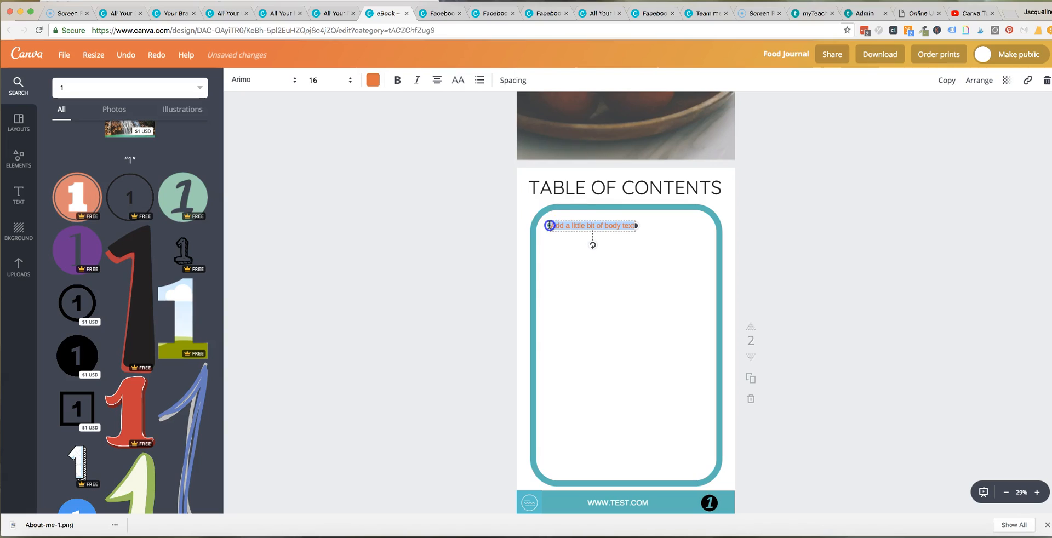
{"action": "key", "text": "BackSpace"}
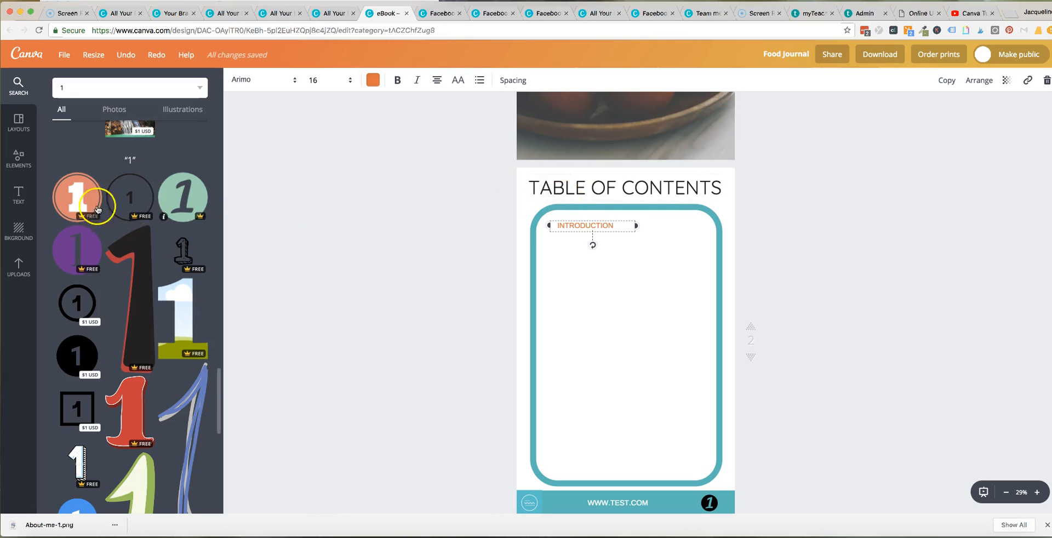
Duplicate the footer's black number 1 badge and place the copy on the INTRODUCTION row near the frame's right side.
{"action": "left_click", "coordinate": [185, 203]}
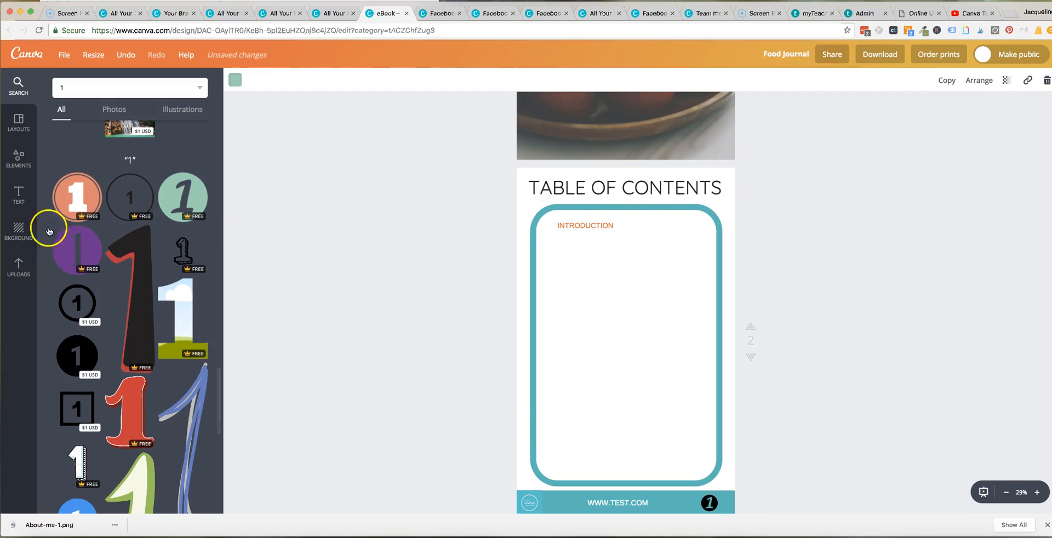
{"action": "left_click", "coordinate": [329, 335]}
{"action": "left_click", "coordinate": [943, 82]}
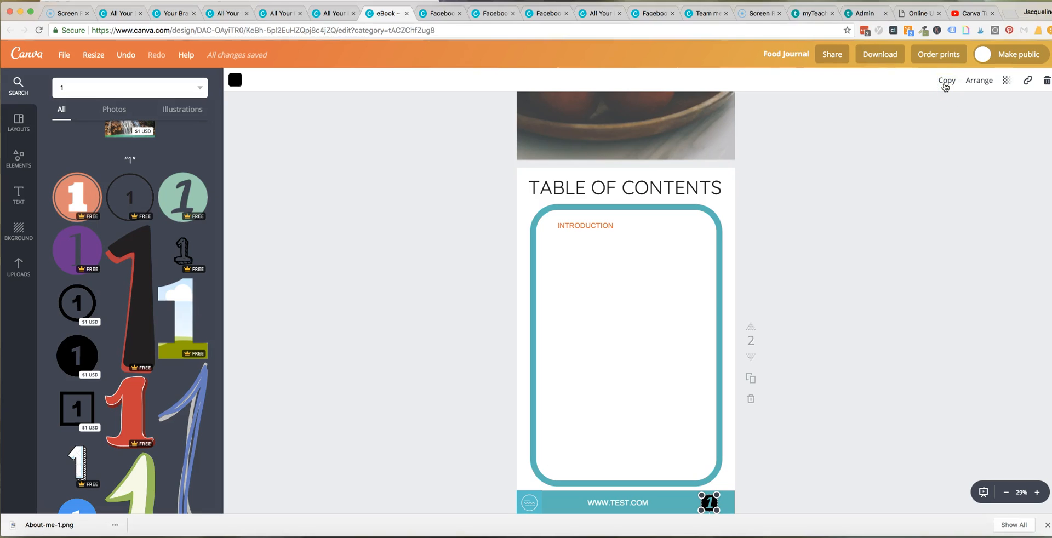
{"action": "left_click", "coordinate": [946, 82]}
{"action": "left_click_drag", "start_coordinate": [714, 503], "coordinate": [686, 216]}
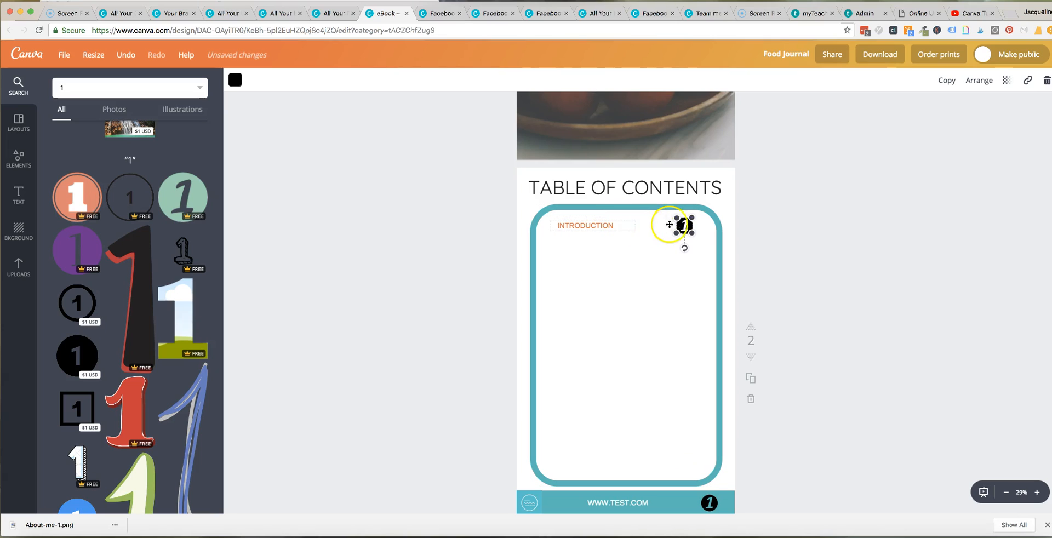
{"action": "left_click", "coordinate": [719, 322]}
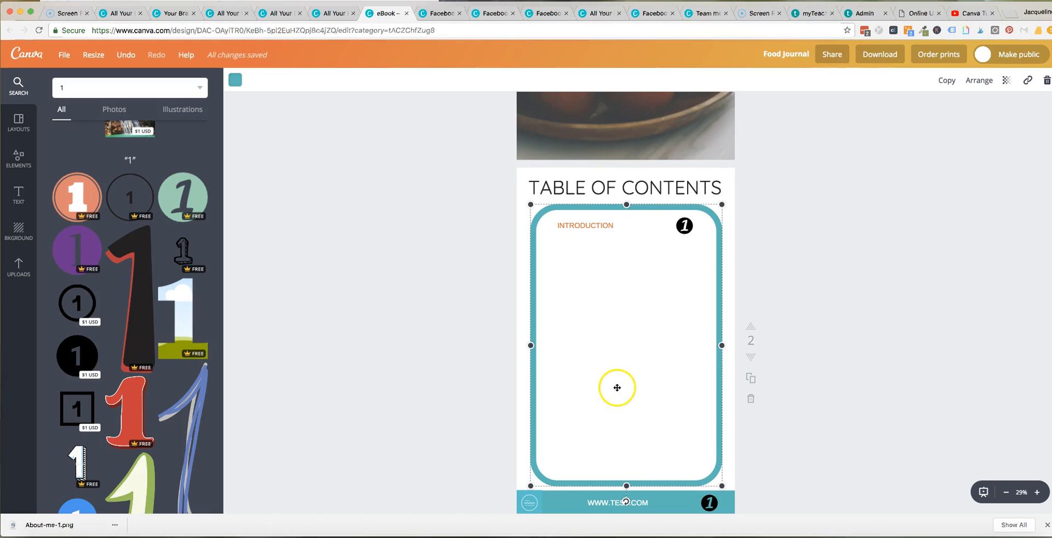
Add an orange dotted line and shorten it to fit between INTRODUCTION and the number 1 badge.
{"action": "left_click", "coordinate": [21, 162]}
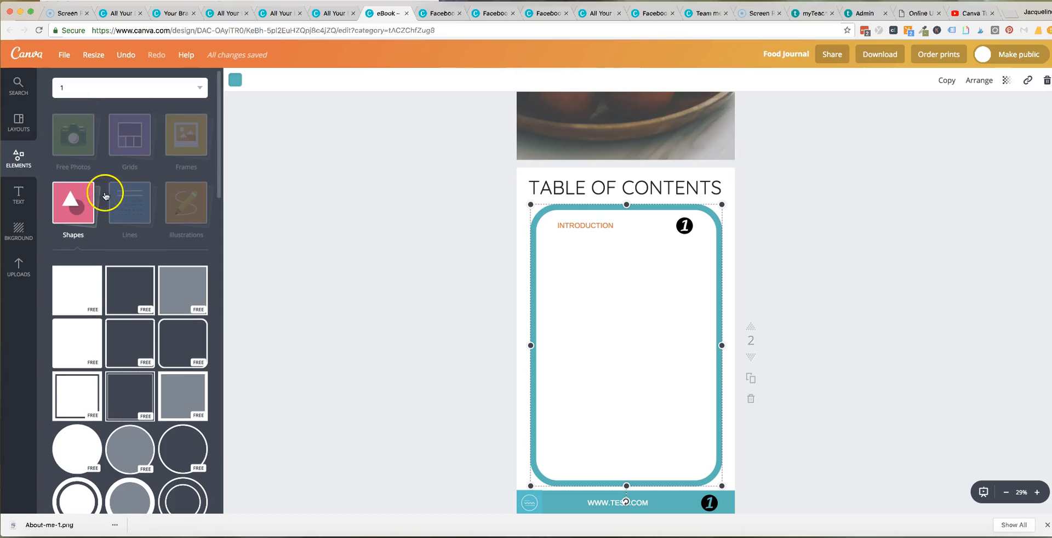
{"action": "left_click", "coordinate": [114, 199]}
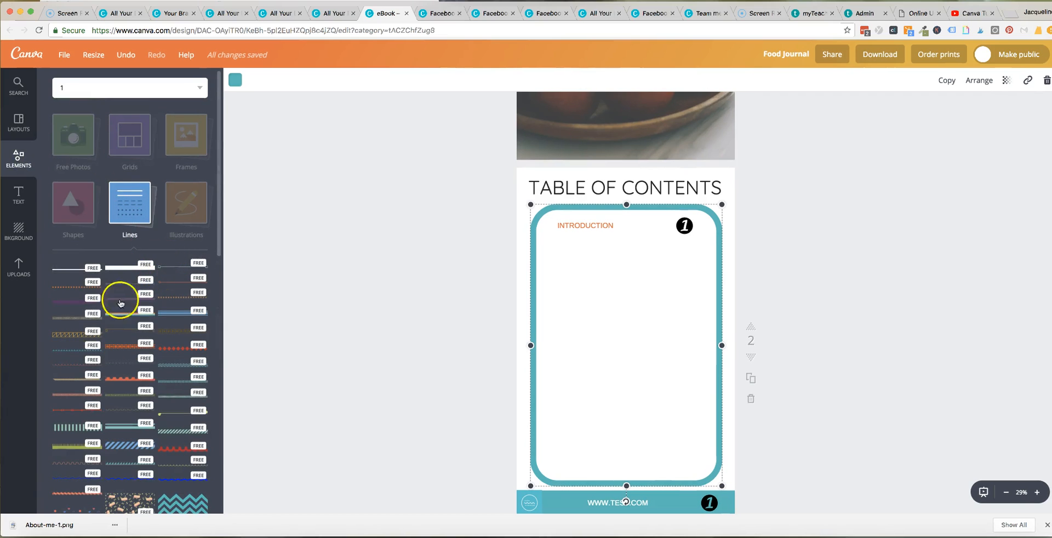
{"action": "left_click", "coordinate": [79, 293]}
{"action": "left_click", "coordinate": [90, 290]}
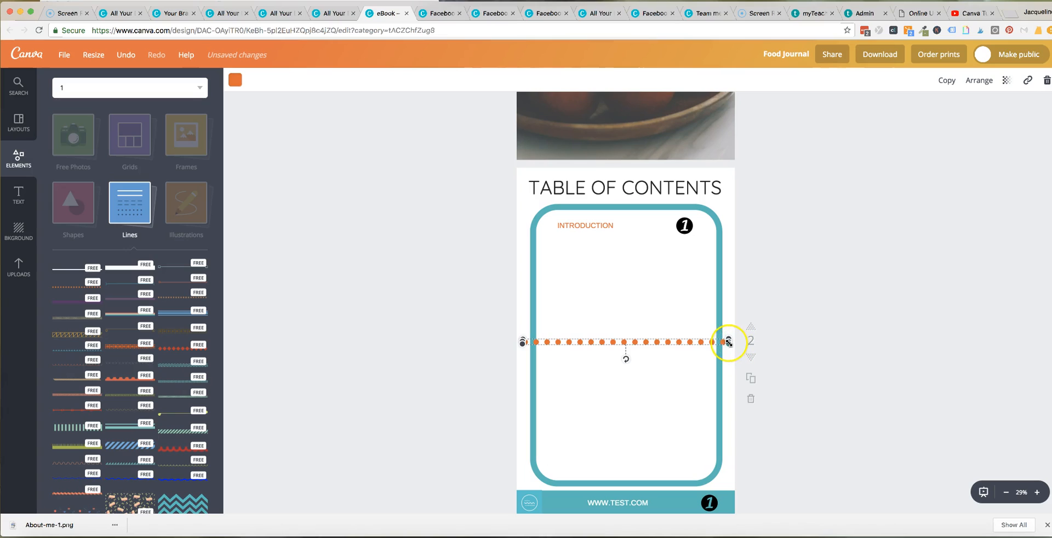
{"action": "left_click_drag", "start_coordinate": [728, 342], "coordinate": [649, 227]}
Duplicate the dotted line and the INTRODUCTION text and align the copies as a second row below the first.
{"action": "left_click_drag", "start_coordinate": [579, 228], "coordinate": [632, 245]}
{"action": "left_click", "coordinate": [946, 81]}
{"action": "left_click", "coordinate": [577, 223]}
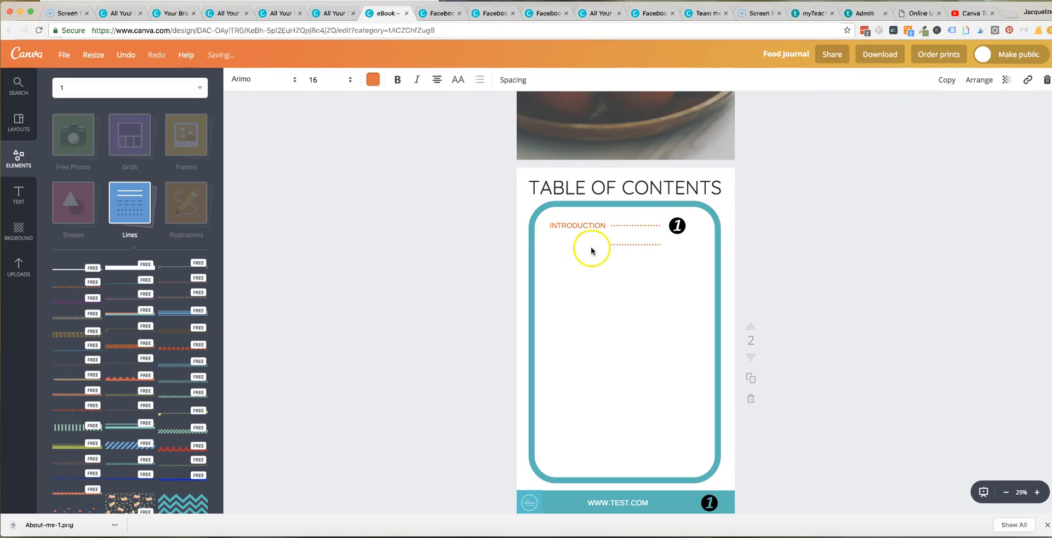
{"action": "left_click_drag", "start_coordinate": [604, 225], "coordinate": [597, 239]}
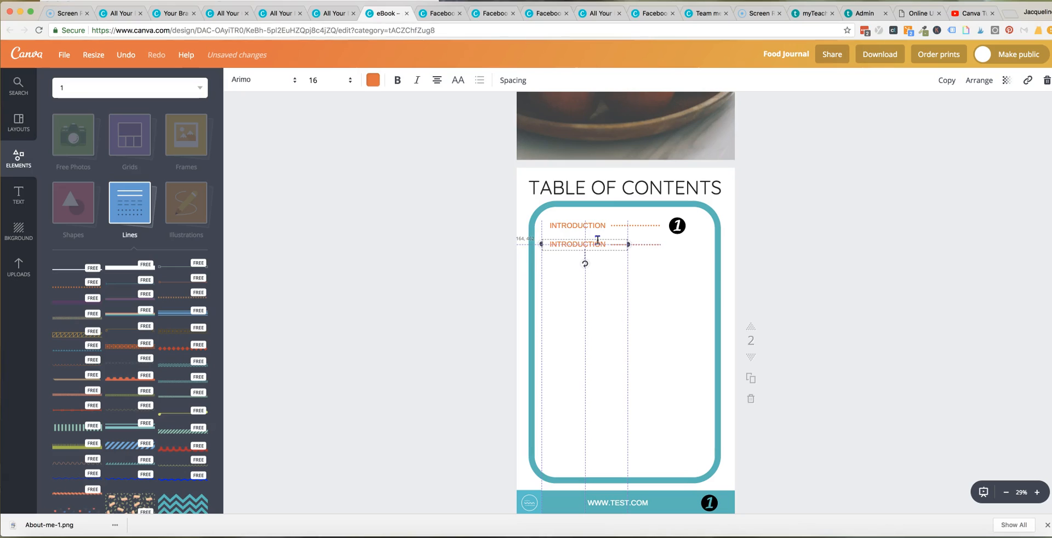
{"action": "left_click", "coordinate": [676, 225]}
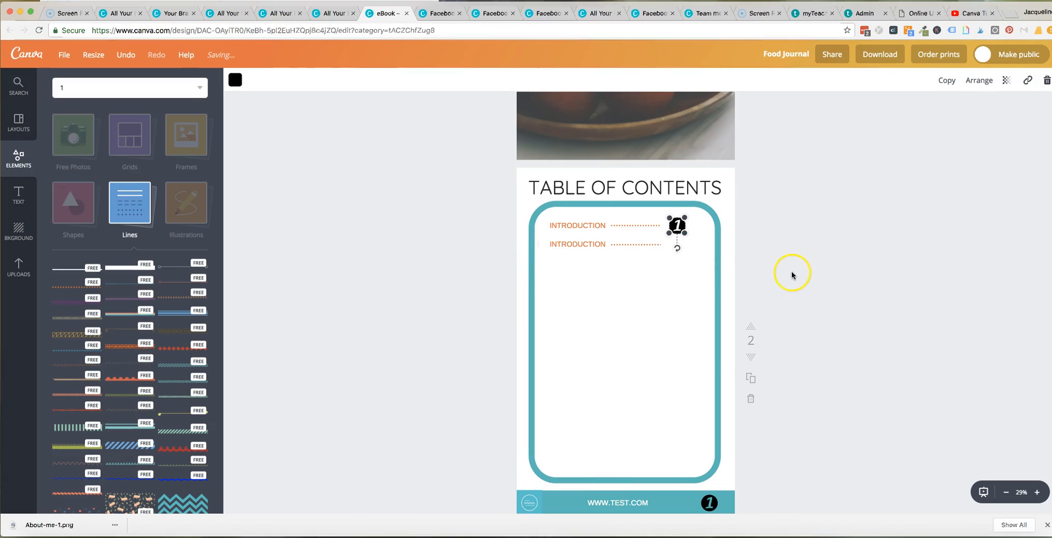
Duplicate page 4, the TEST 1 page with the orange number 1 circle.
{"action": "scroll", "coordinate": [791, 274], "scroll_direction": "down", "scroll_amount": 5}
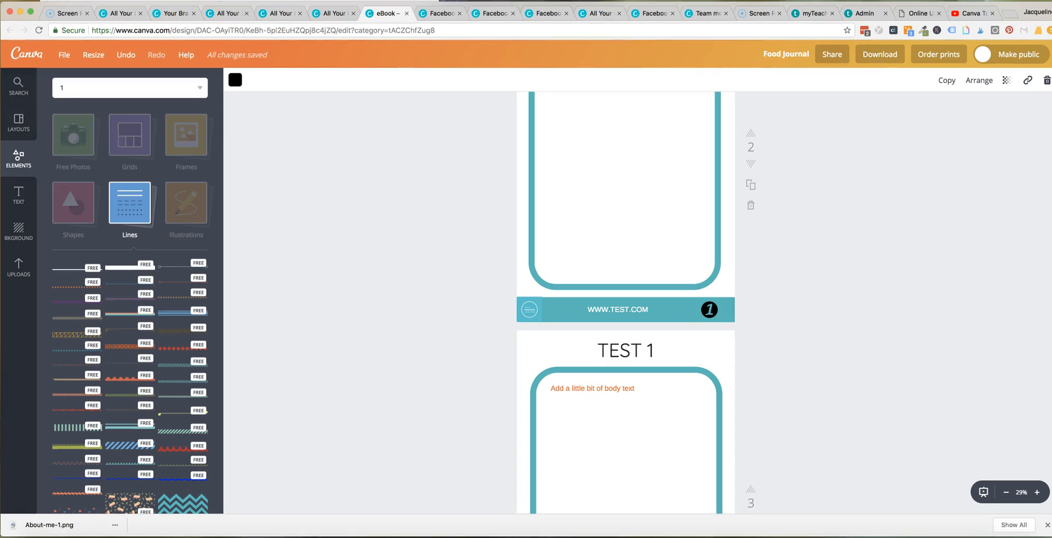
{"action": "scroll", "coordinate": [798, 414], "scroll_direction": "down", "scroll_amount": 15}
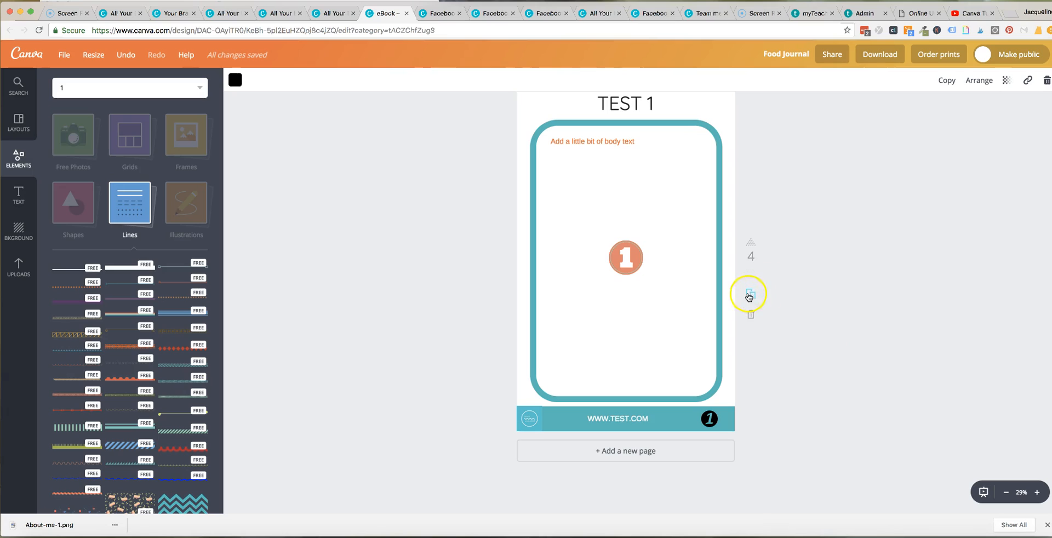
{"action": "left_click", "coordinate": [752, 290]}
{"action": "scroll", "coordinate": [804, 324], "scroll_direction": "down", "scroll_amount": 4}
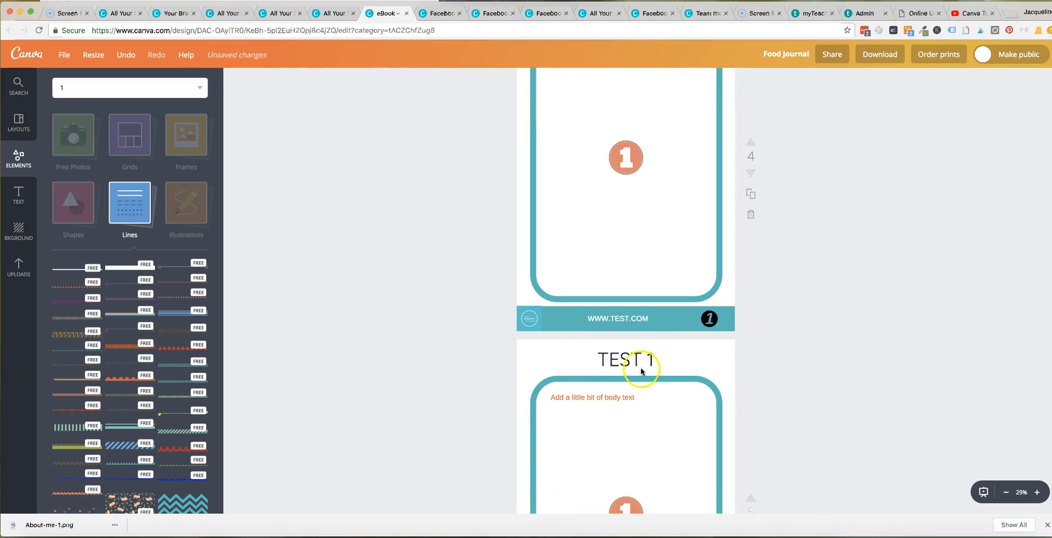
Replace the TEST 1 heading on page 5 with ABOUT.
{"action": "left_click", "coordinate": [624, 356]}
{"action": "left_click_drag", "start_coordinate": [658, 360], "coordinate": [601, 355]}
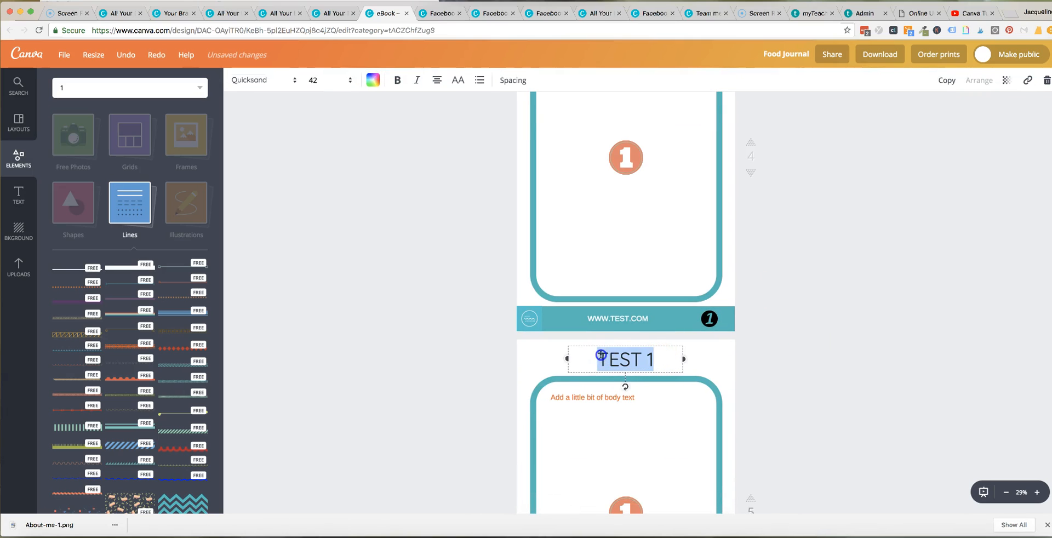
{"action": "type", "text": "ABOUT"}
{"action": "left_click", "coordinate": [780, 418]}
{"action": "scroll", "coordinate": [763, 435], "scroll_direction": "down", "scroll_amount": 3}
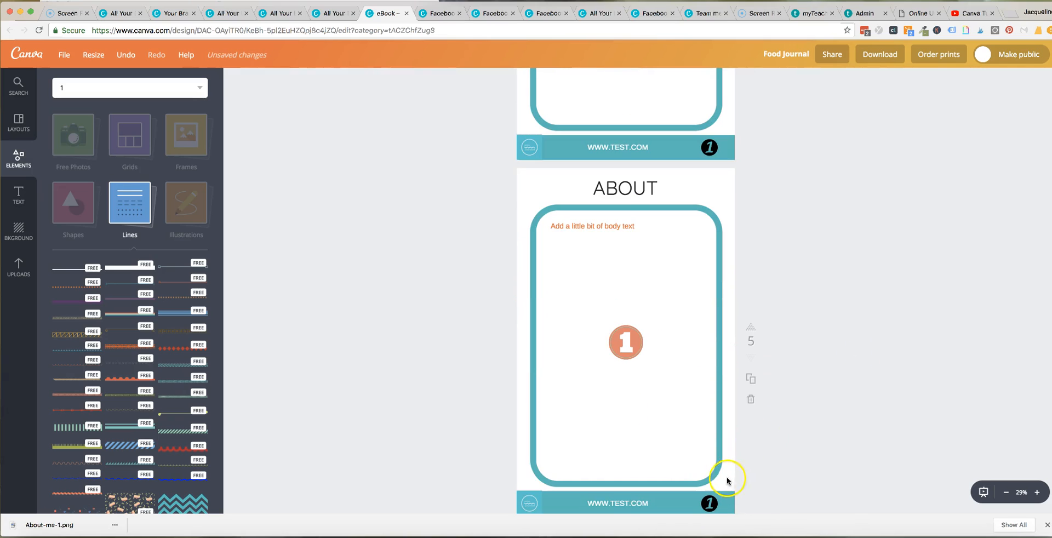
Delete the teal rounded frame and the stacked number 1 circles in the middle of the ABOUT page.
{"action": "left_click", "coordinate": [715, 475]}
{"action": "key", "text": "BackSpace"}
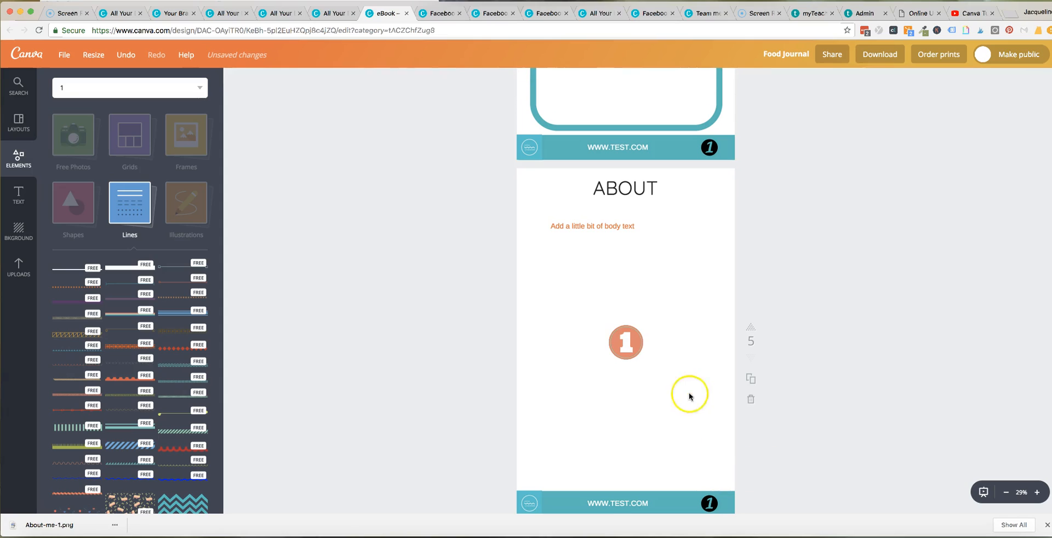
{"action": "left_click", "coordinate": [627, 338]}
{"action": "key", "text": "BackSpace"}
{"action": "left_click", "coordinate": [625, 336]}
{"action": "key", "text": "BackSpace"}
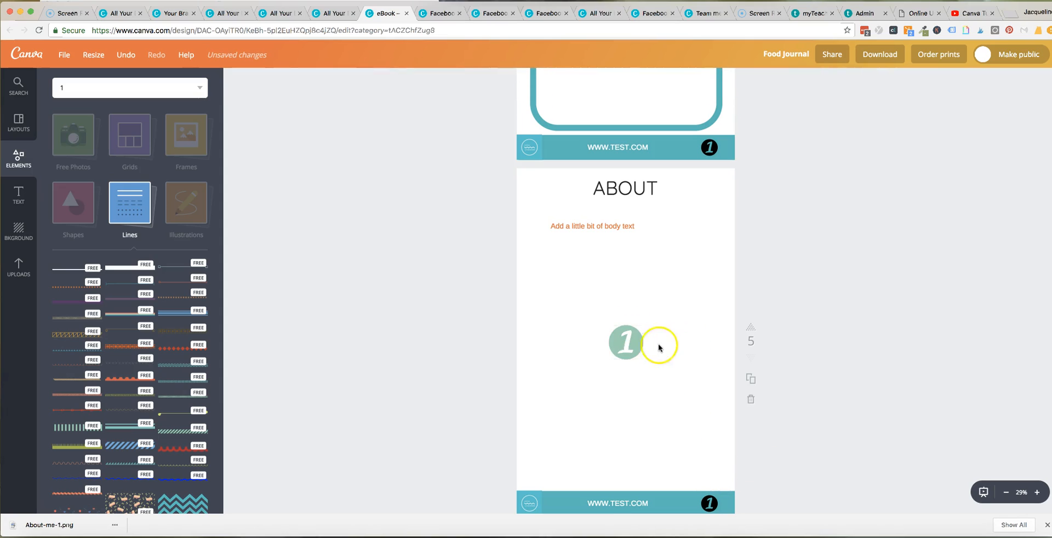
{"action": "left_click", "coordinate": [627, 342]}
{"action": "key", "text": "BackSpace"}
{"action": "right_click", "coordinate": [633, 344]}
{"action": "left_click", "coordinate": [627, 344]}
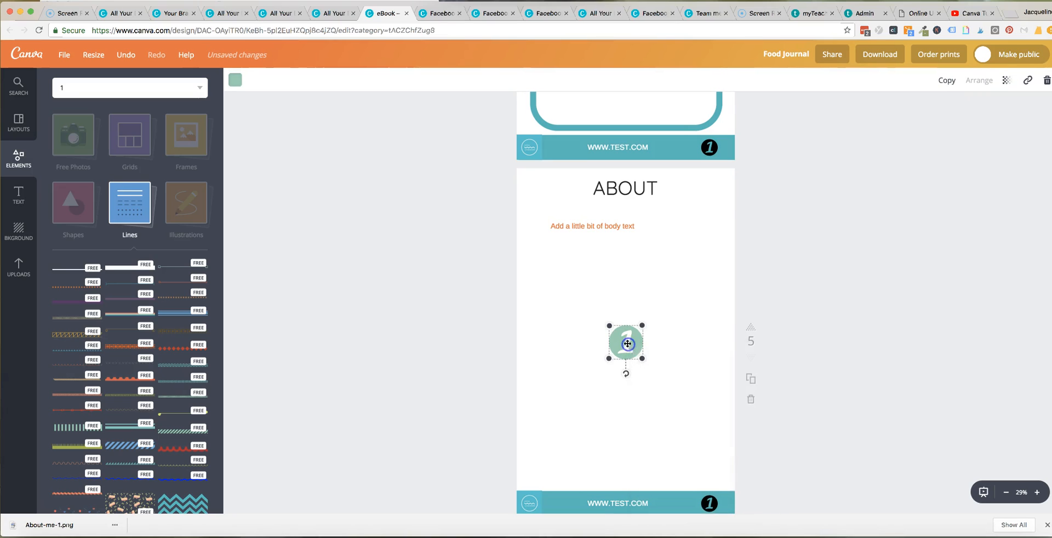
{"action": "key", "text": "Delete"}
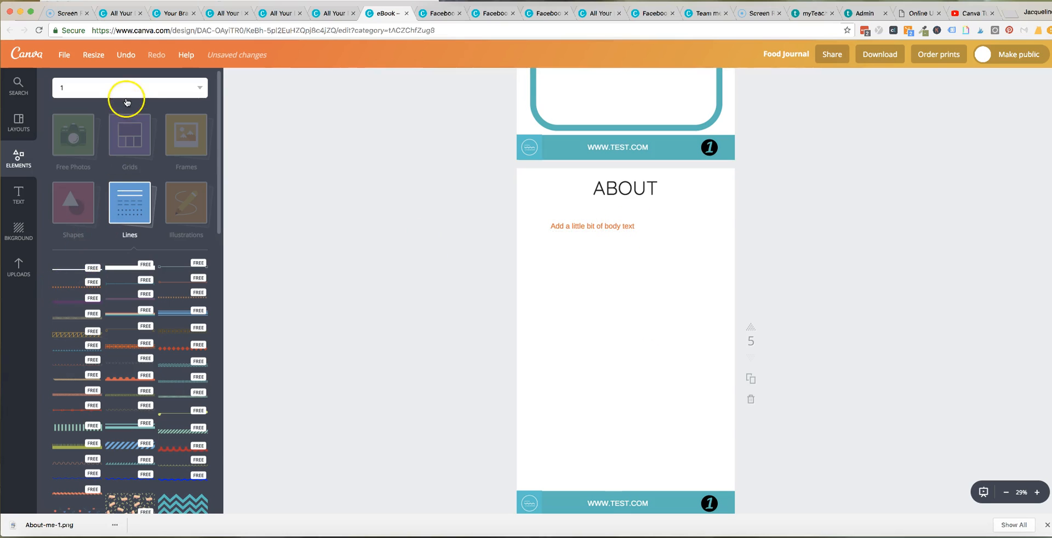
Add a circular outlined photo frame from the Frames elements to the ABOUT page.
{"action": "left_click", "coordinate": [189, 153]}
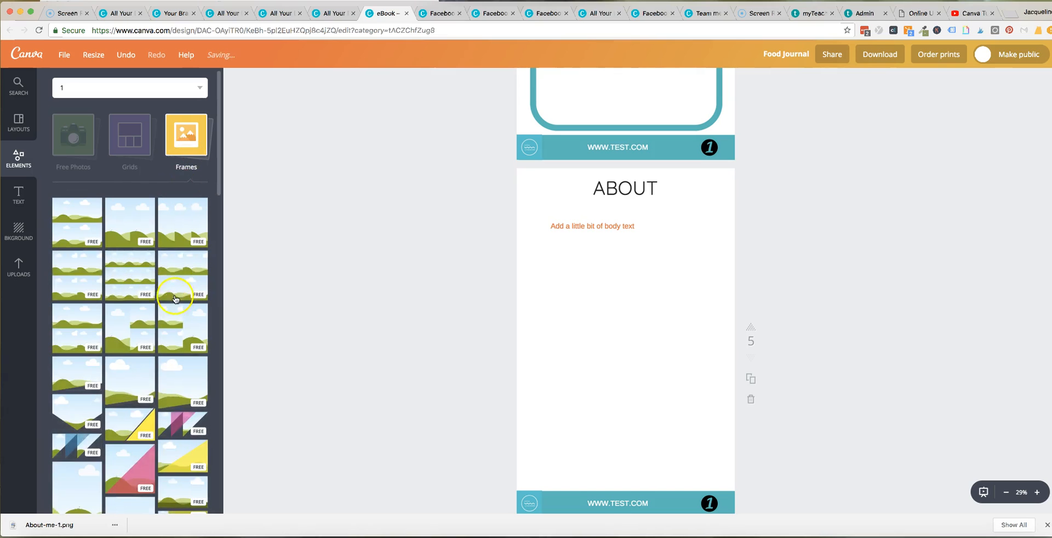
{"action": "scroll", "coordinate": [174, 311], "scroll_direction": "down", "scroll_amount": 5}
{"action": "scroll", "coordinate": [165, 307], "scroll_direction": "down", "scroll_amount": 5}
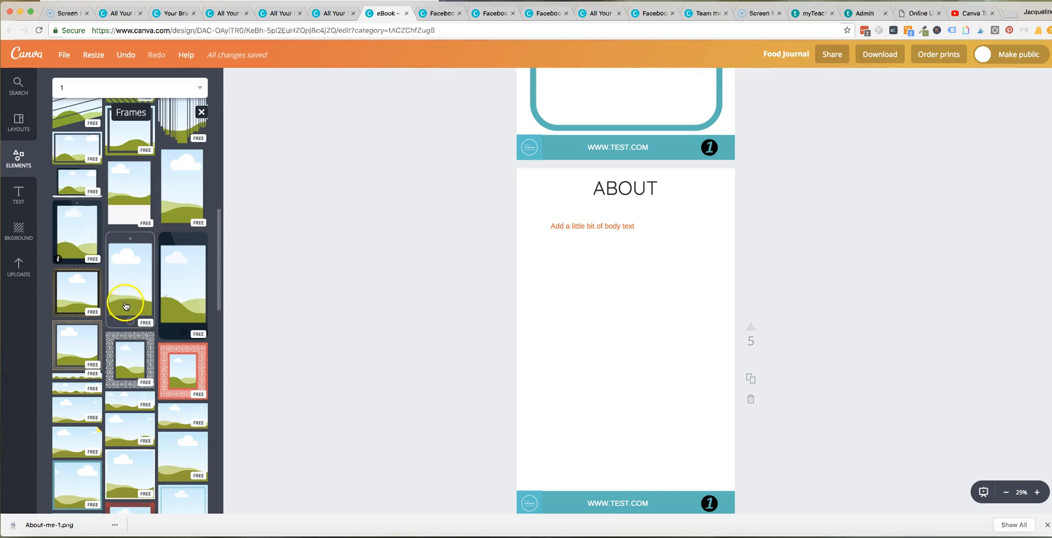
{"action": "scroll", "coordinate": [118, 312], "scroll_direction": "down", "scroll_amount": 10}
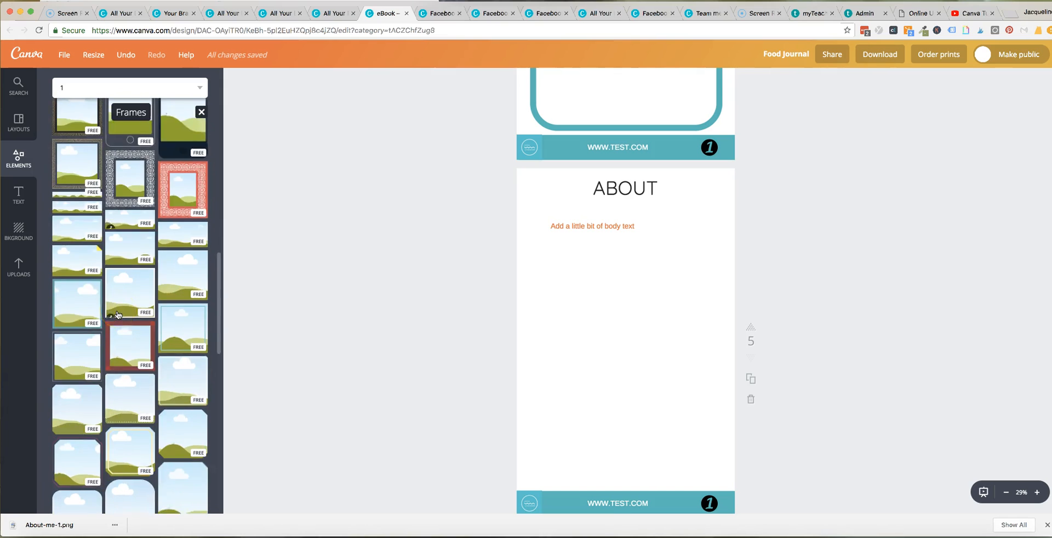
{"action": "scroll", "coordinate": [118, 314], "scroll_direction": "down", "scroll_amount": 5}
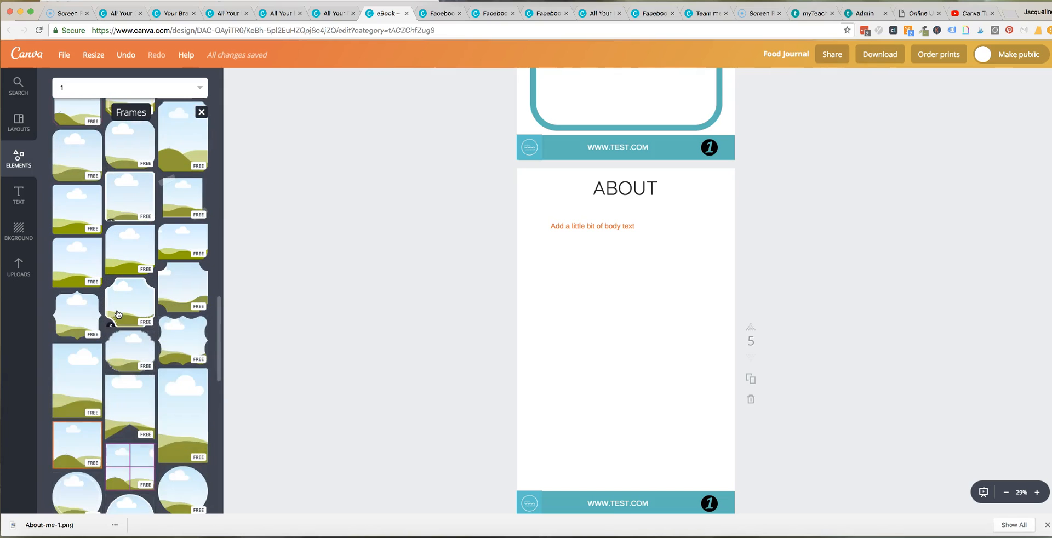
{"action": "scroll", "coordinate": [119, 318], "scroll_direction": "down", "scroll_amount": 2}
{"action": "left_click", "coordinate": [117, 325]}
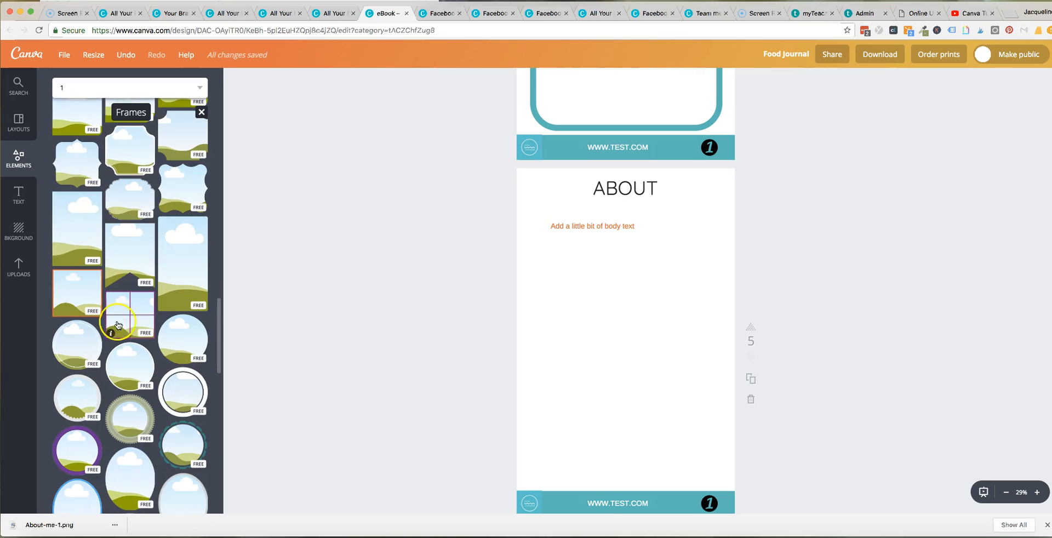
{"action": "left_click", "coordinate": [127, 362]}
{"action": "left_click", "coordinate": [671, 359]}
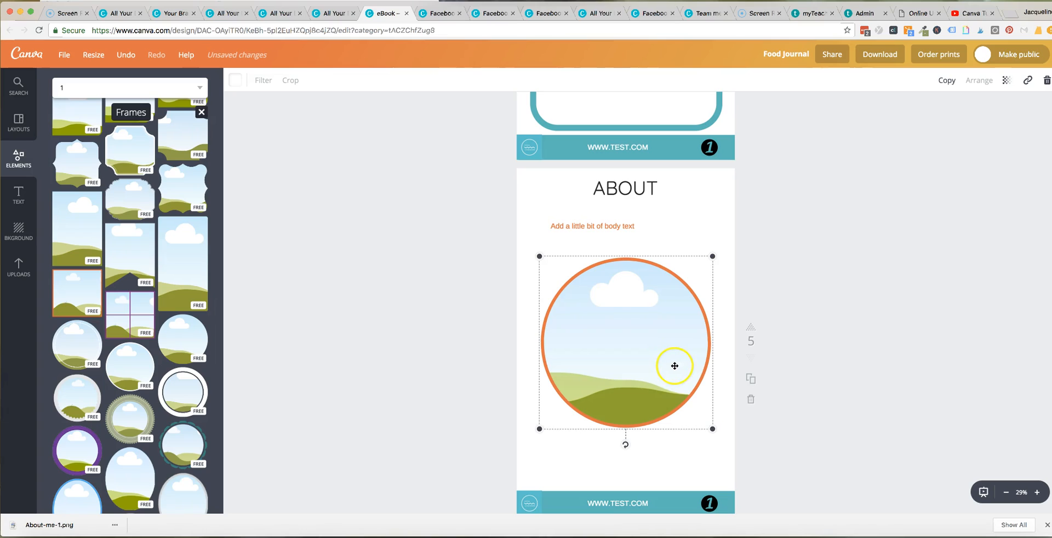
Recolour the circular frame's outline to the teal document colour.
{"action": "left_click", "coordinate": [243, 88]}
{"action": "left_click", "coordinate": [675, 393]}
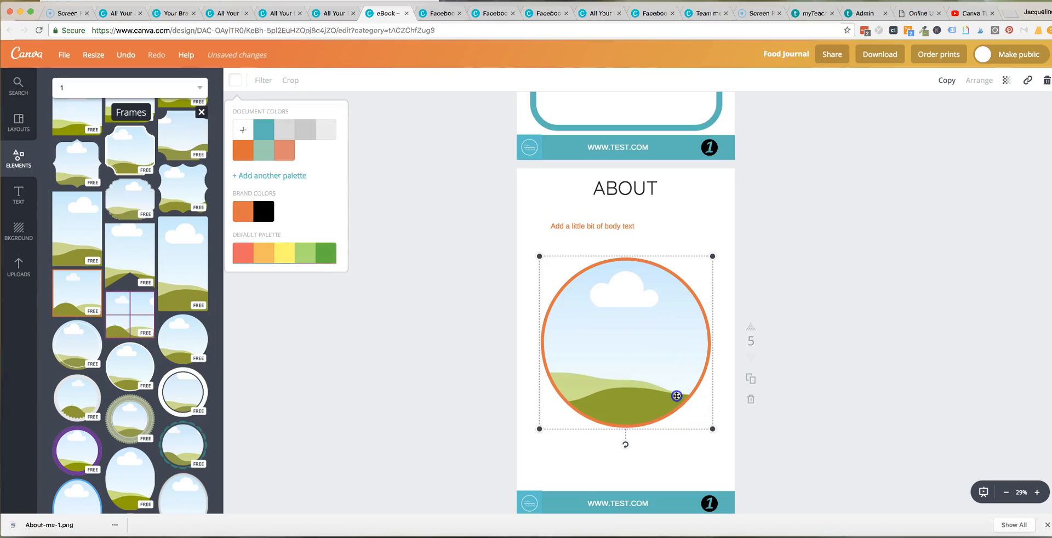
{"action": "left_click", "coordinate": [237, 83]}
{"action": "left_click", "coordinate": [263, 129]}
{"action": "left_click", "coordinate": [303, 300]}
Fill the circular frame with the uploaded portrait of the smiling dark-haired woman against palm leaves.
{"action": "left_click", "coordinate": [19, 268]}
{"action": "scroll", "coordinate": [66, 346], "scroll_direction": "down", "scroll_amount": 1}
{"action": "scroll", "coordinate": [66, 346], "scroll_direction": "up", "scroll_amount": 8}
{"action": "scroll", "coordinate": [83, 359], "scroll_direction": "down", "scroll_amount": 7}
{"action": "scroll", "coordinate": [102, 363], "scroll_direction": "down", "scroll_amount": 10}
{"action": "scroll", "coordinate": [102, 363], "scroll_direction": "down", "scroll_amount": 12}
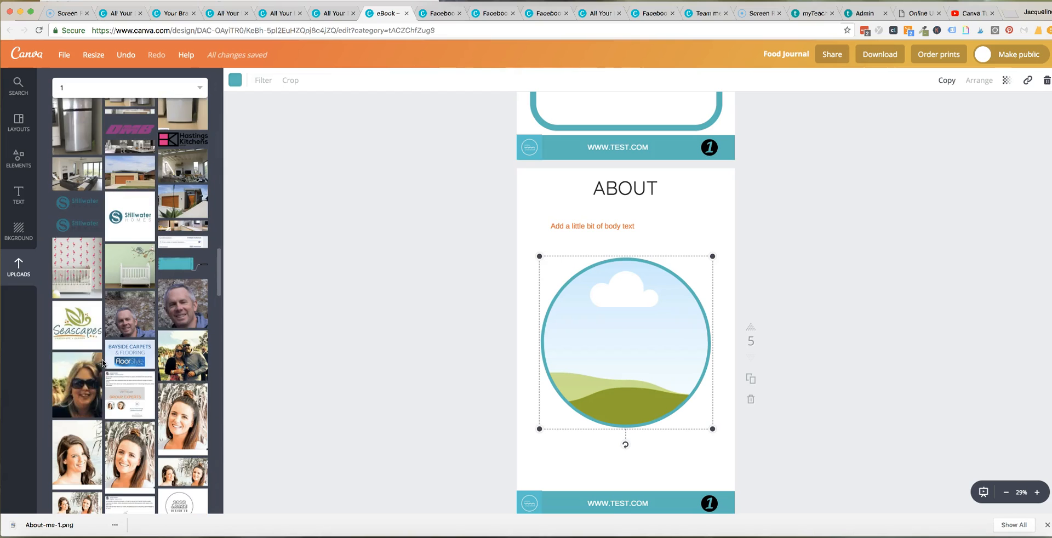
{"action": "scroll", "coordinate": [102, 362], "scroll_direction": "down", "scroll_amount": 1}
{"action": "left_click", "coordinate": [187, 402]}
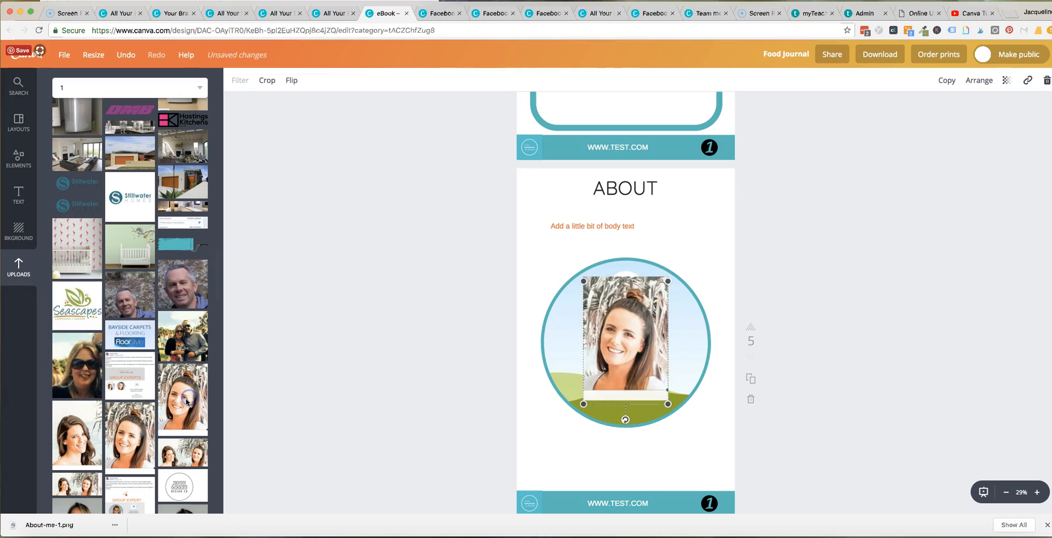
{"action": "mouse_move", "coordinate": [611, 378]}
{"action": "left_mouse_down"}
{"action": "mouse_move", "coordinate": [599, 366]}
{"action": "mouse_move", "coordinate": [624, 386]}
{"action": "left_mouse_up"}
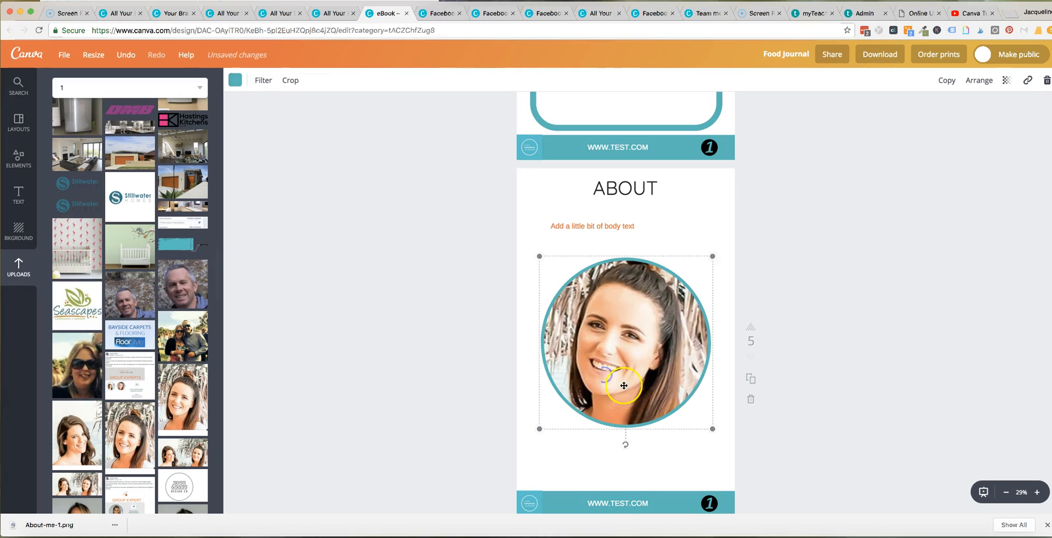
Shrink the circular portrait, align it to the page's left edge under the ABOUT heading, and move the body text to its right.
{"action": "left_click_drag", "start_coordinate": [703, 416], "coordinate": [667, 373]}
{"action": "left_click_drag", "start_coordinate": [572, 312], "coordinate": [549, 286]}
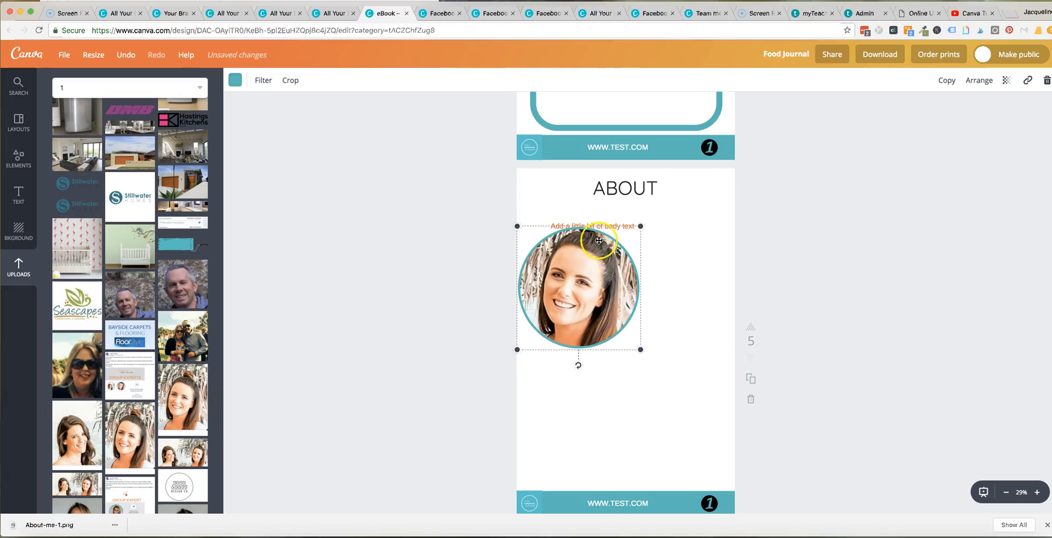
{"action": "left_click_drag", "start_coordinate": [613, 257], "coordinate": [618, 269]}
{"action": "left_click_drag", "start_coordinate": [608, 224], "coordinate": [704, 260]}
{"action": "left_click_drag", "start_coordinate": [579, 288], "coordinate": [572, 252]}
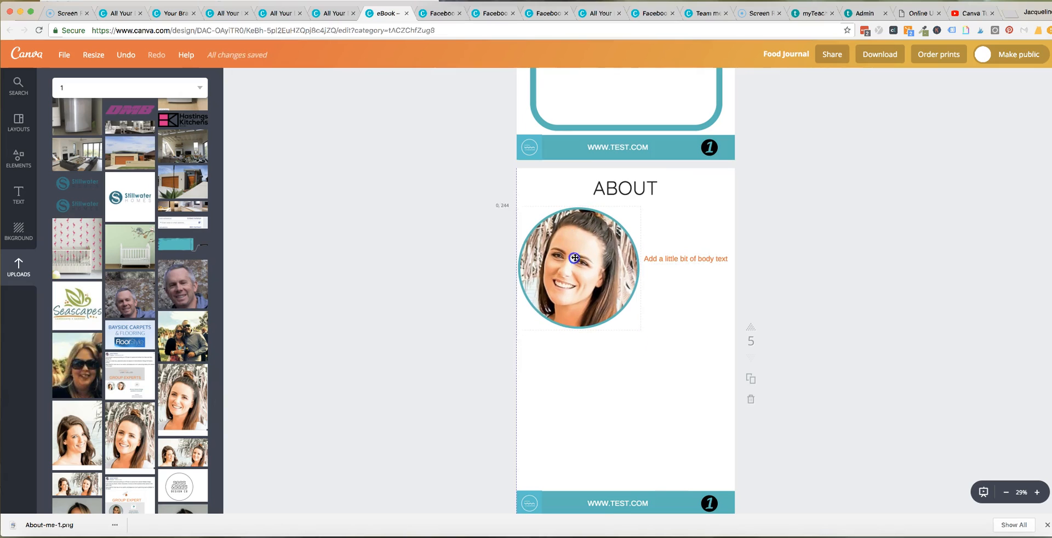
Raise the body text to near the portrait's upper edge and replace its wording with THIS IS PHOTO.
{"action": "left_click", "coordinate": [695, 258]}
{"action": "left_click_drag", "start_coordinate": [683, 246], "coordinate": [728, 219]}
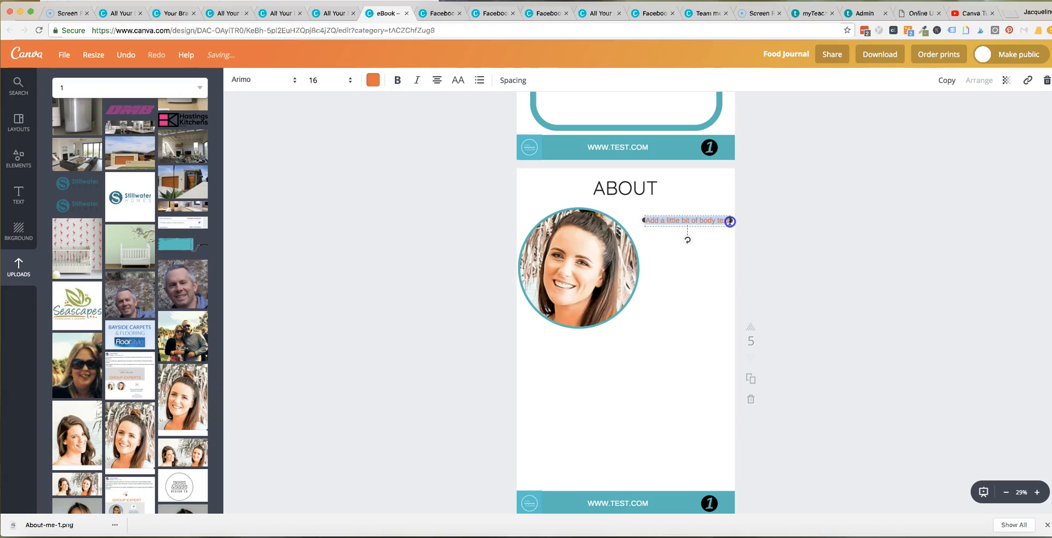
{"action": "type", "text": "THIS IS PHOTO"}
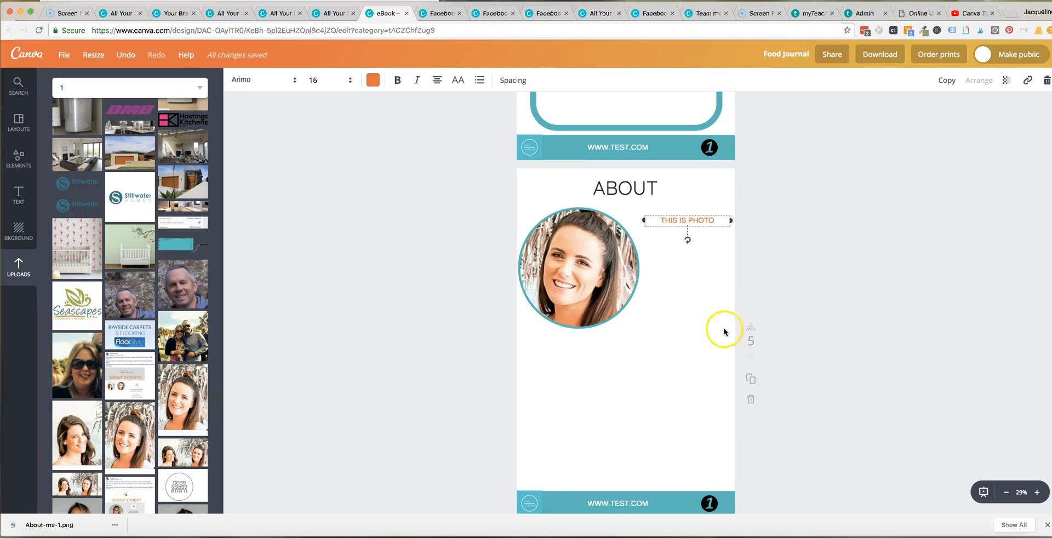
View the design title editor and the design's sharing options, closing each one unchanged.
{"action": "scroll", "coordinate": [716, 399], "scroll_direction": "down", "scroll_amount": 3}
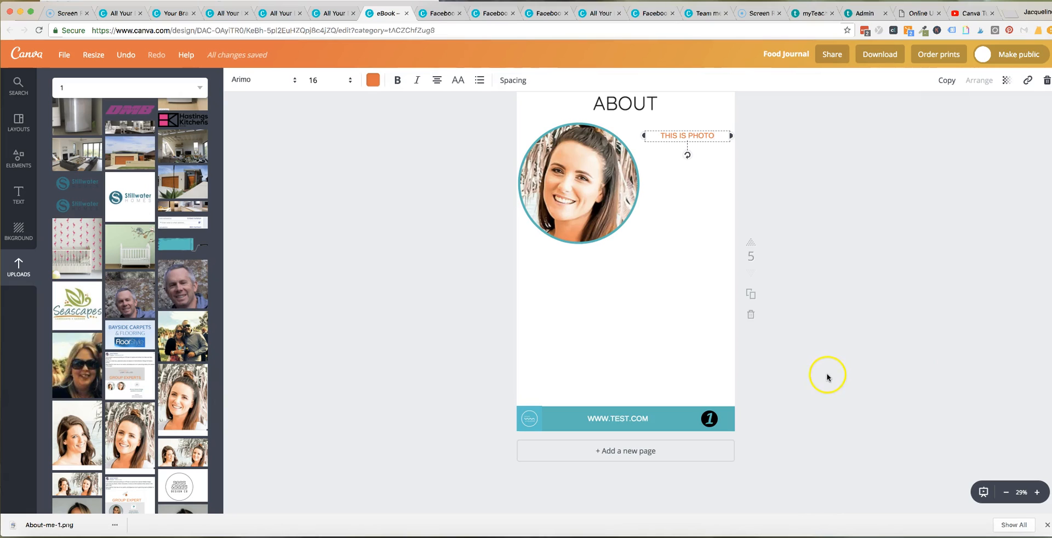
{"action": "scroll", "coordinate": [771, 371], "scroll_direction": "up", "scroll_amount": 8}
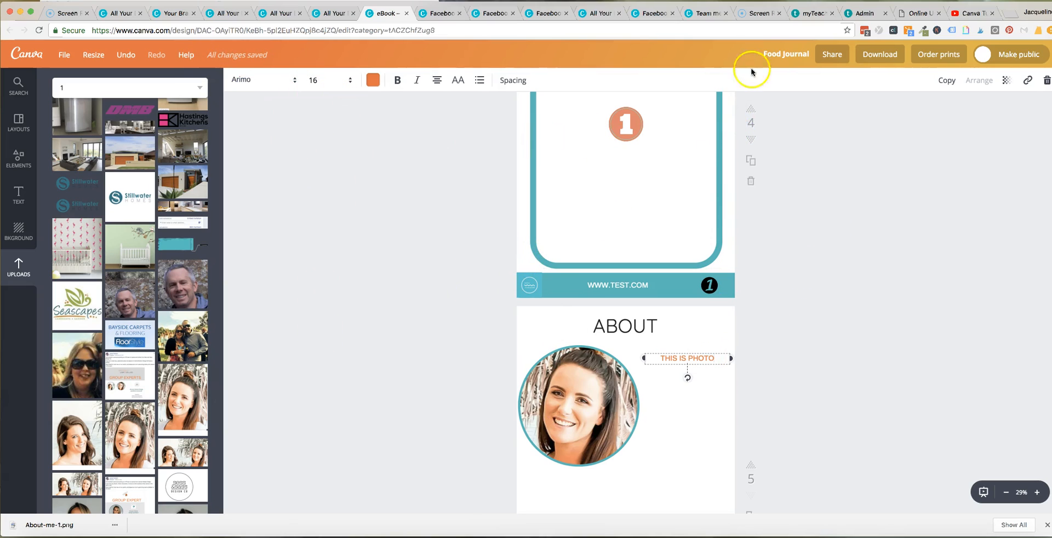
{"action": "left_click", "coordinate": [789, 54]}
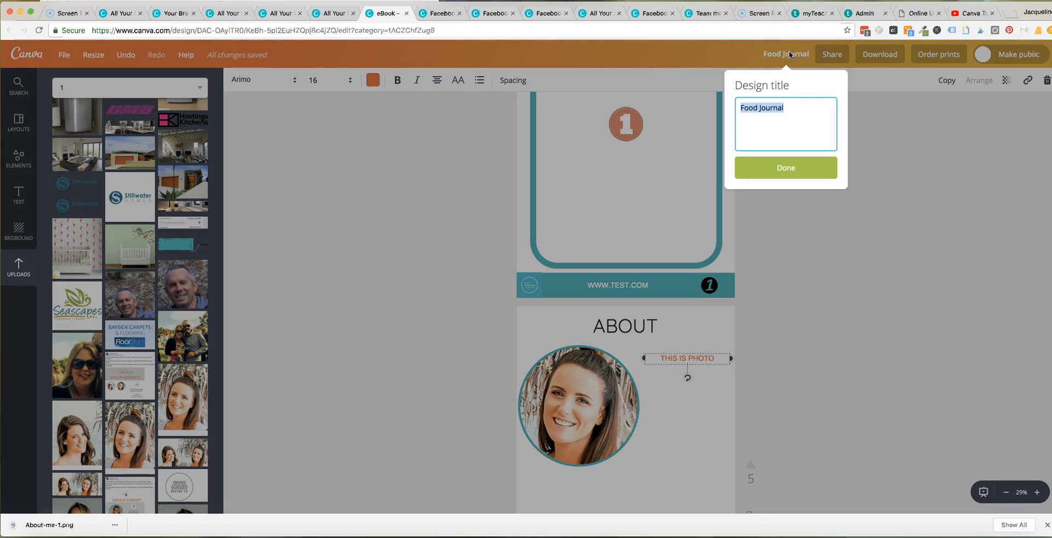
{"action": "left_click", "coordinate": [864, 141]}
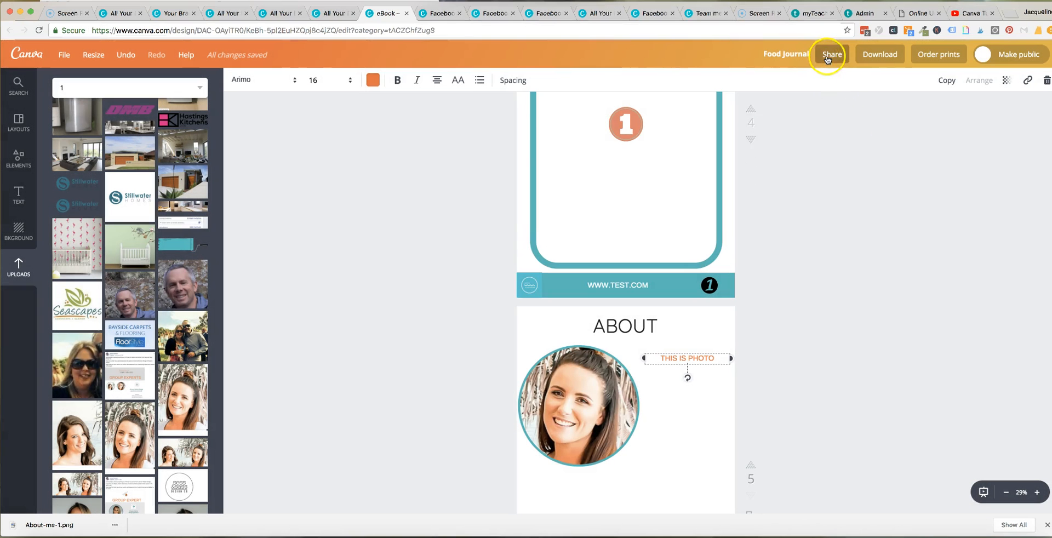
{"action": "left_click", "coordinate": [828, 57]}
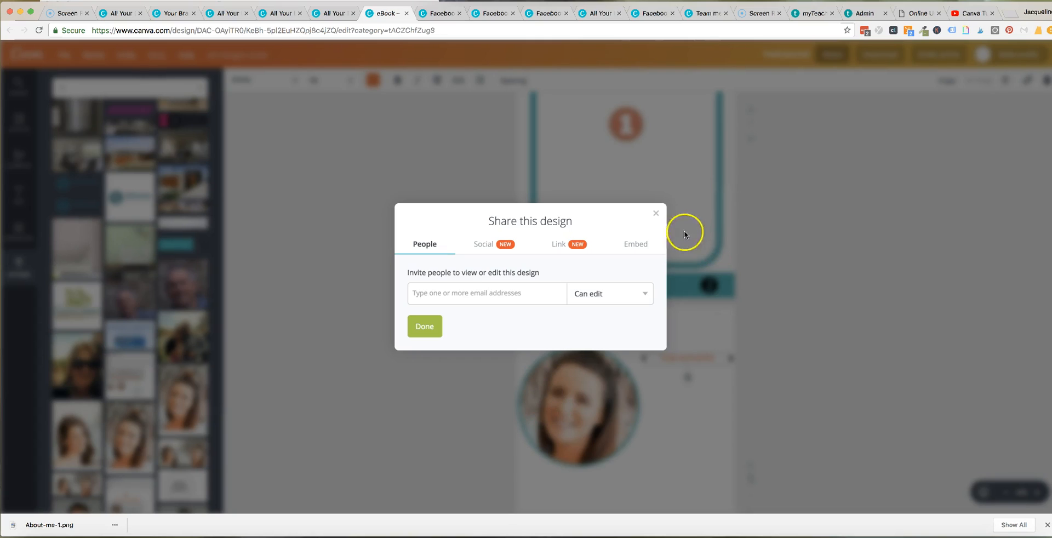
{"action": "left_click", "coordinate": [656, 213]}
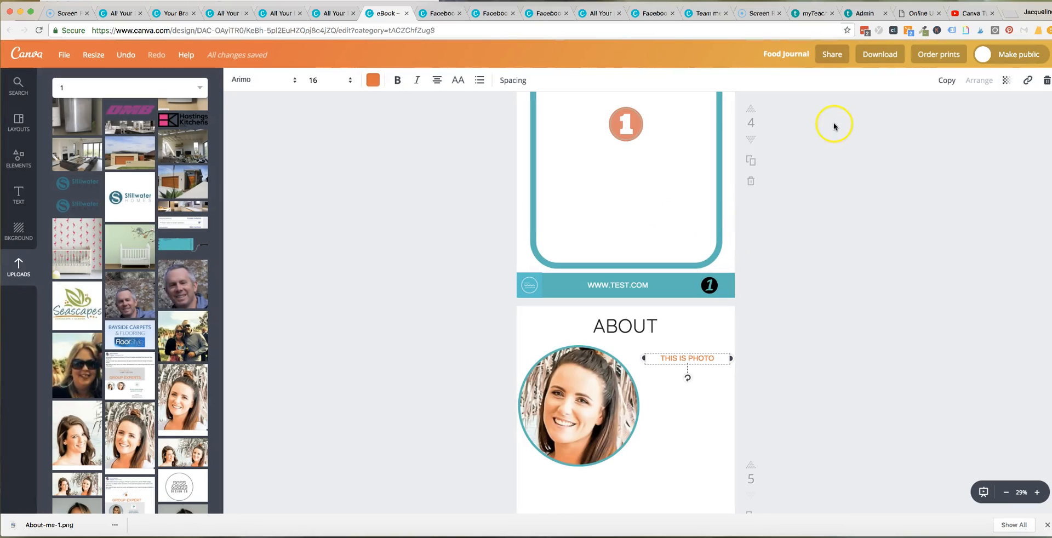
Download all pages of the eBook as a PDF - Standard file.
{"action": "left_click", "coordinate": [879, 57]}
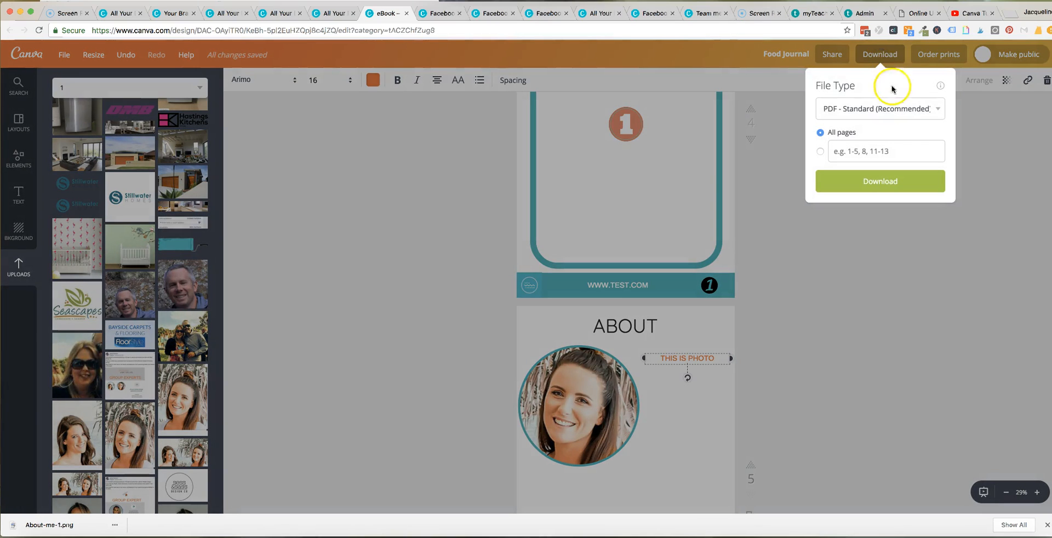
{"action": "left_click", "coordinate": [899, 109]}
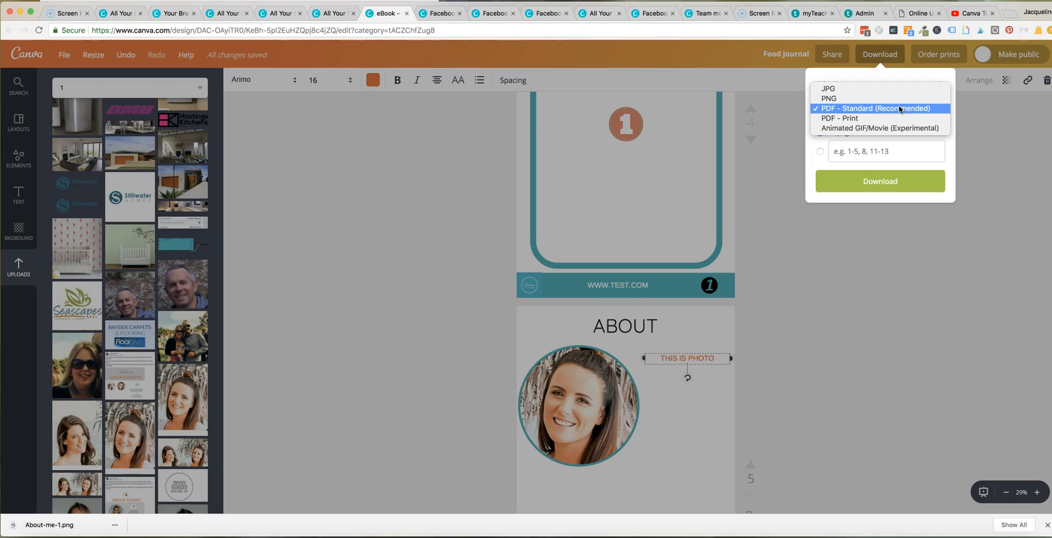
{"action": "left_click", "coordinate": [840, 119]}
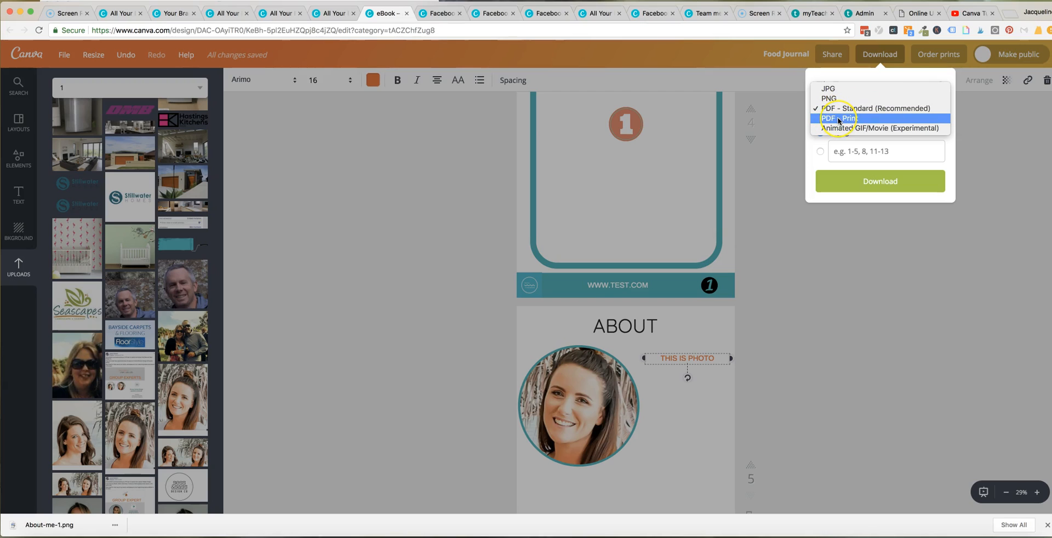
{"action": "left_click", "coordinate": [844, 108]}
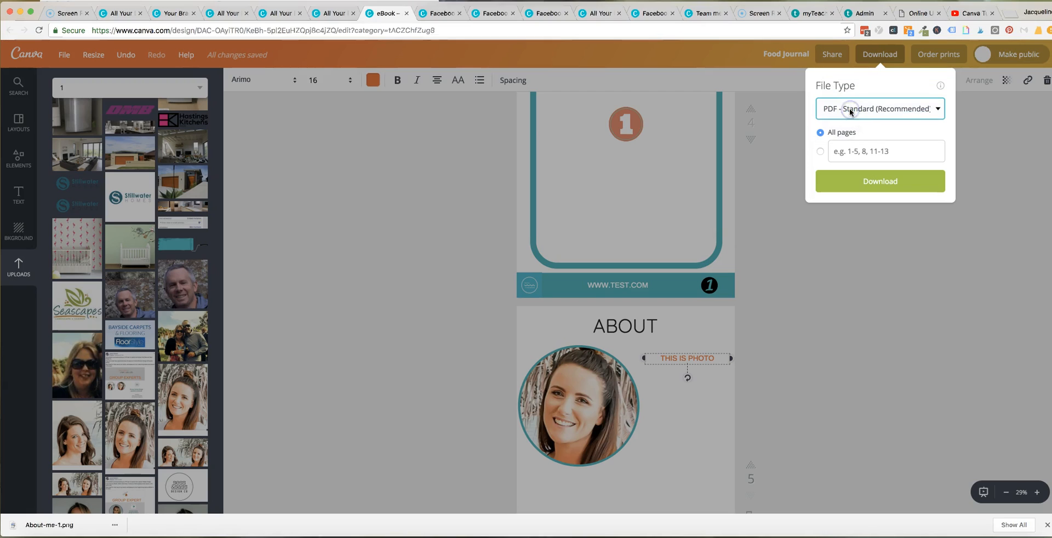
{"action": "left_click", "coordinate": [882, 185]}
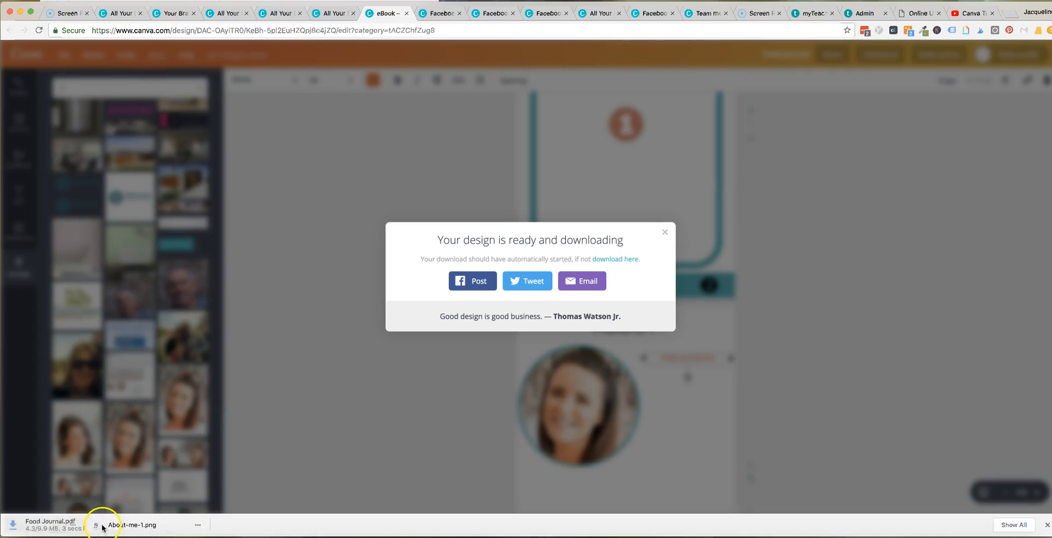
Open the downloaded Food Journal.pdf, review its table of contents and TEST 1 pages, and return to the Canva design.
{"action": "left_click", "coordinate": [62, 523]}
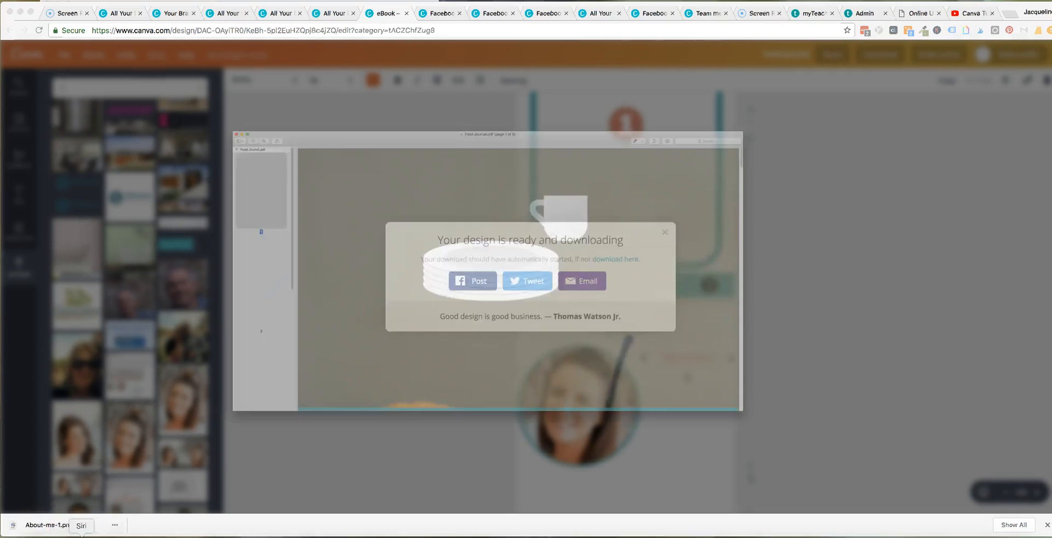
{"action": "left_click", "coordinate": [89, 305]}
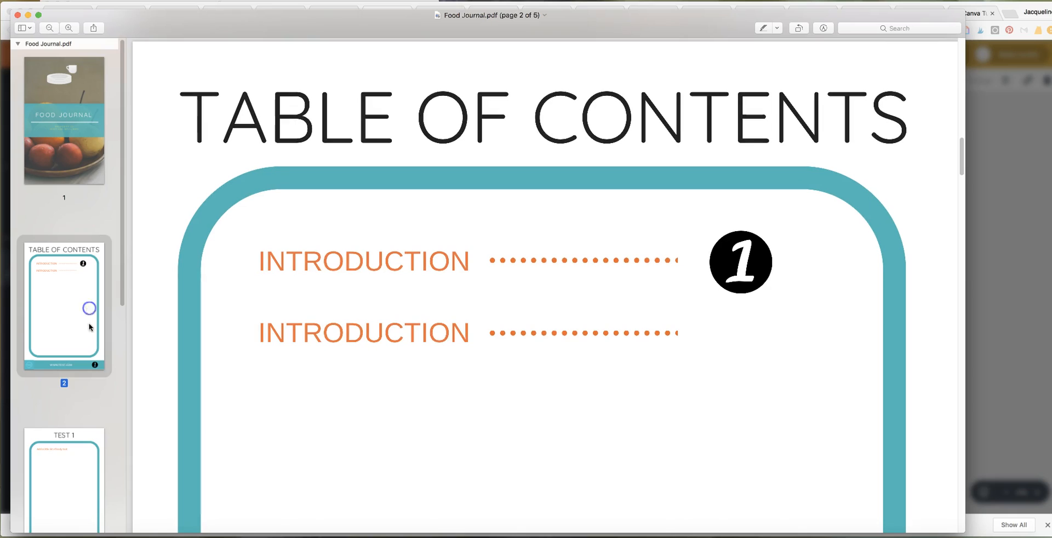
{"action": "scroll", "coordinate": [98, 393], "scroll_direction": "down", "scroll_amount": 2}
{"action": "left_click", "coordinate": [91, 401]}
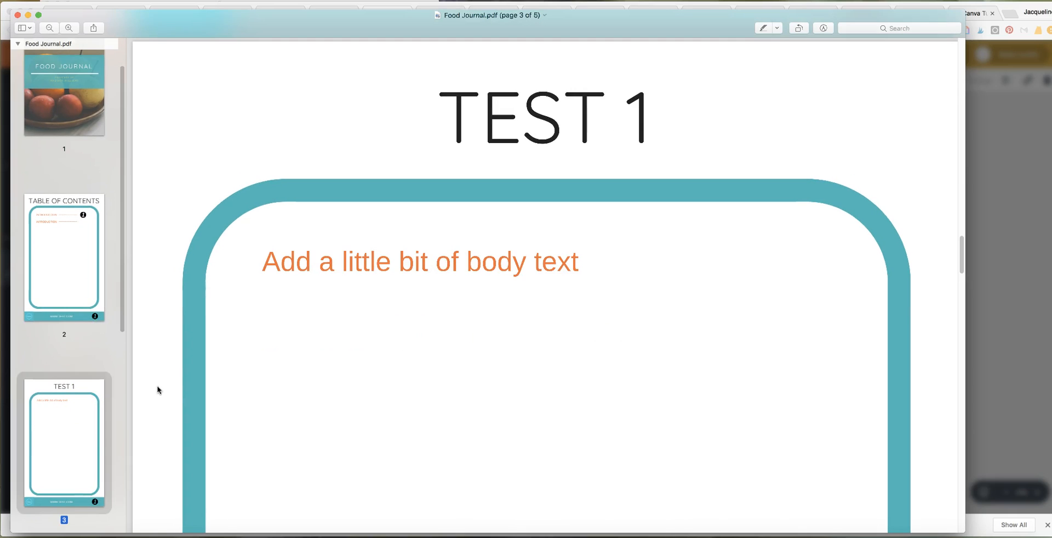
{"action": "left_click", "coordinate": [186, 534]}
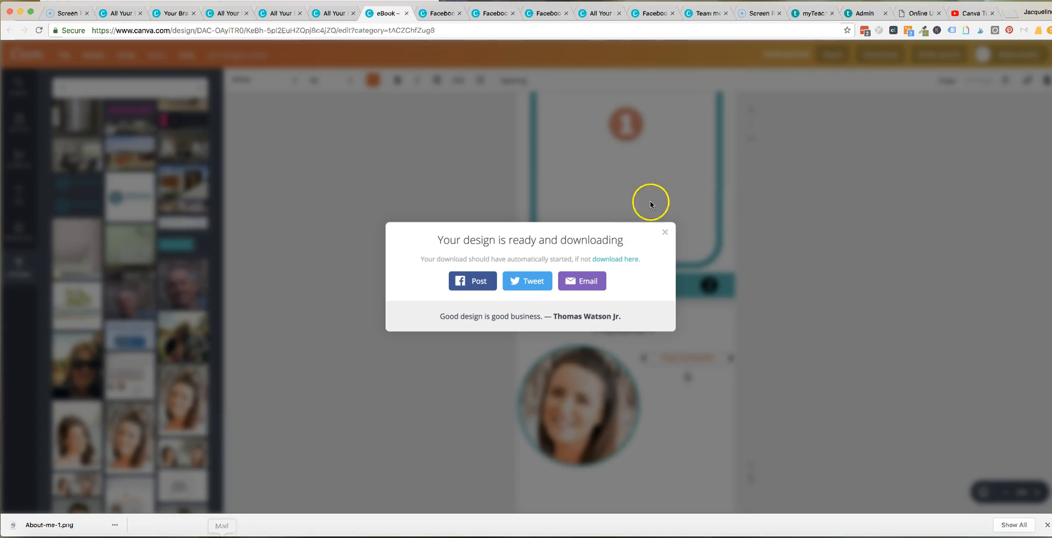
{"action": "left_click", "coordinate": [667, 235]}
{"action": "scroll", "coordinate": [493, 274], "scroll_direction": "down", "scroll_amount": 4}
{"action": "scroll", "coordinate": [493, 275], "scroll_direction": "up", "scroll_amount": 4}
{"action": "left_click", "coordinate": [631, 282]}
{"action": "left_click_drag", "start_coordinate": [650, 280], "coordinate": [584, 274]}
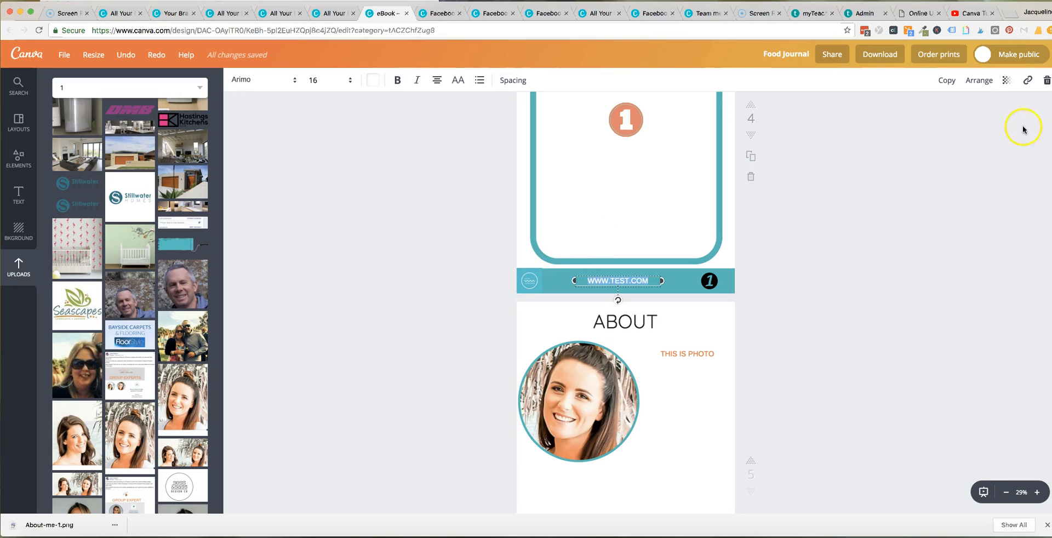
{"action": "left_click", "coordinate": [1028, 80]}
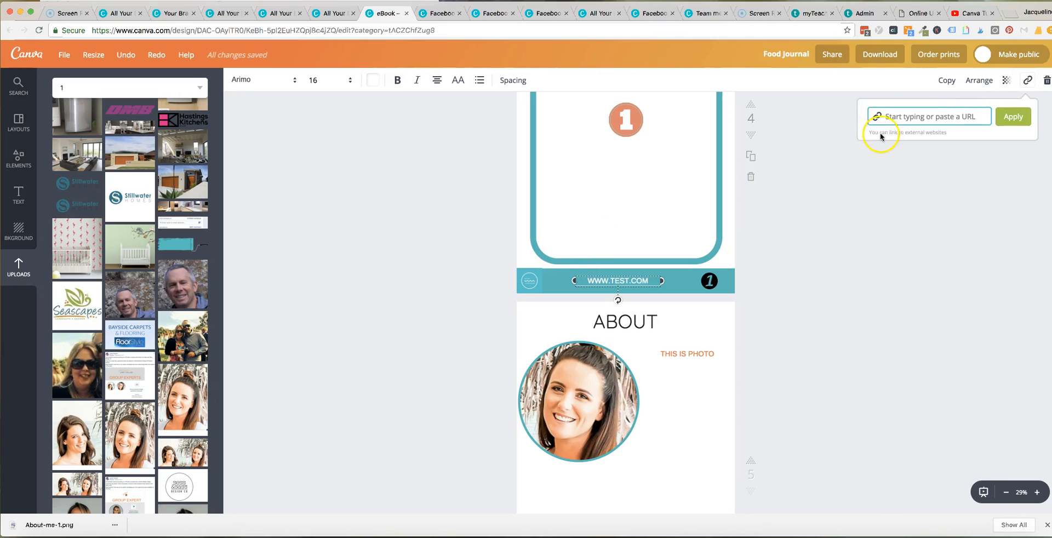
{"action": "type", "text": "www."}
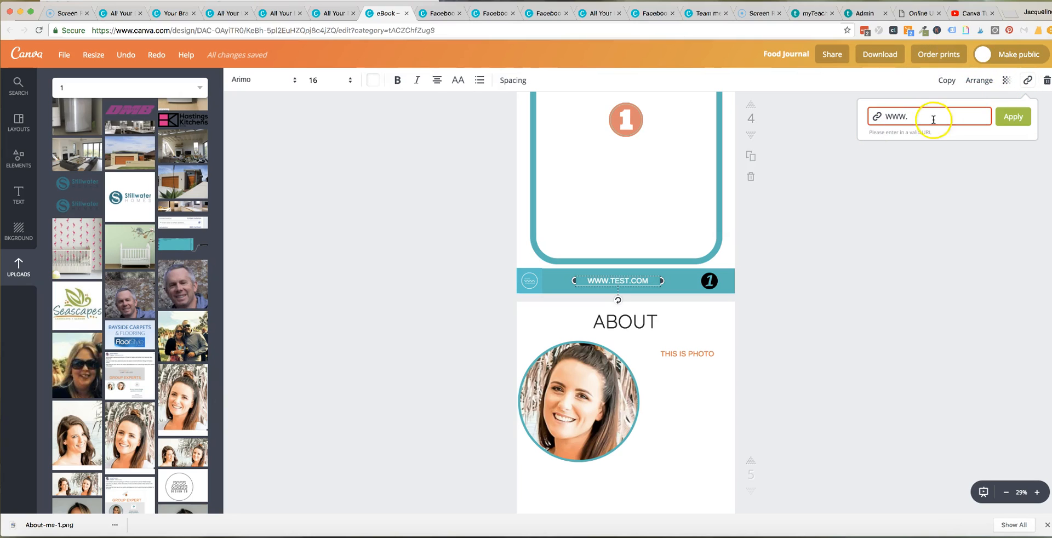
{"action": "type", "text": "PR"}
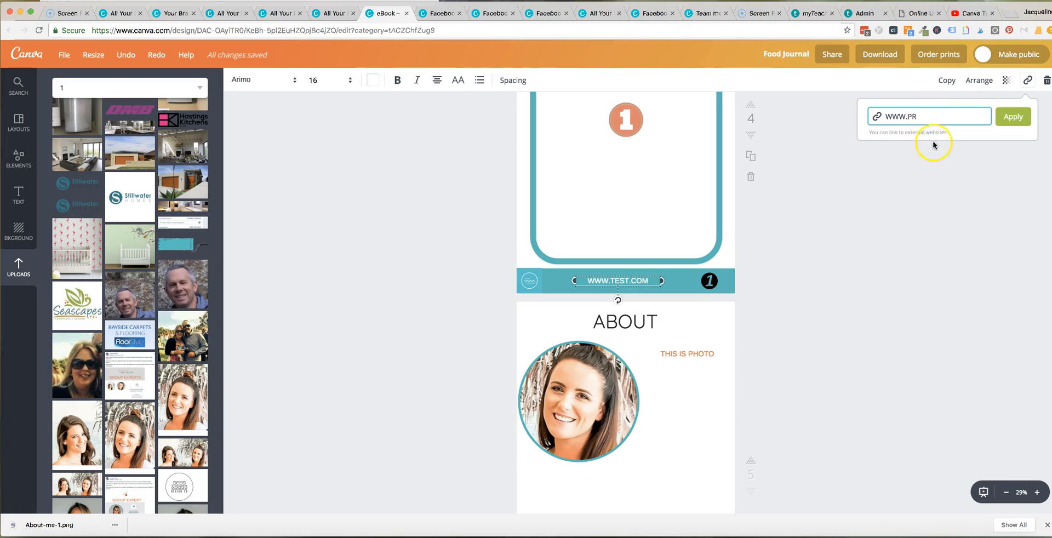
{"action": "left_click", "coordinate": [937, 159]}
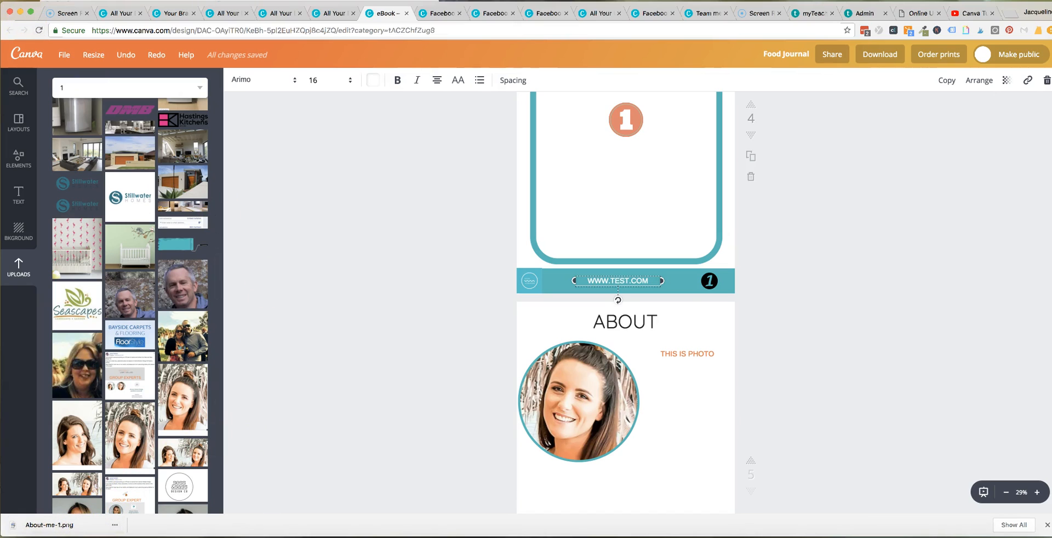
{"action": "scroll", "coordinate": [671, 428], "scroll_direction": "down", "scroll_amount": 5}
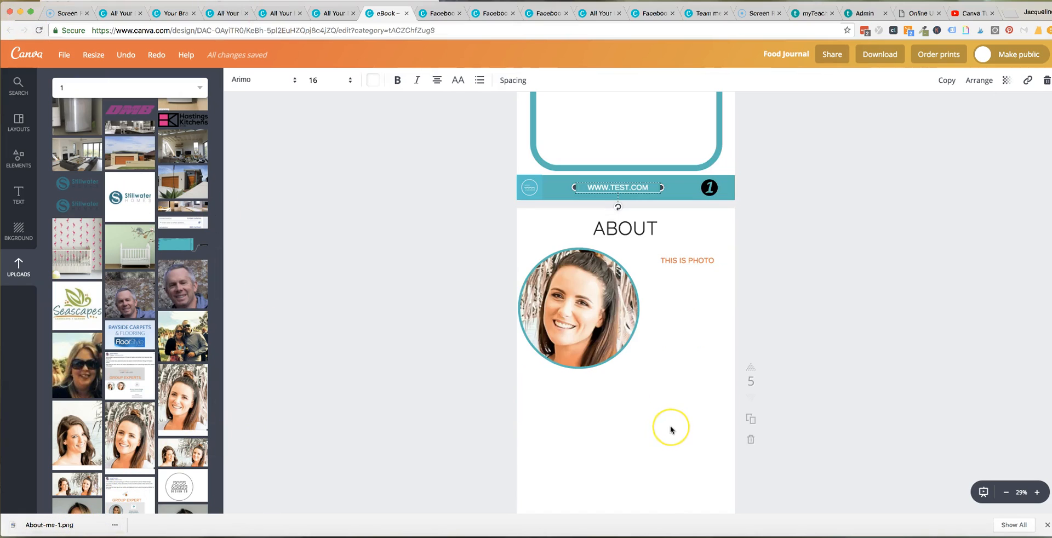
{"action": "scroll", "coordinate": [670, 425], "scroll_direction": "down", "scroll_amount": 1}
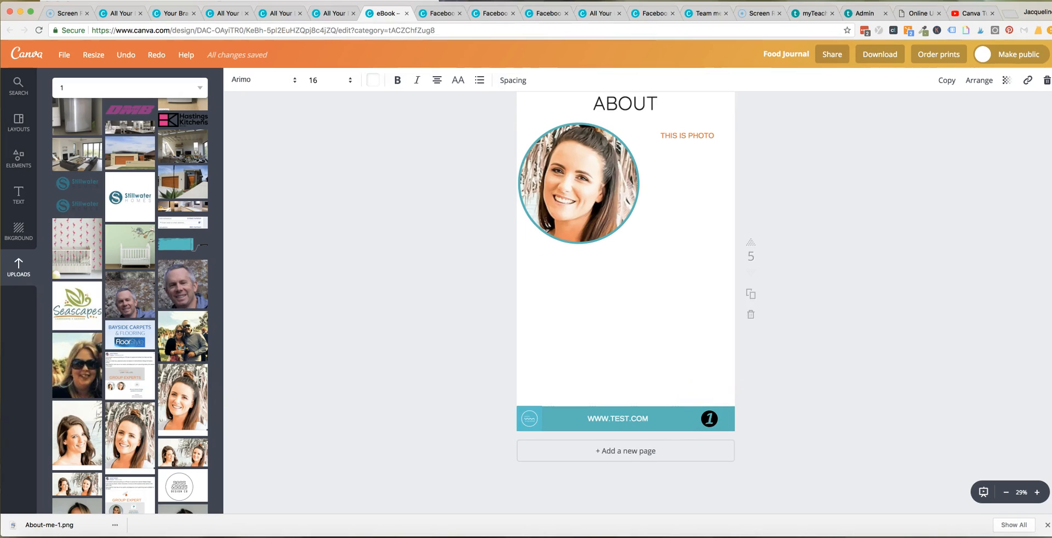
{"action": "scroll", "coordinate": [656, 361], "scroll_direction": "up", "scroll_amount": 12}
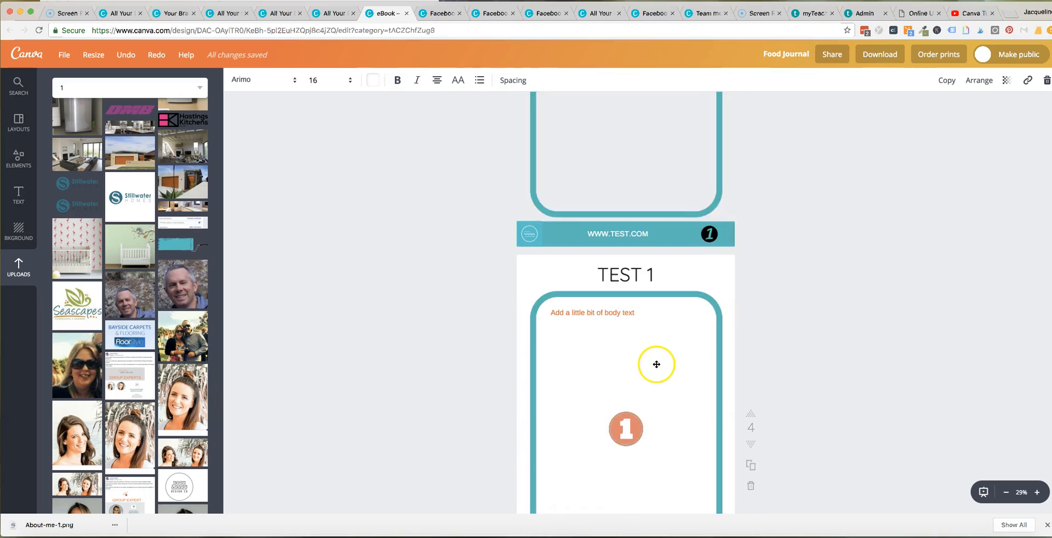
{"action": "scroll", "coordinate": [656, 364], "scroll_direction": "down", "scroll_amount": 3}
{"action": "scroll", "coordinate": [656, 364], "scroll_direction": "up", "scroll_amount": 1}
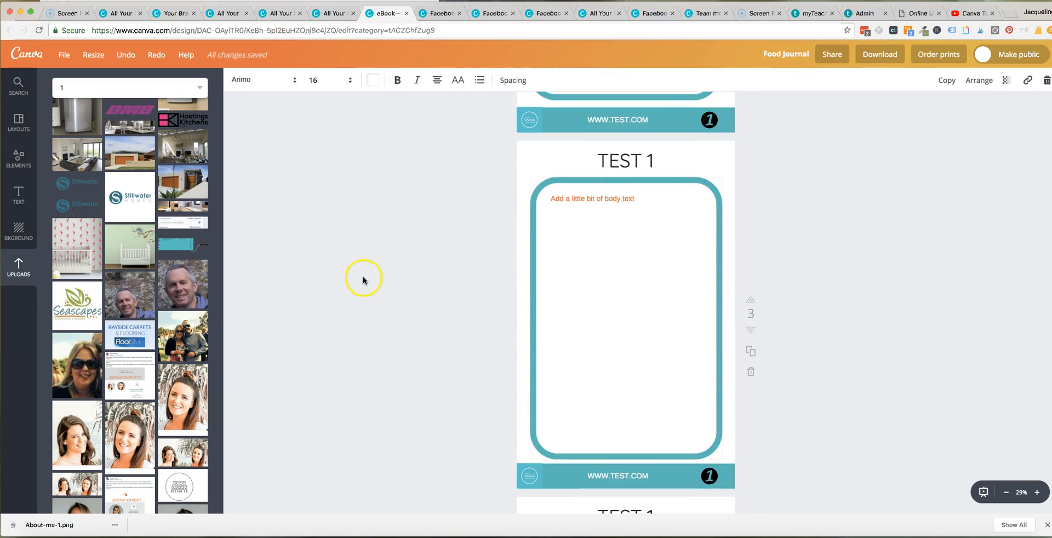